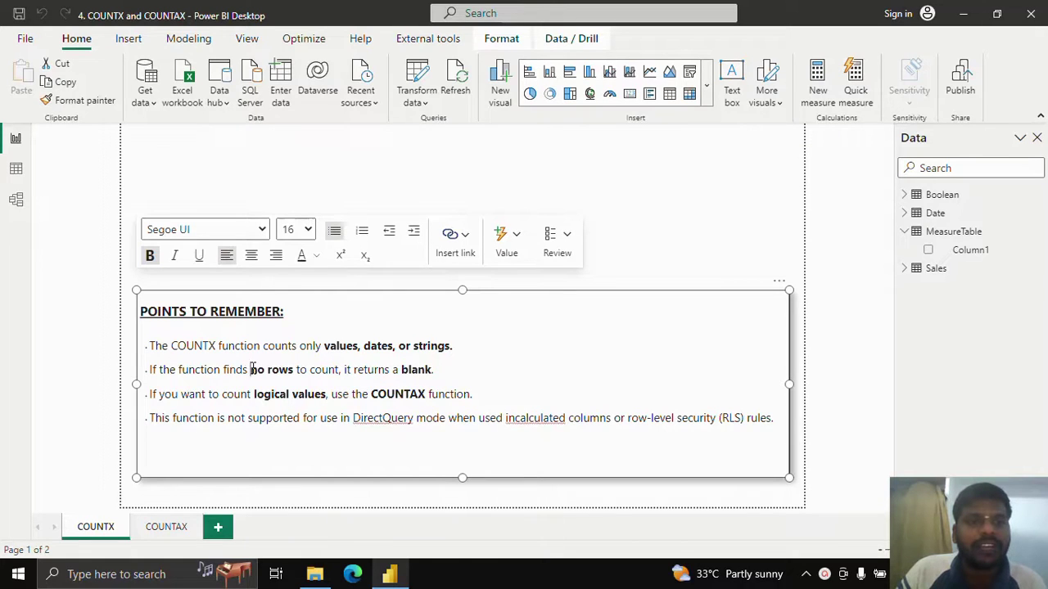
Review the notes, then fix the fourth bullet to read 'when used in calculated columns'.
drag(252, 369, 311, 370)
drag(392, 370, 452, 363)
click(454, 367)
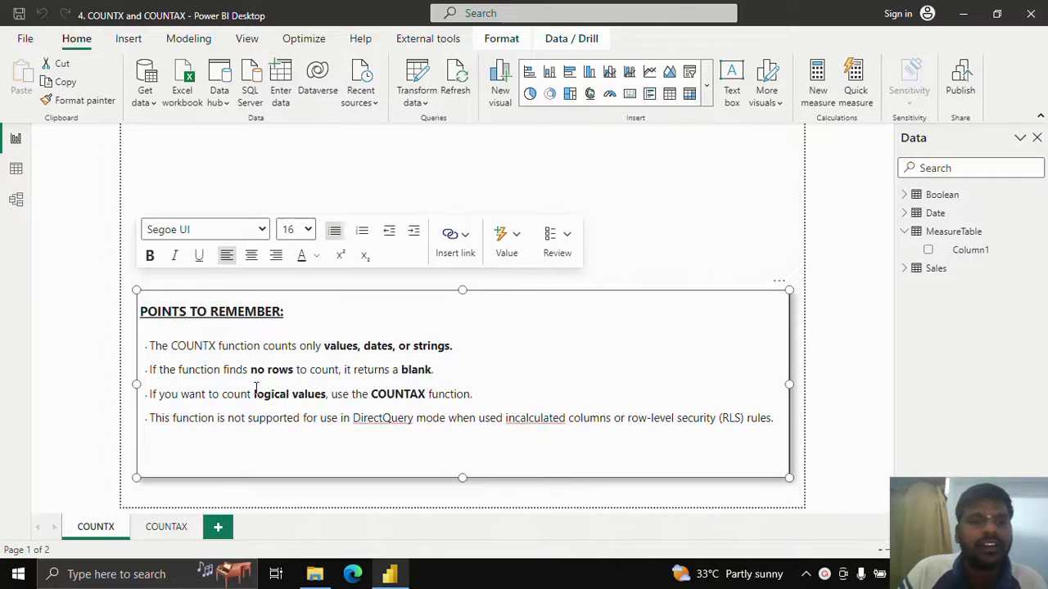
drag(248, 394, 432, 398)
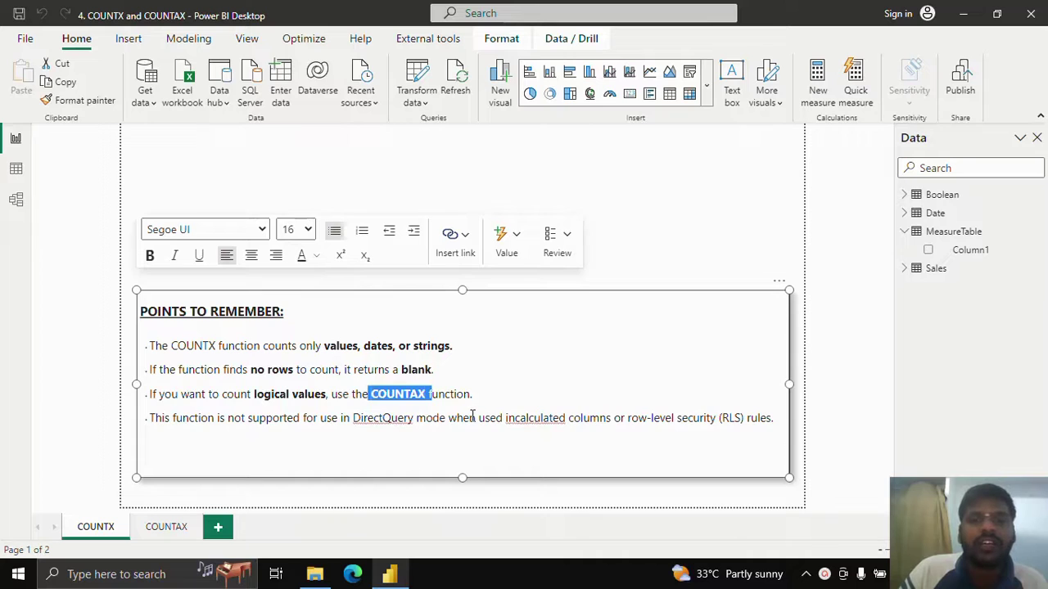
click(513, 421)
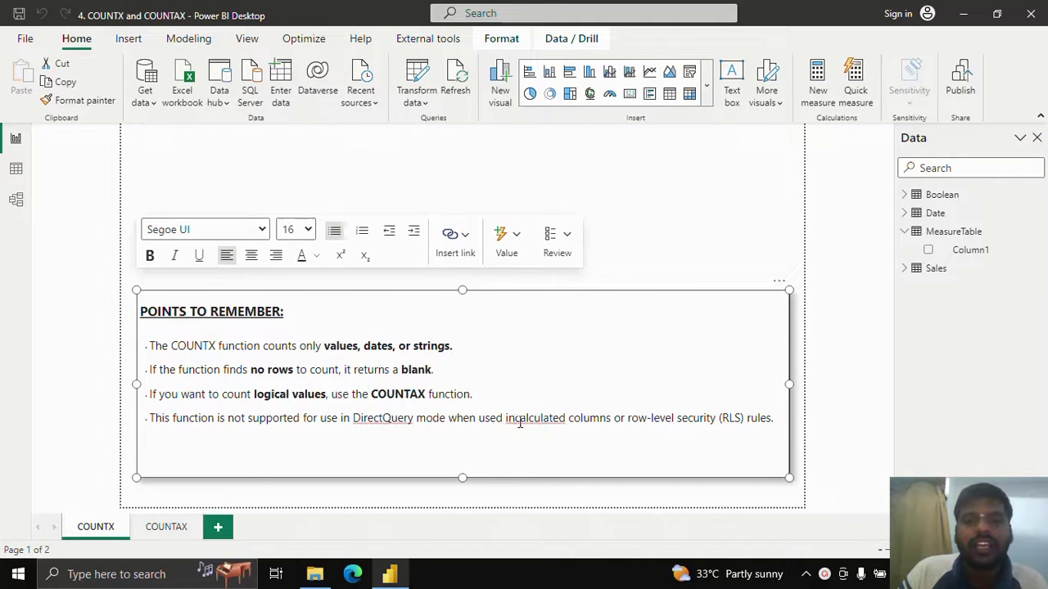
click(600, 185)
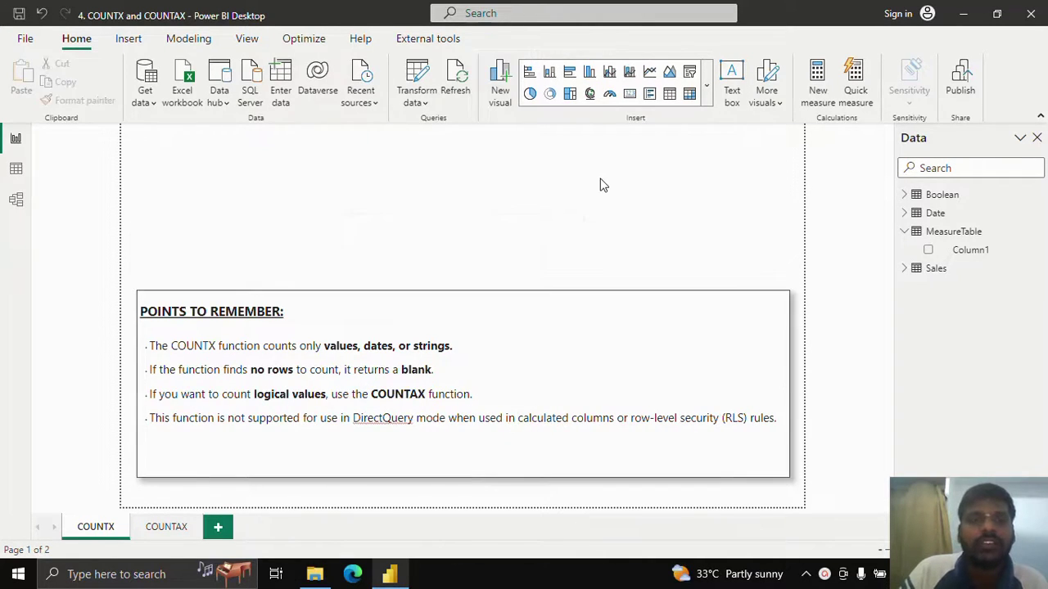
Expand the Sales table in the Data pane and select MeasureTable.
click(907, 270)
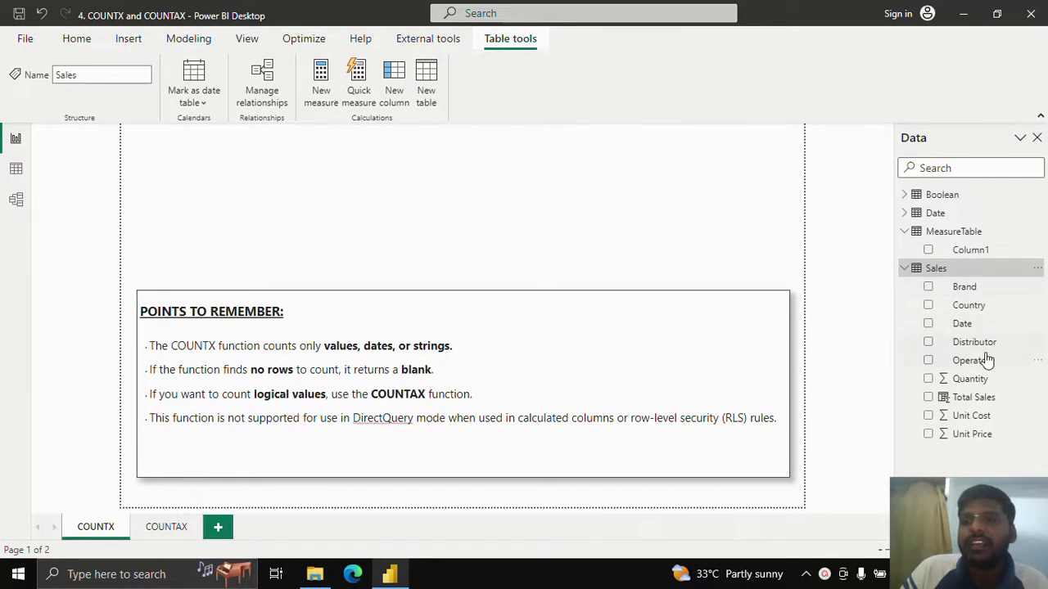
click(954, 234)
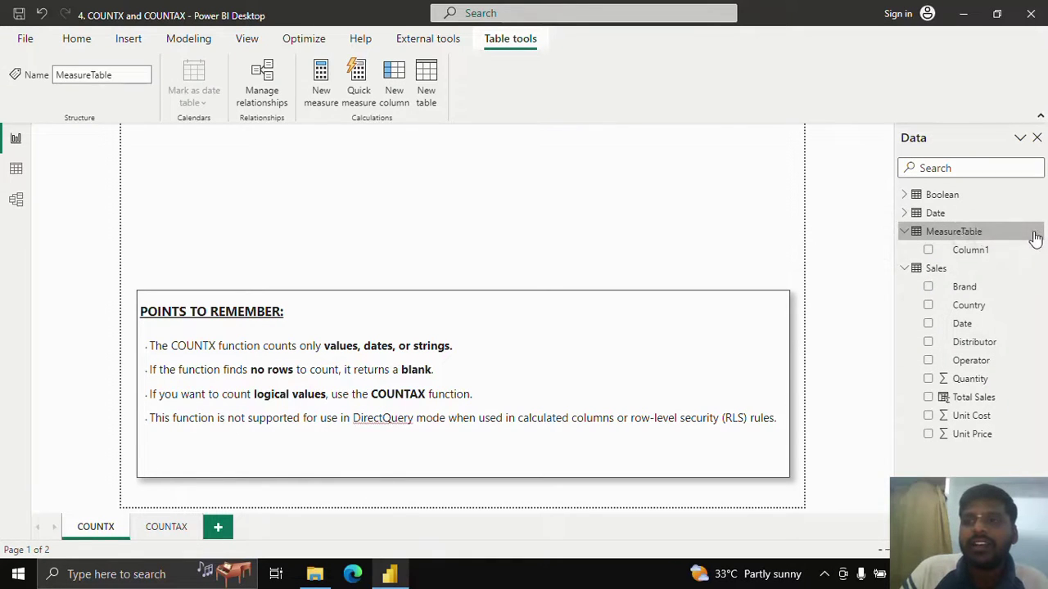
click(1035, 237)
Create the measure Countx values = COUNTX(Sales, Sales[Unit Price]) in MeasureTable.
key(Escape)
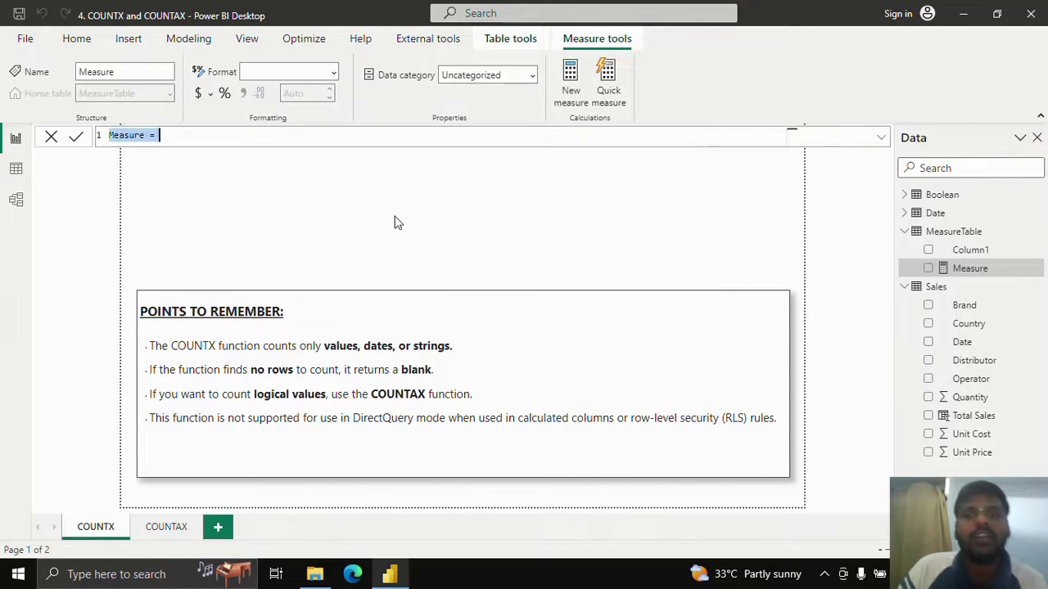
text(Co)
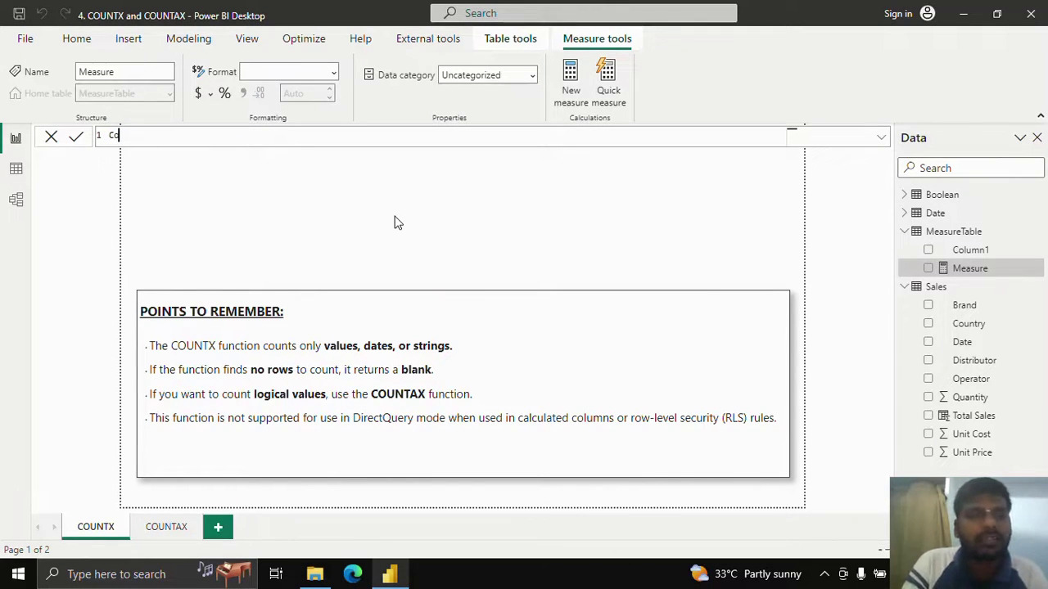
text(untx)
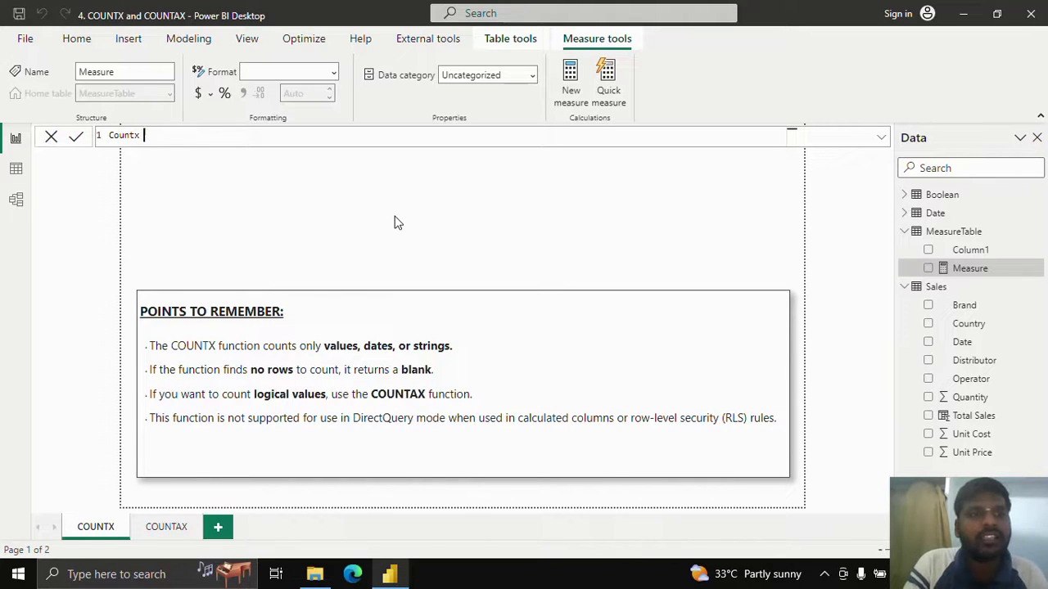
text( values)
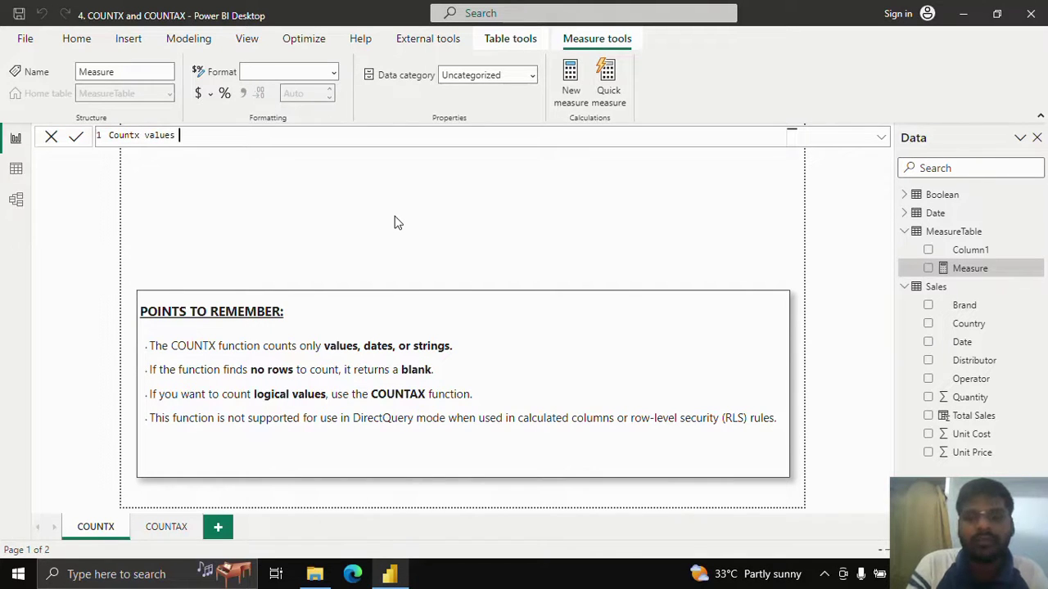
text( = COUNTX)
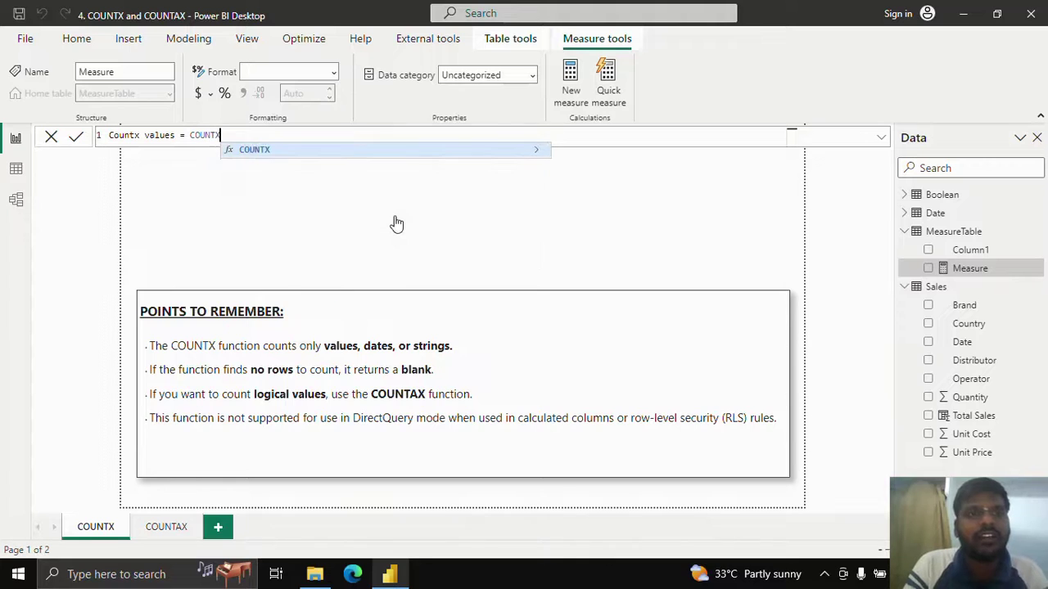
text(()
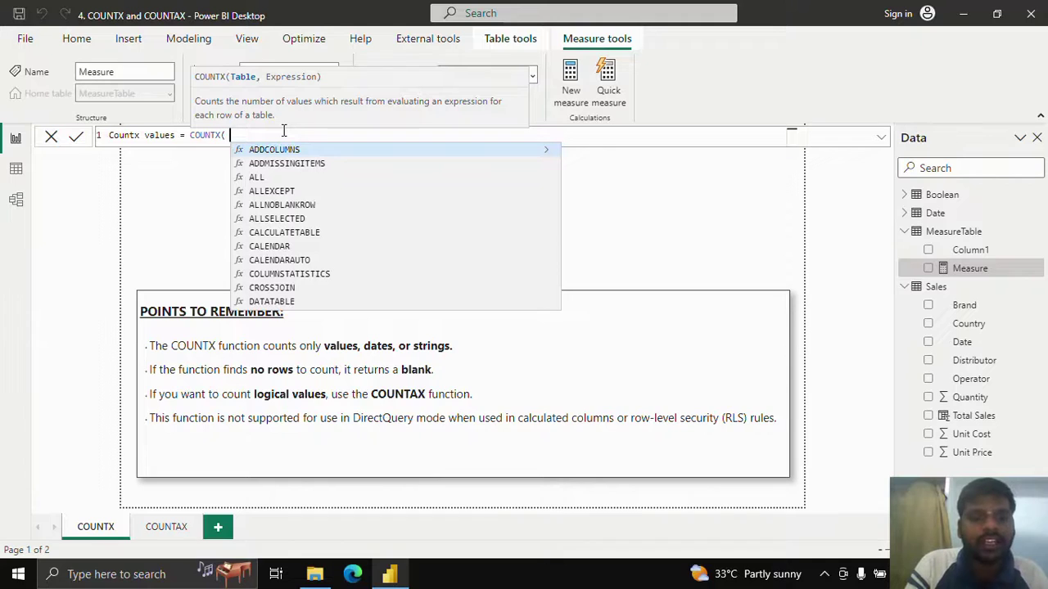
text(Sales,)
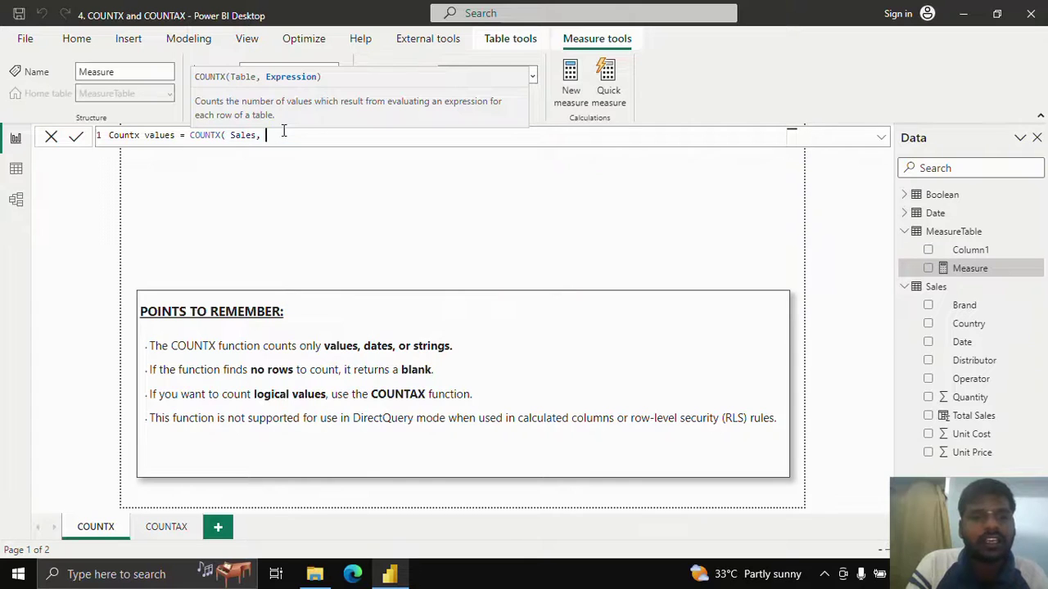
text(Unit)
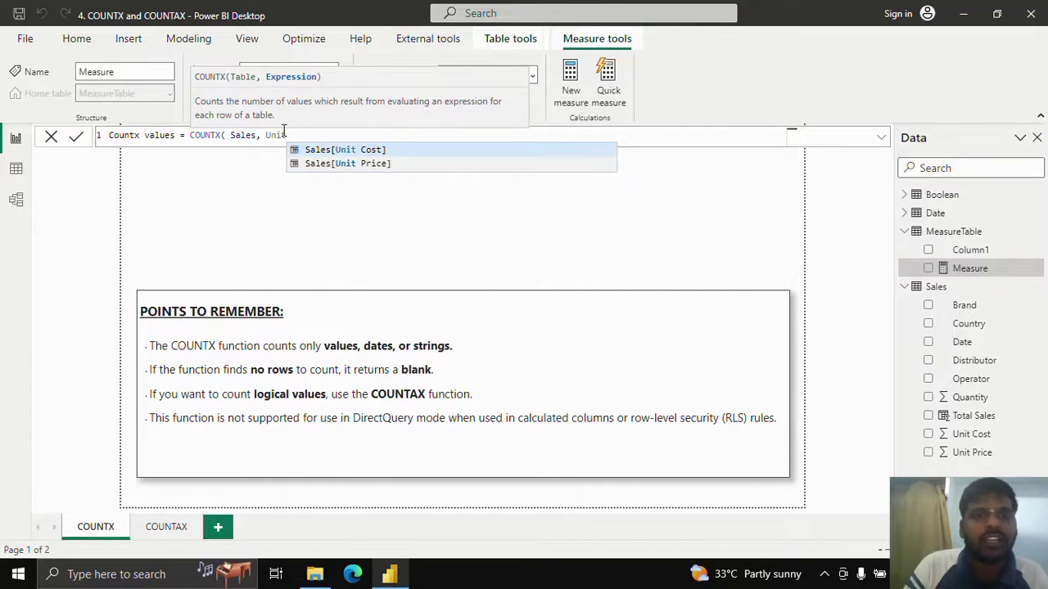
key(Down)
key(Tab)
text())
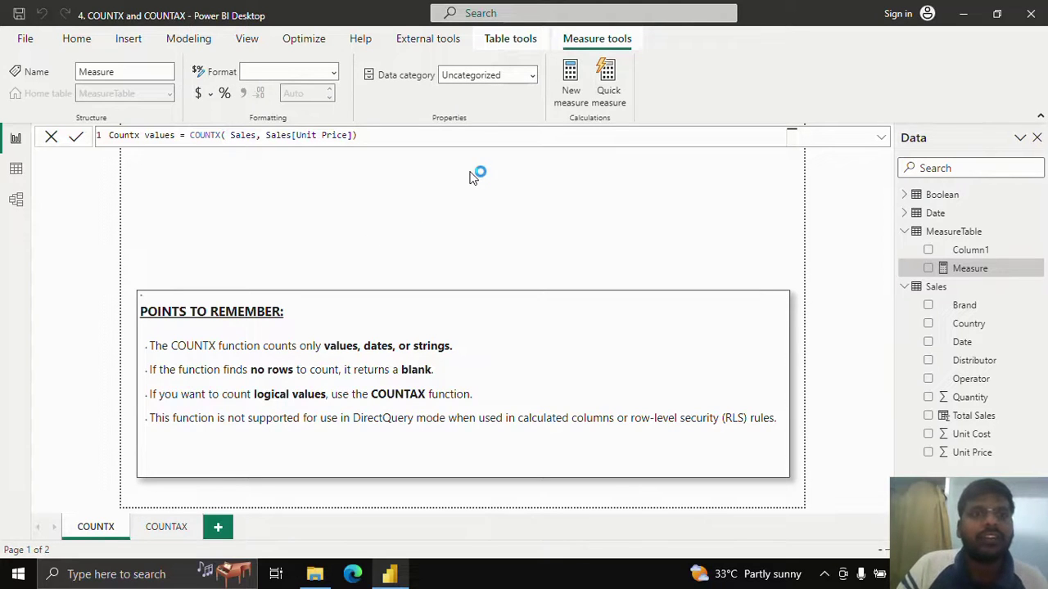
key(Return)
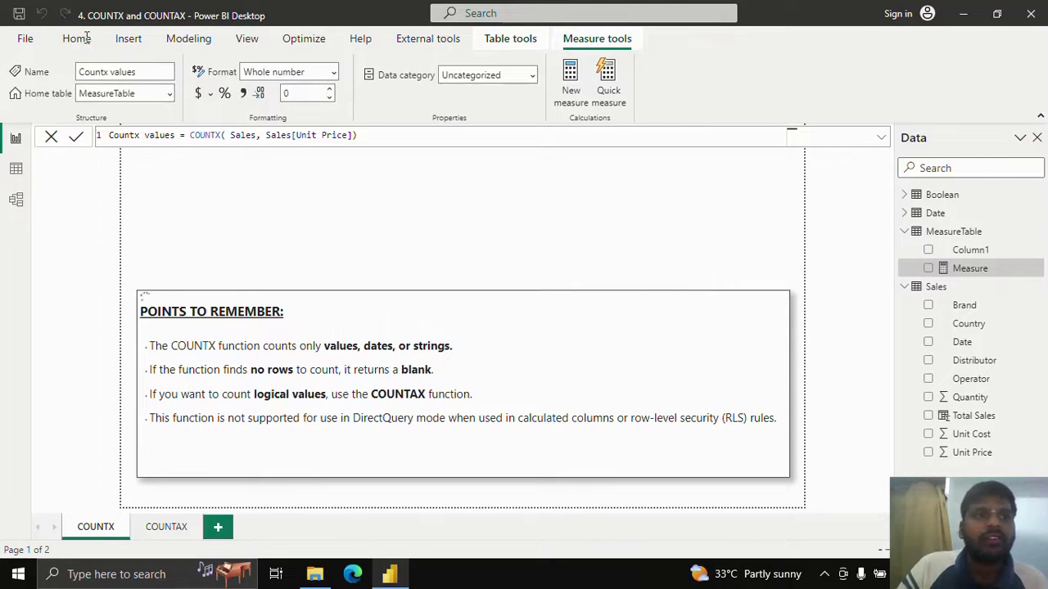
Add a card showing Countx values (2998) and shrink it into the page's top-left corner.
click(100, 41)
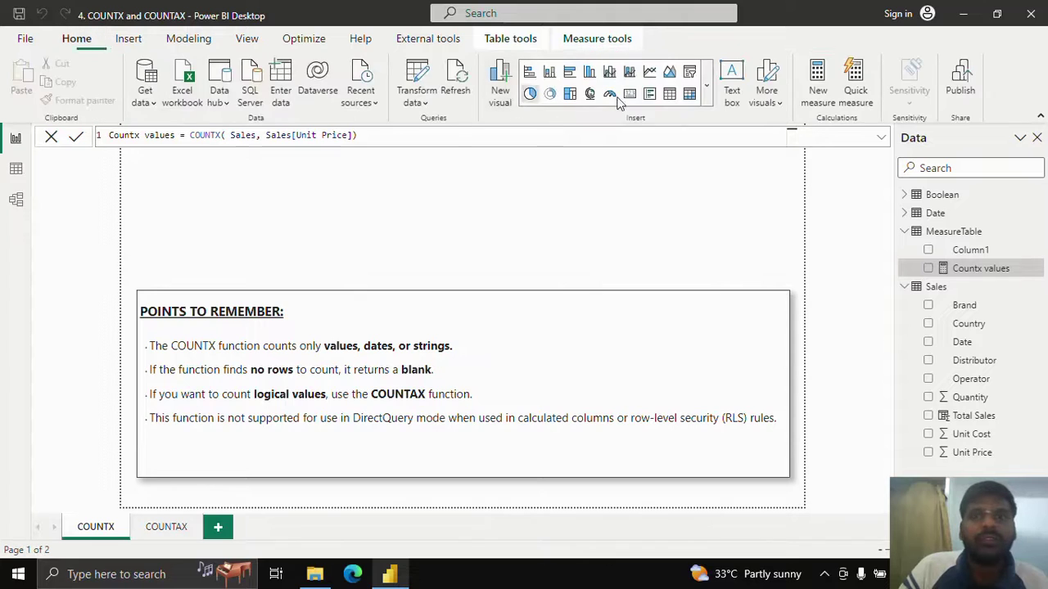
click(609, 94)
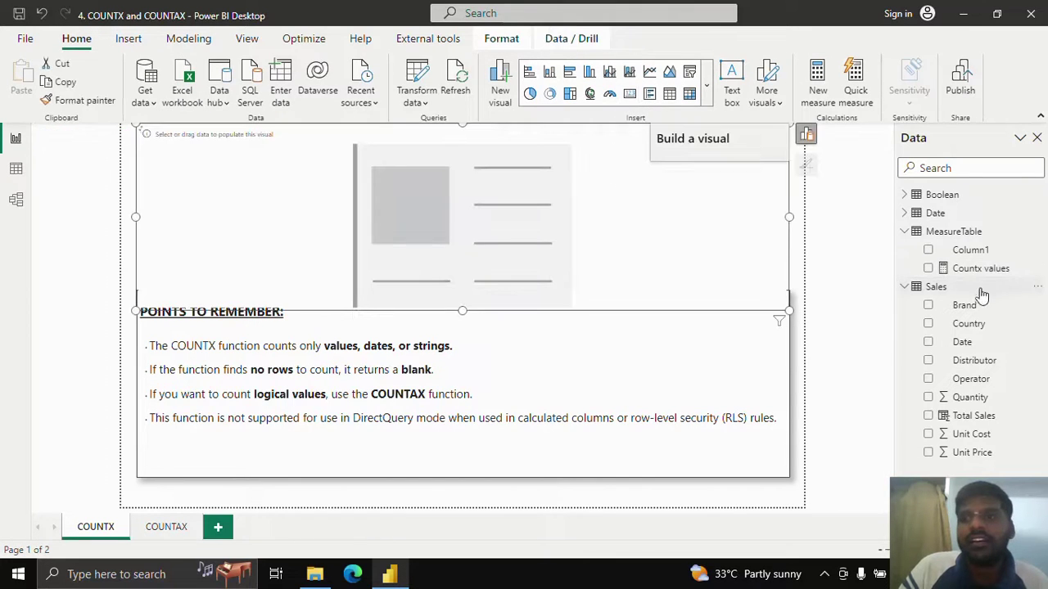
click(927, 269)
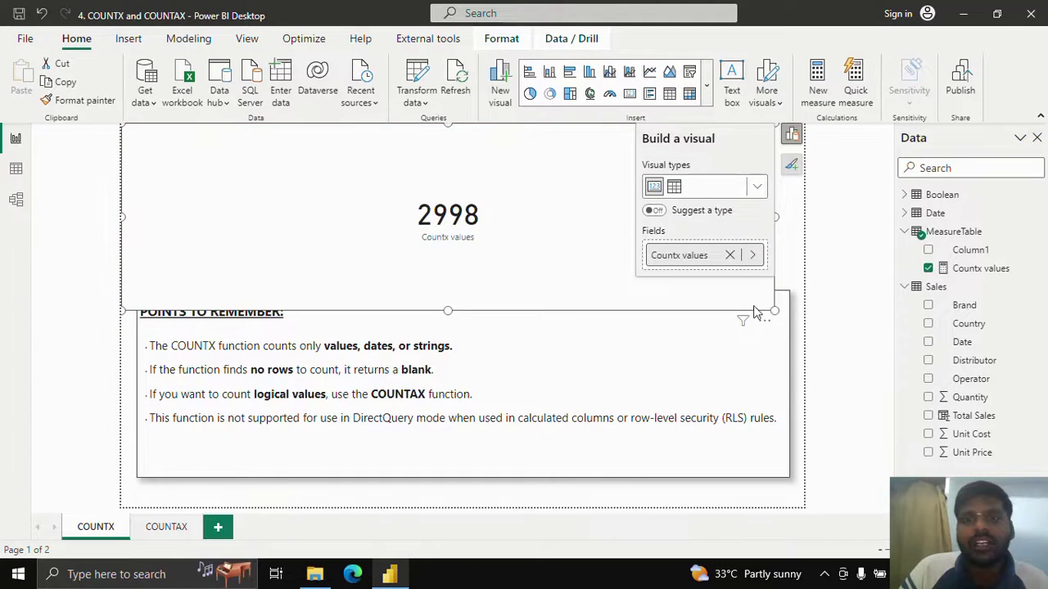
drag(753, 308, 319, 290)
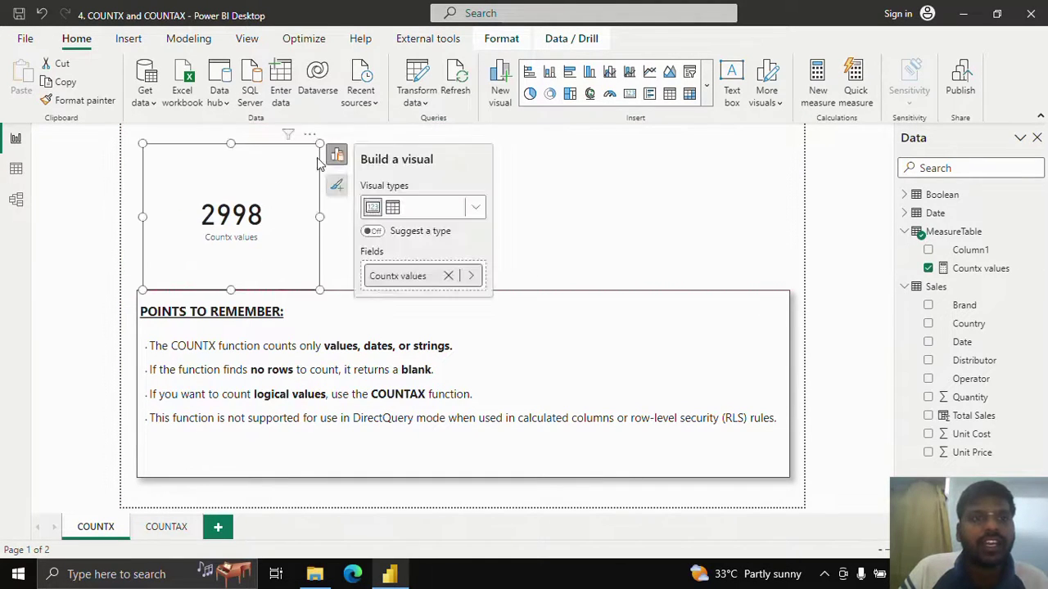
drag(319, 144, 225, 218)
click(230, 230)
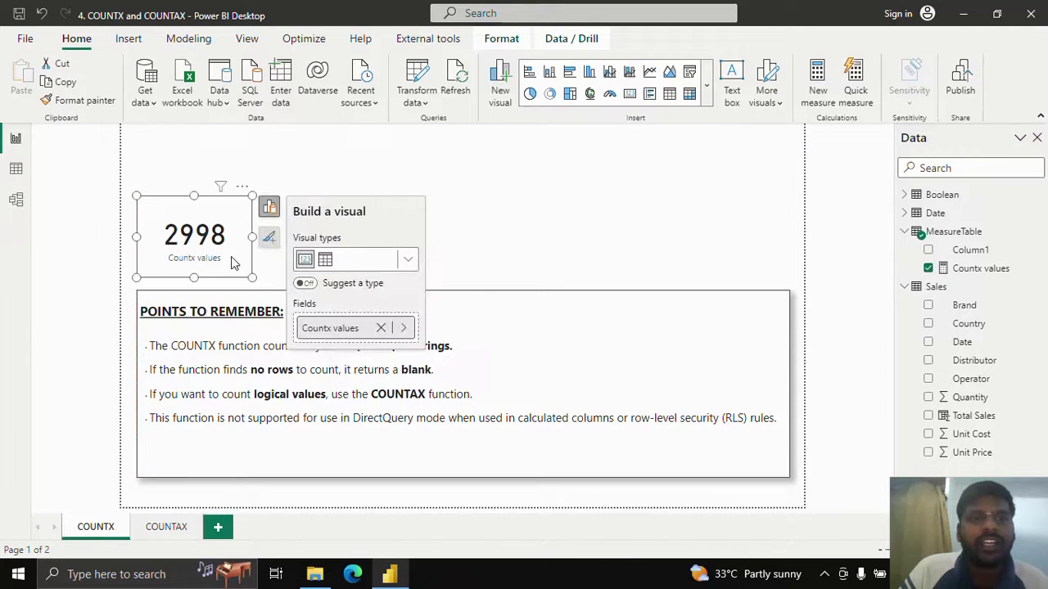
click(490, 214)
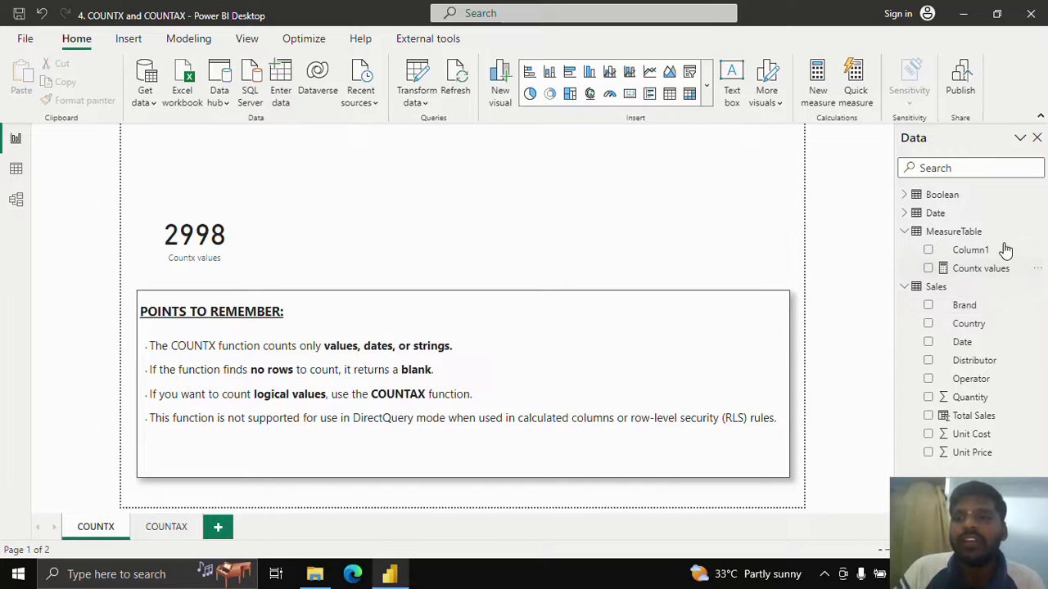
click(1035, 237)
Start a new measure and write COUNTX Date = COUNTX(Sales, Sales[Date]) over several lines.
click(1036, 236)
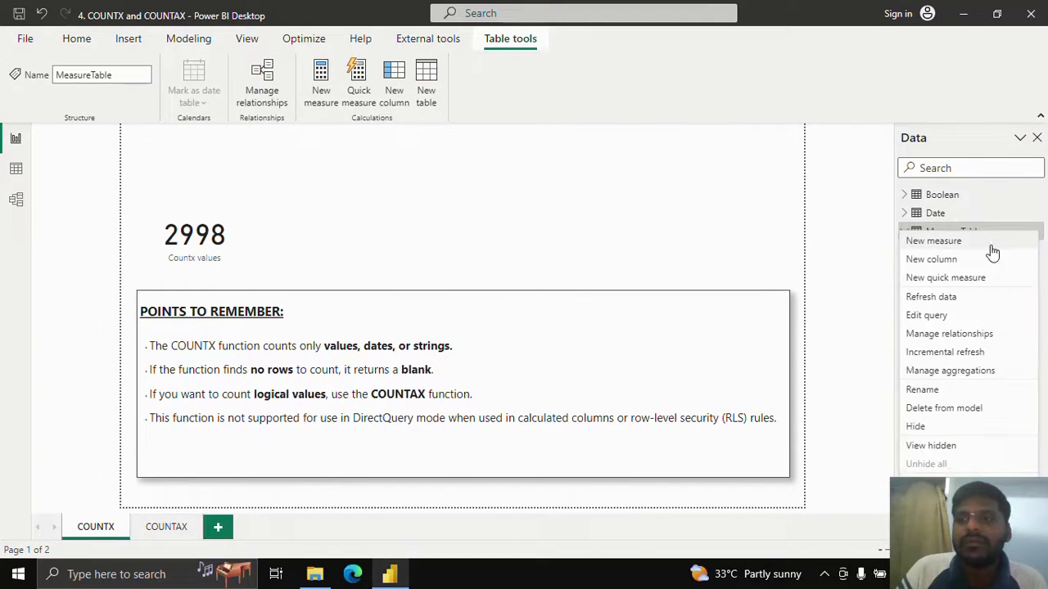
key(Escape)
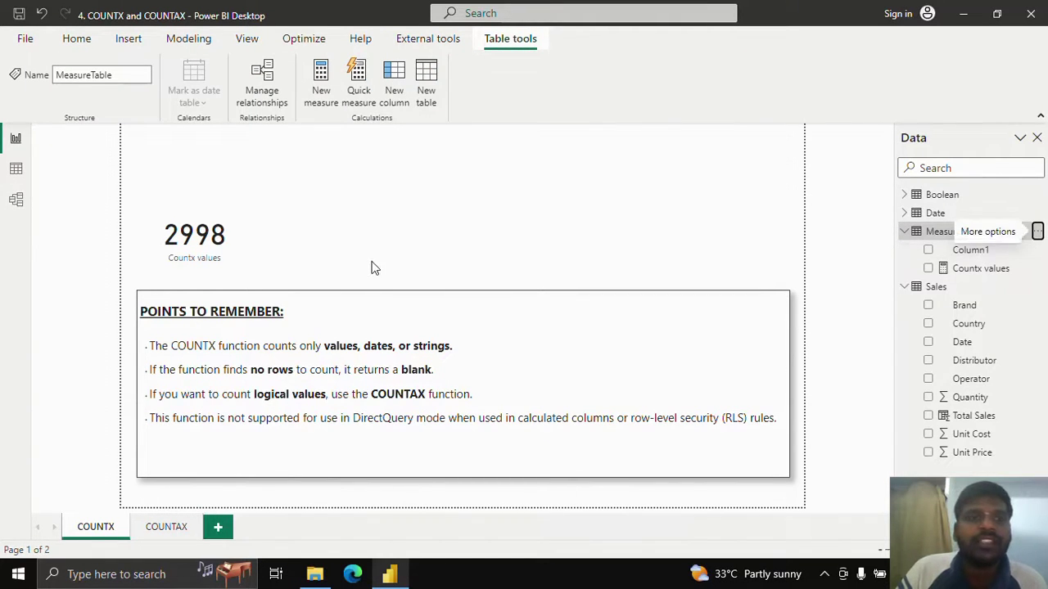
key(ctrl+z)
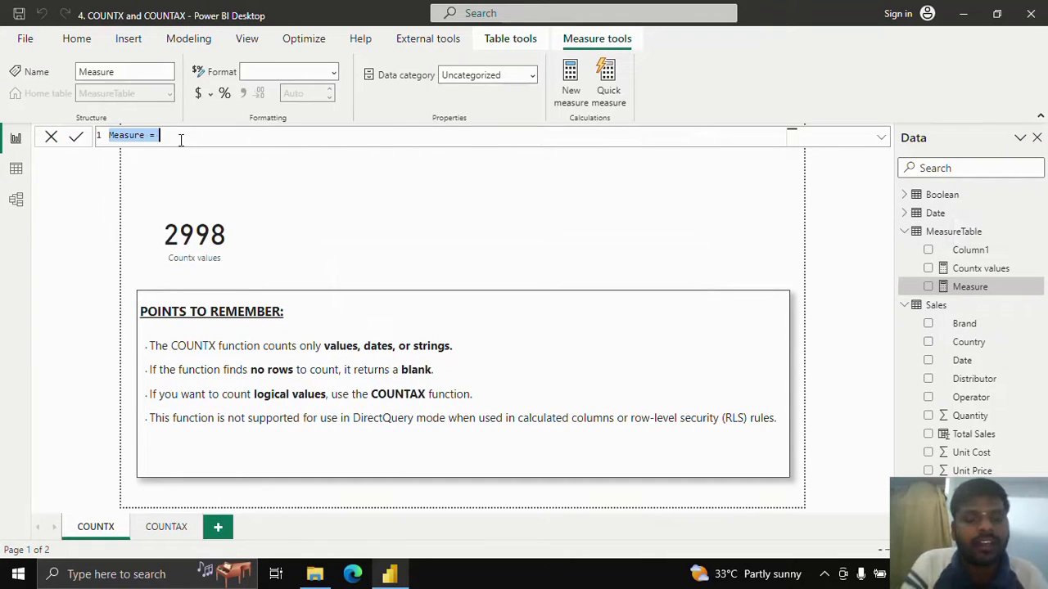
text(COUNTX Date)
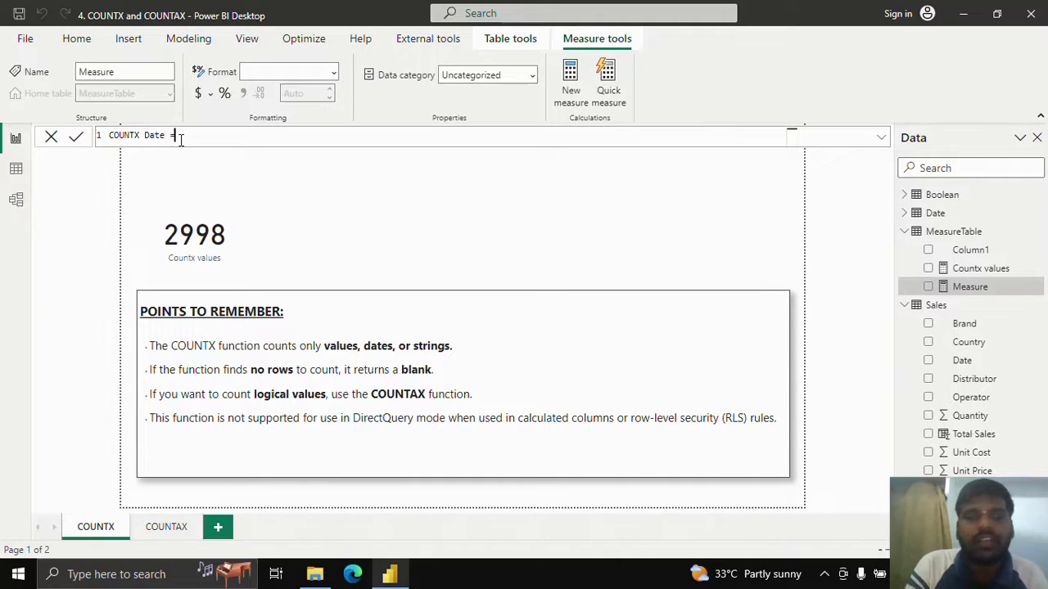
key(shift+Return)
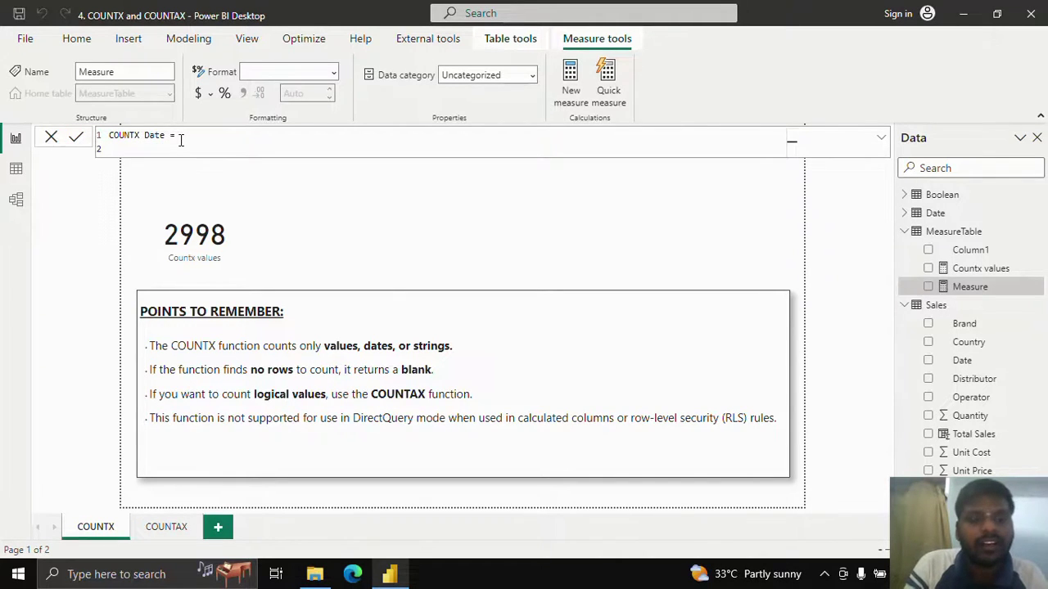
text(COUNTX)
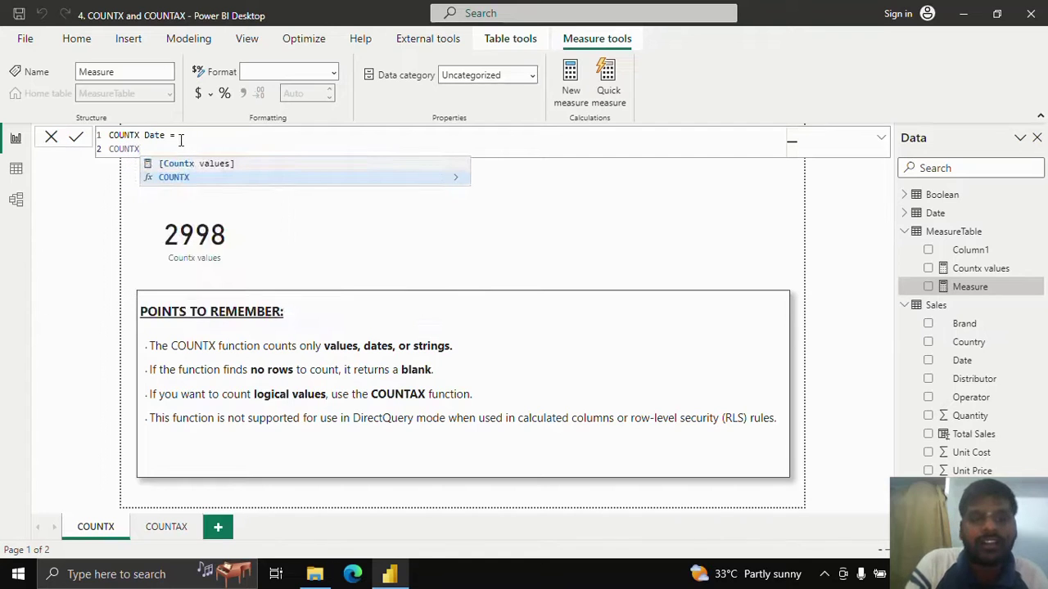
text(()
key(shift+Return)
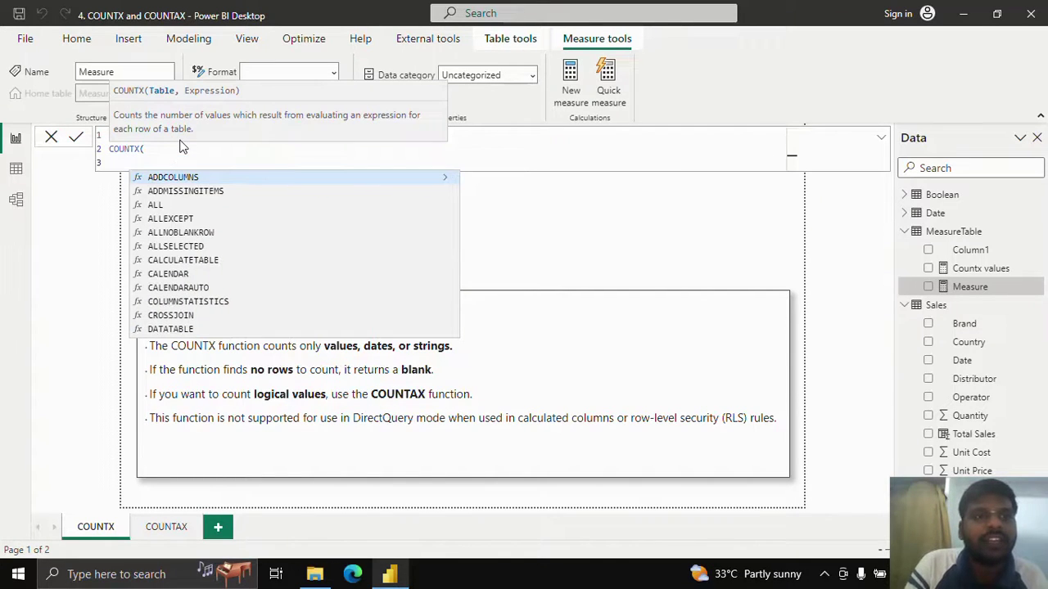
text(Sales,)
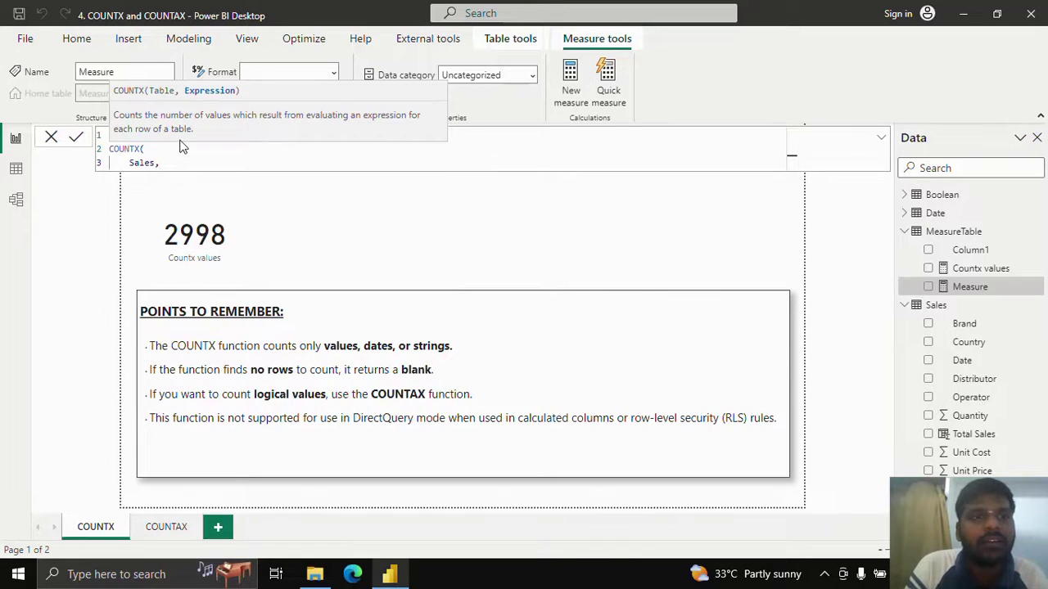
key(shift+Return)
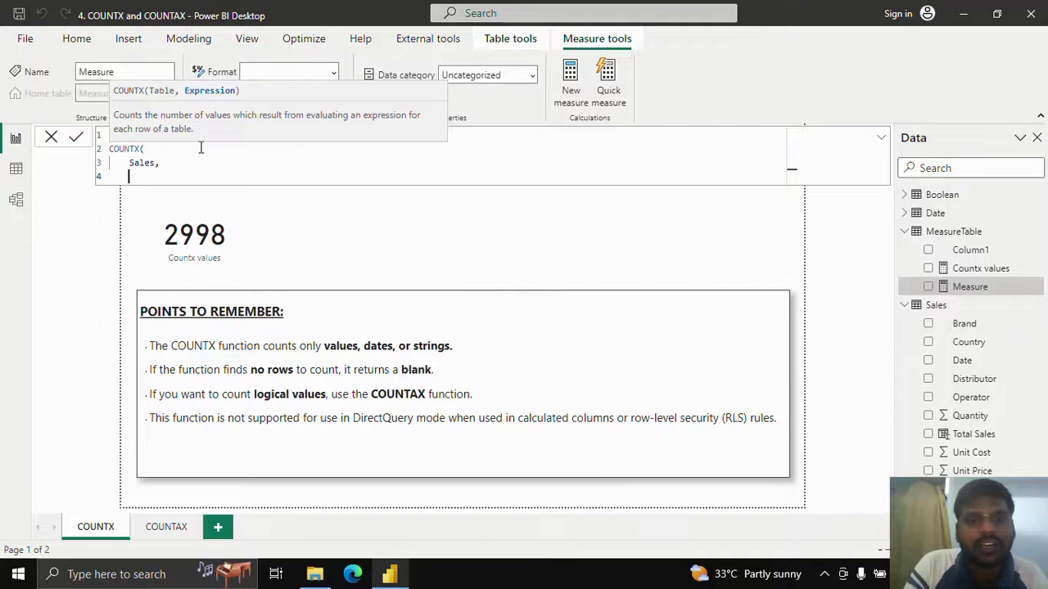
text(Date)
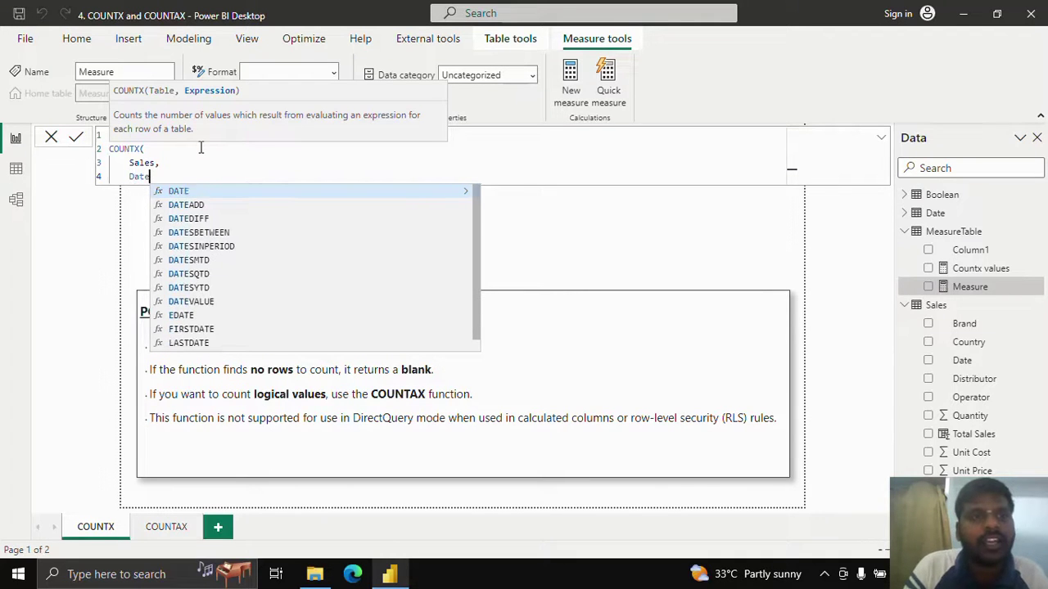
key(Tab)
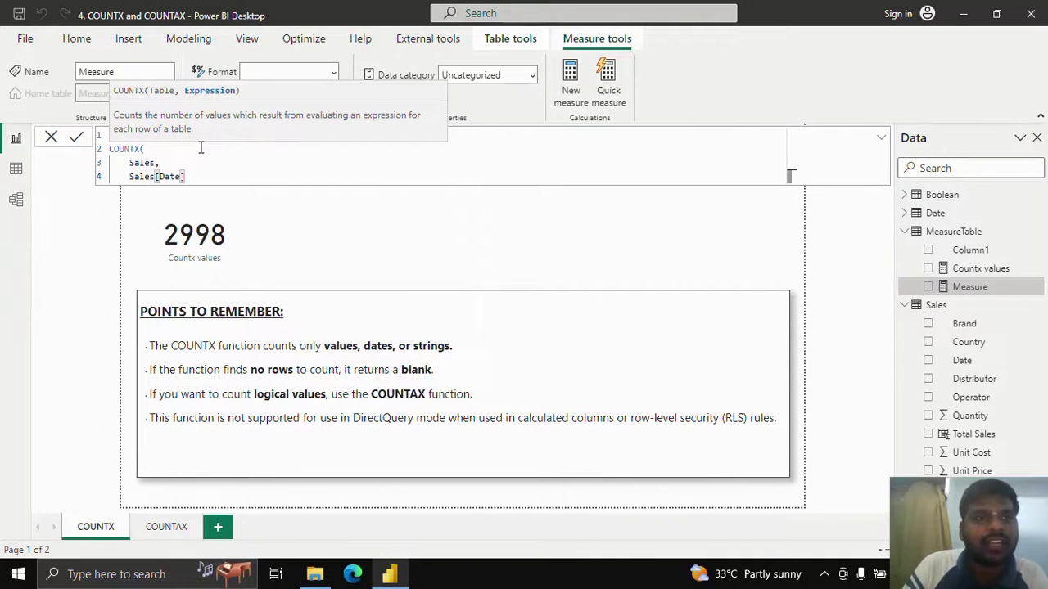
key(shift+Return)
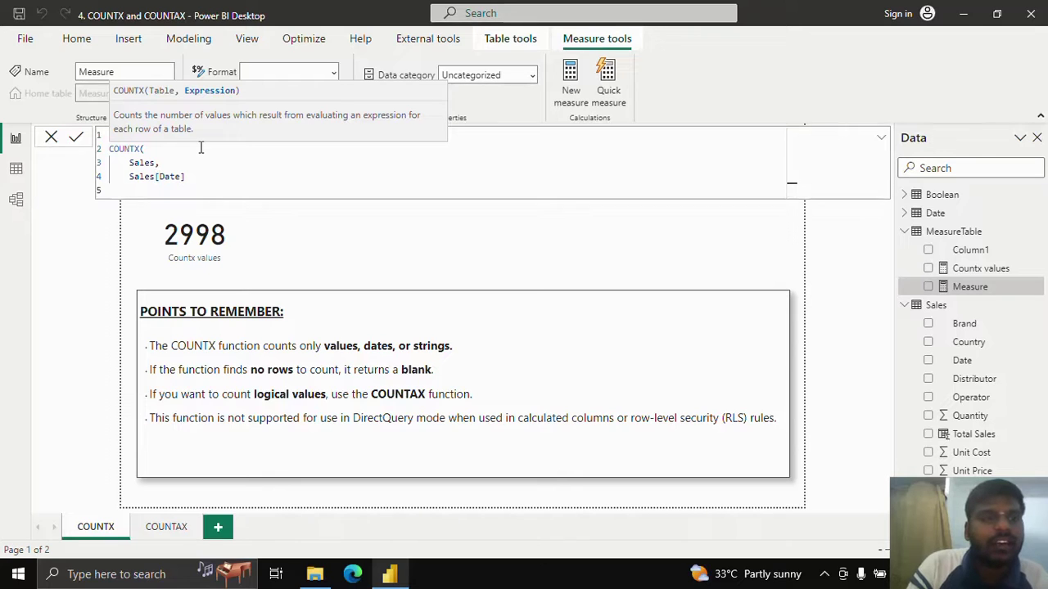
text())
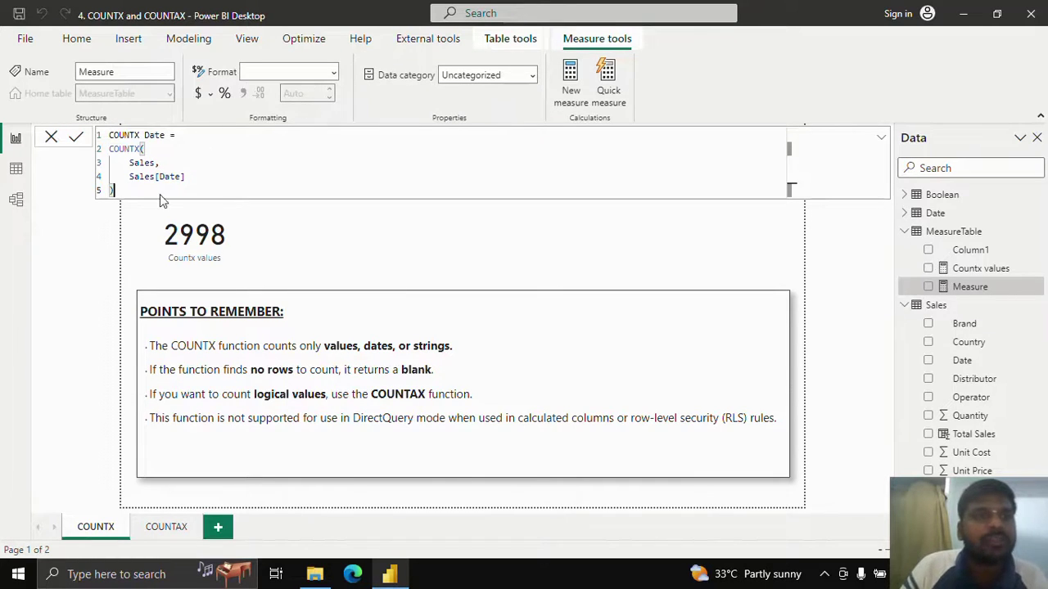
Highlight the formula's Sales and Sales[Date] arguments, then commit the COUNTX Date measure.
click(110, 149)
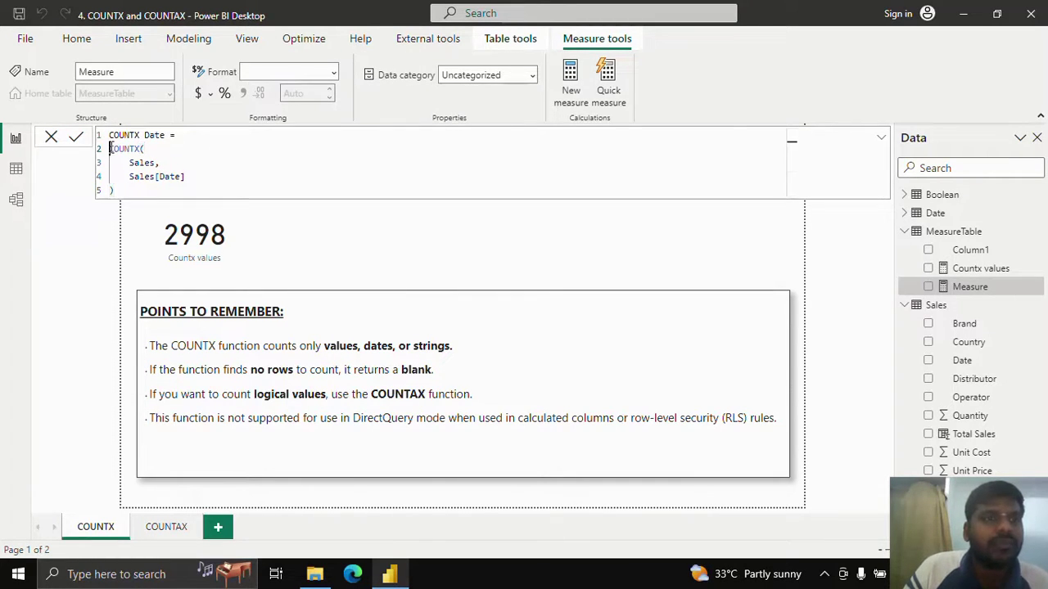
drag(110, 149, 163, 205)
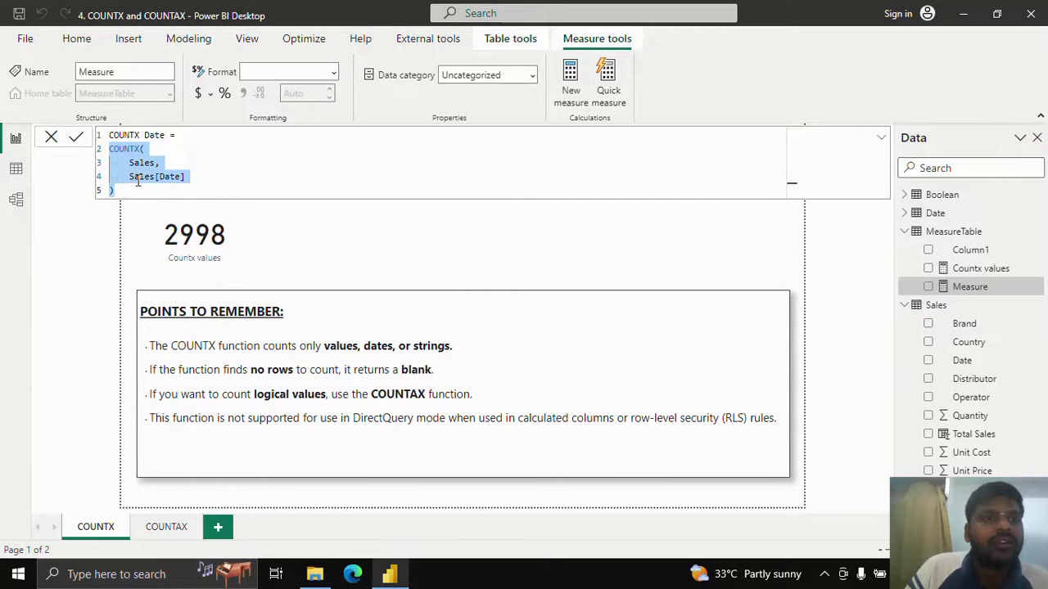
drag(160, 162, 124, 162)
click(187, 176)
drag(186, 176, 128, 176)
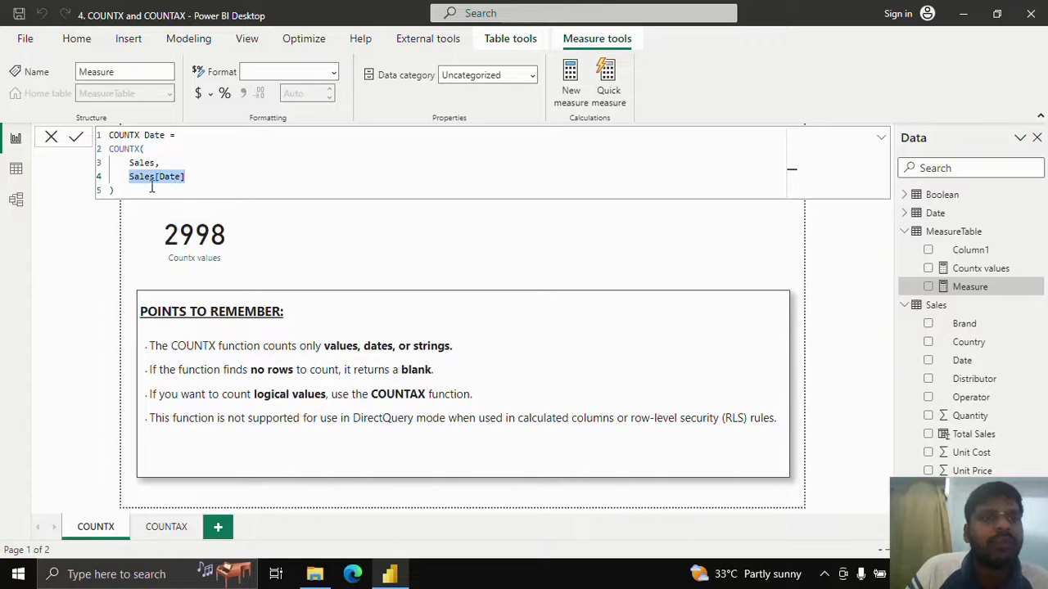
click(147, 189)
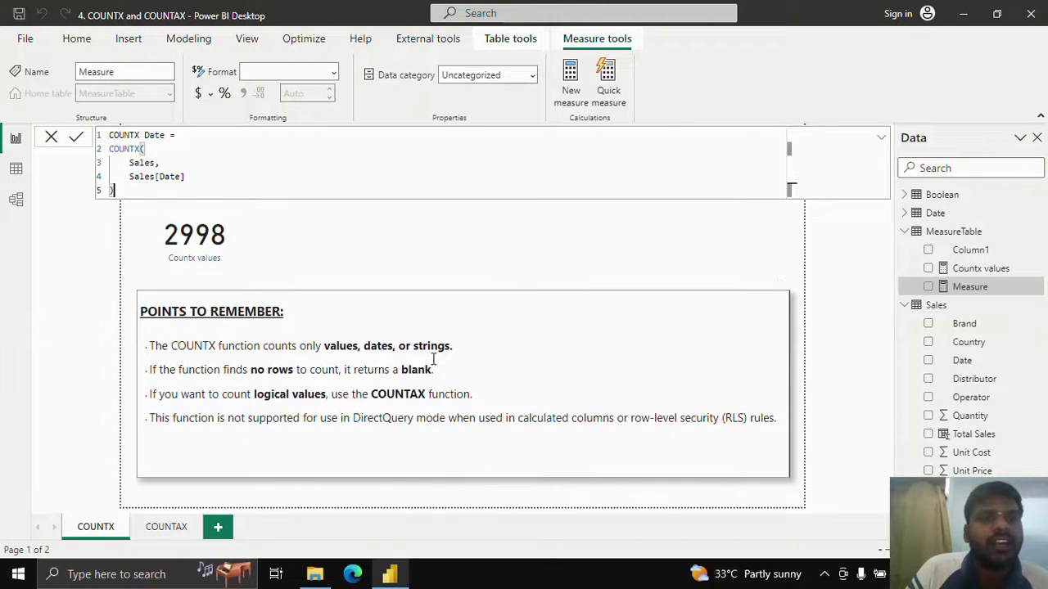
click(380, 346)
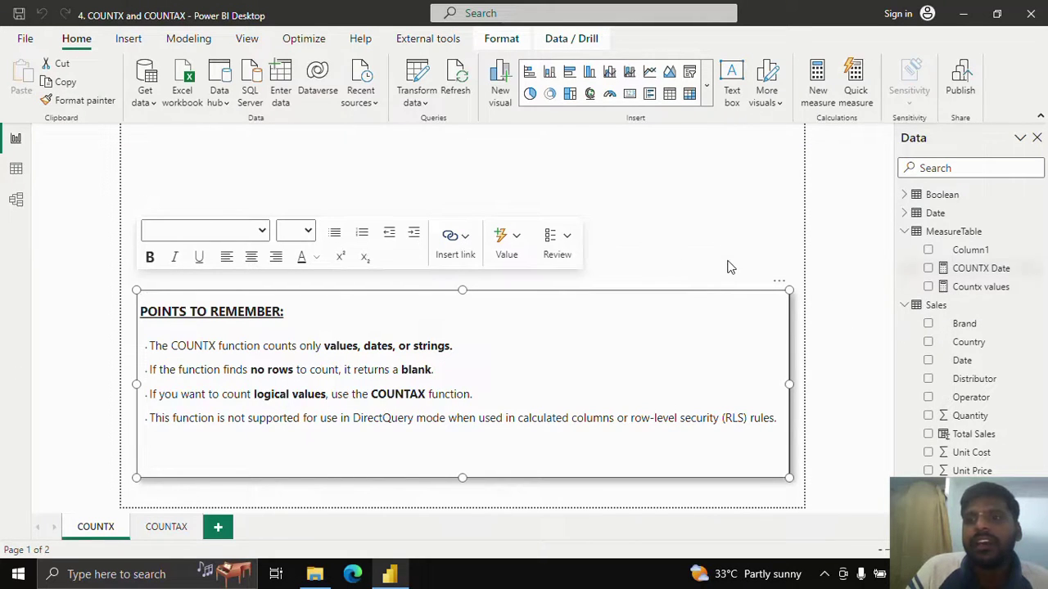
Duplicate the Countx values card beside it and switch the copy to COUNTX Date (2998).
click(302, 189)
click(221, 237)
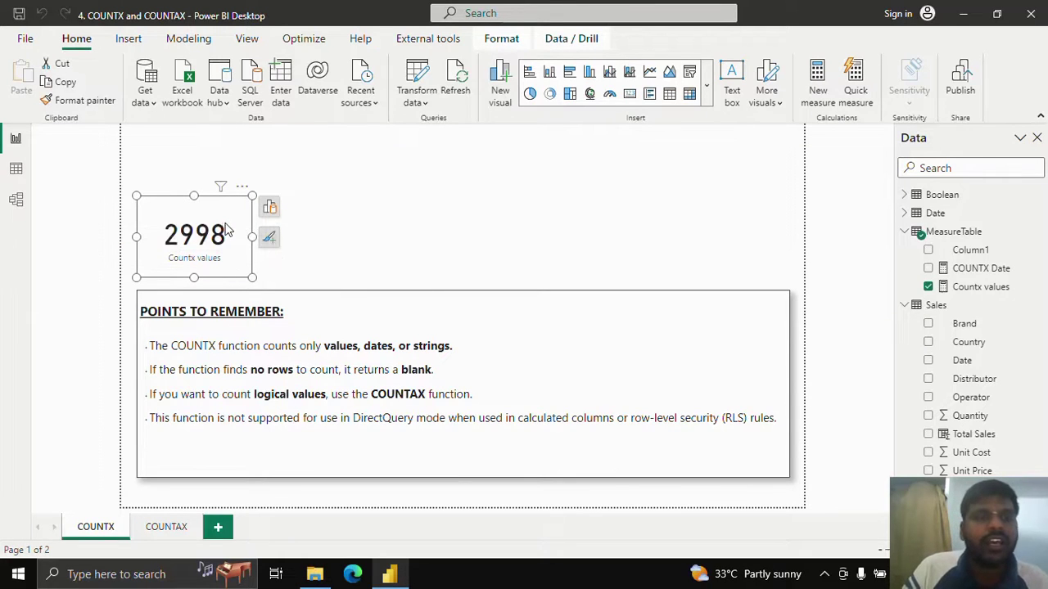
drag(239, 229, 379, 222)
key(ctrl+v)
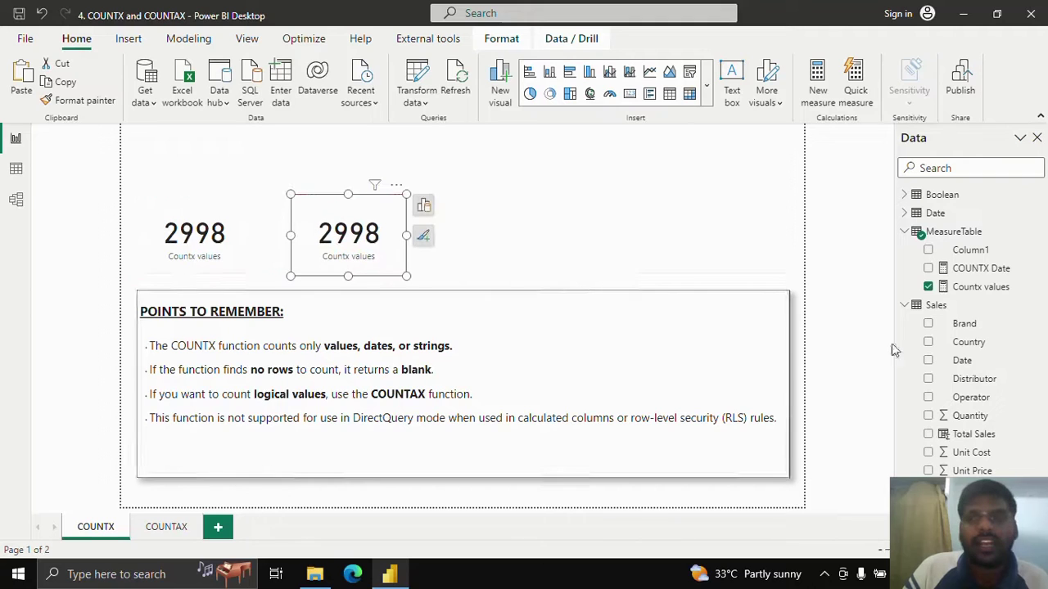
click(927, 287)
click(928, 268)
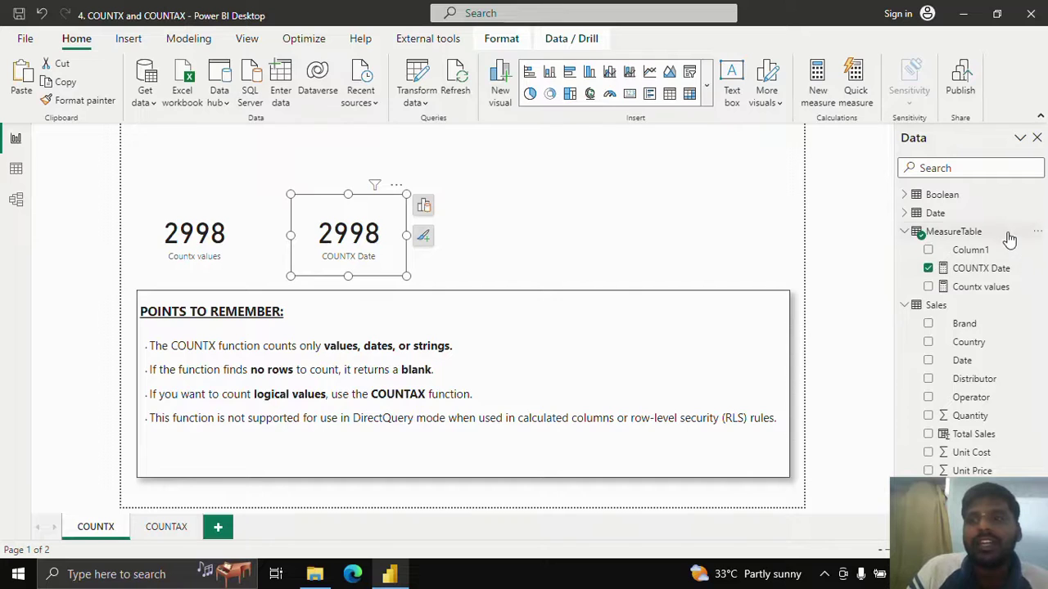
click(1044, 233)
click(1036, 232)
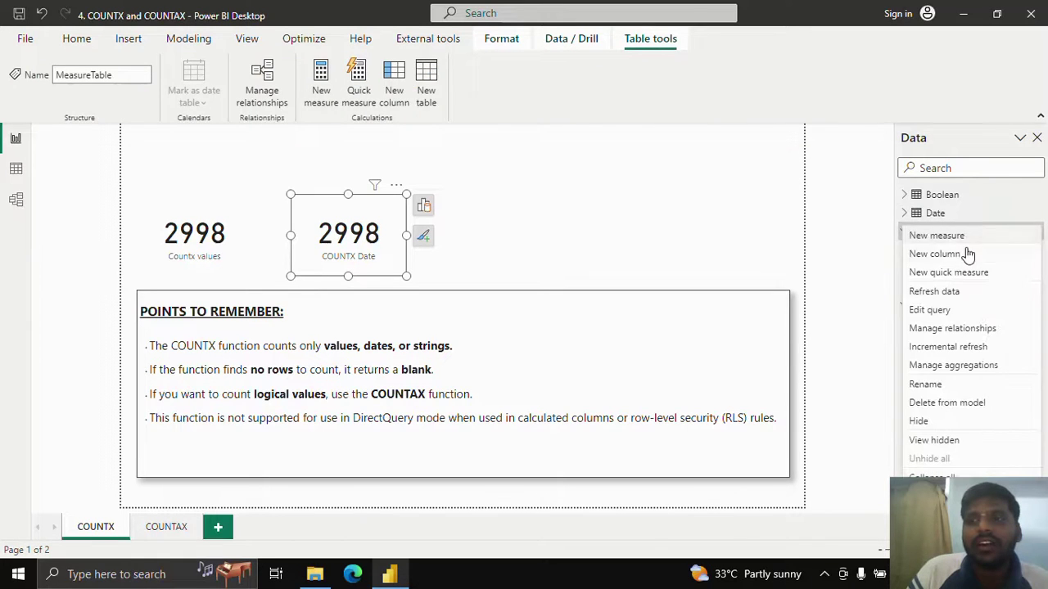
Create the measure COUNTX Country = COUNTX(Sales, Sales[Country]) in MeasureTable.
click(952, 243)
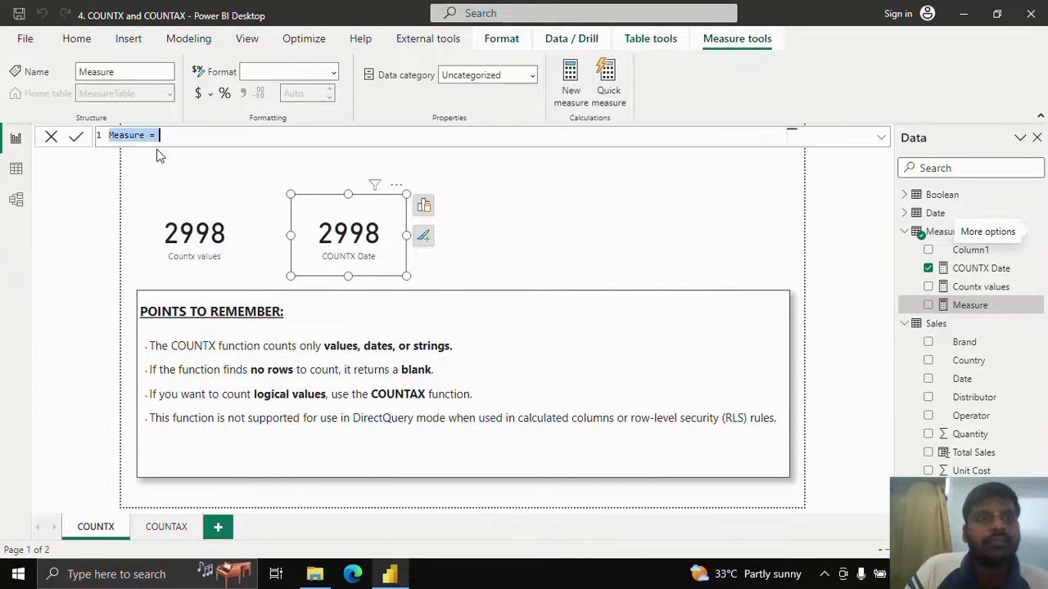
text(COUNT)
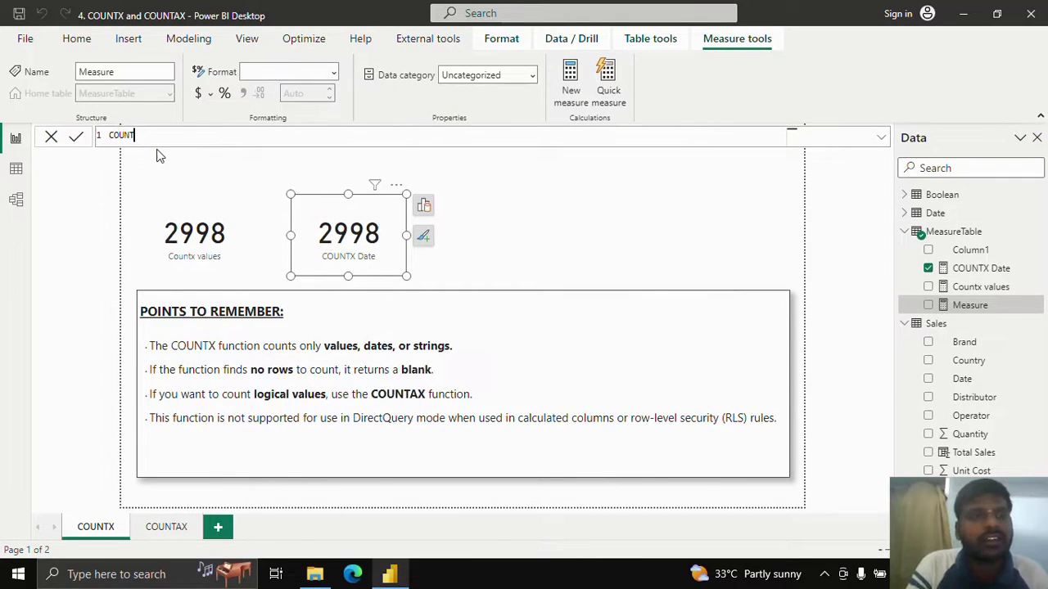
text(X Country)
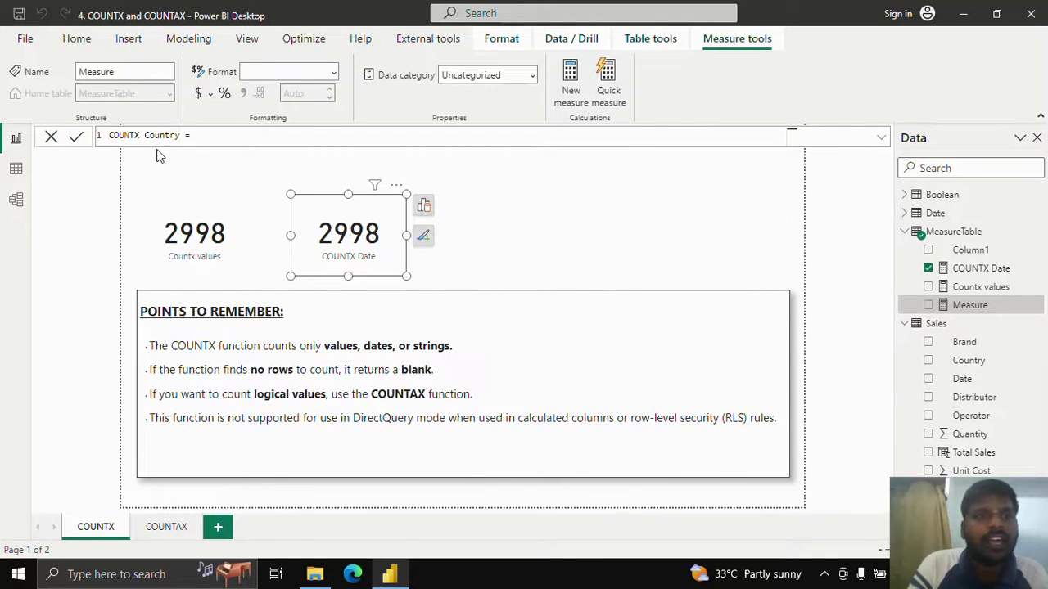
text( =)
key(shift+Return)
text(COUN)
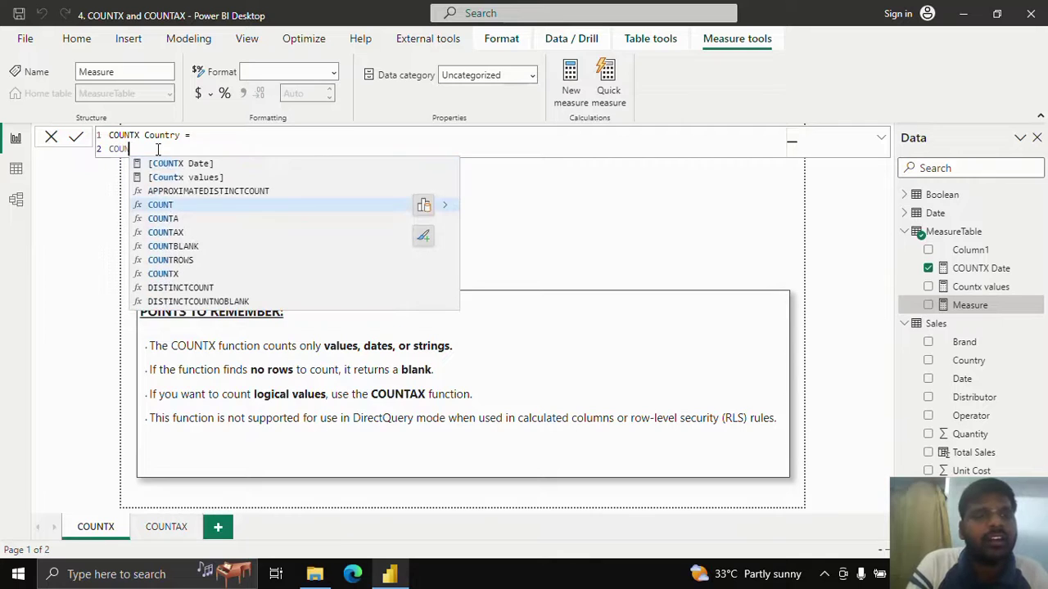
text(TX)
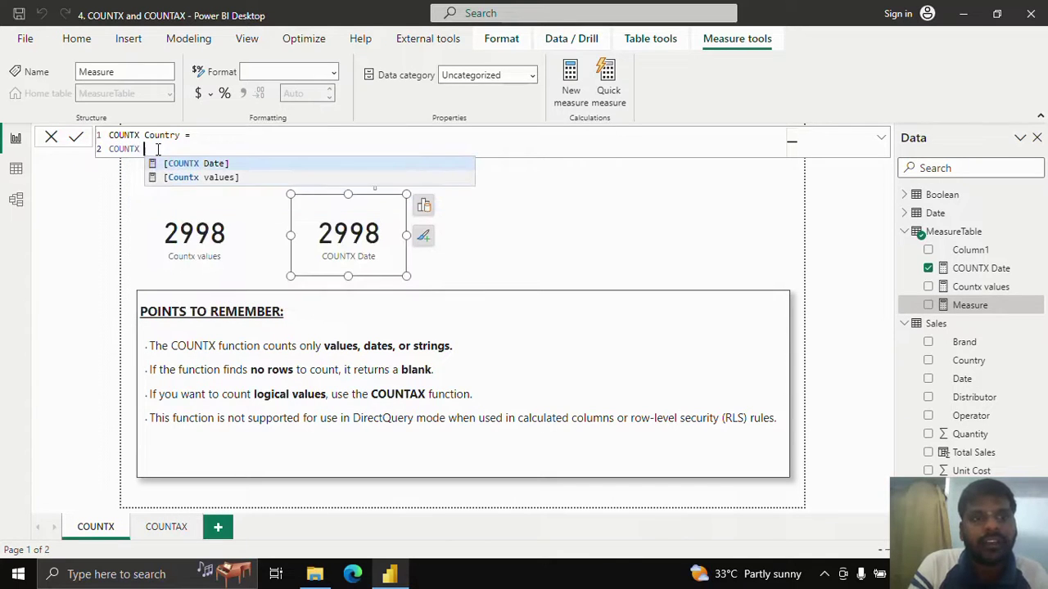
text(()
key(shift+Return)
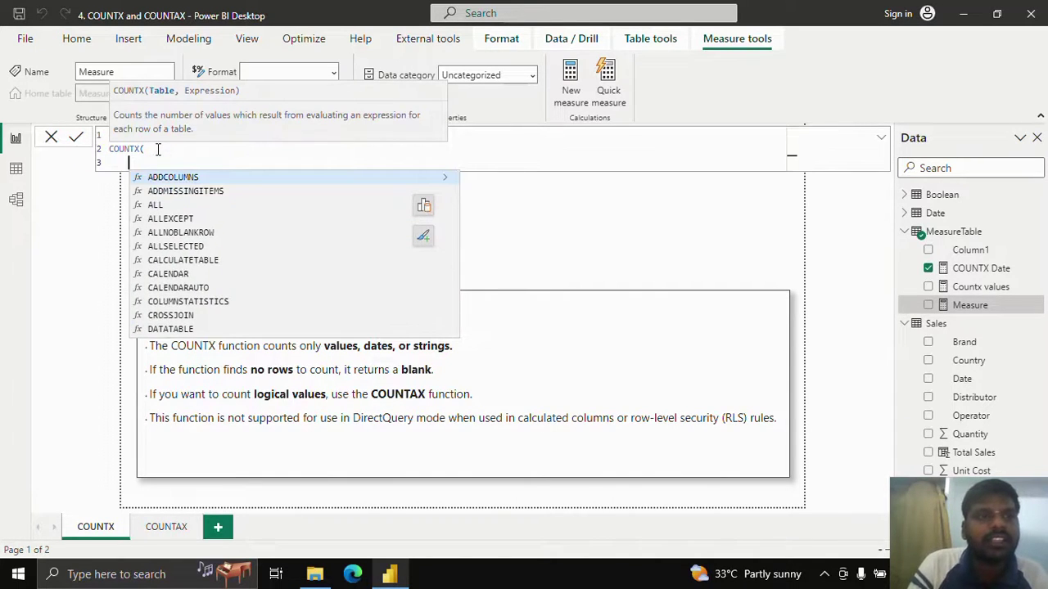
key(Tab)
text(Sales)
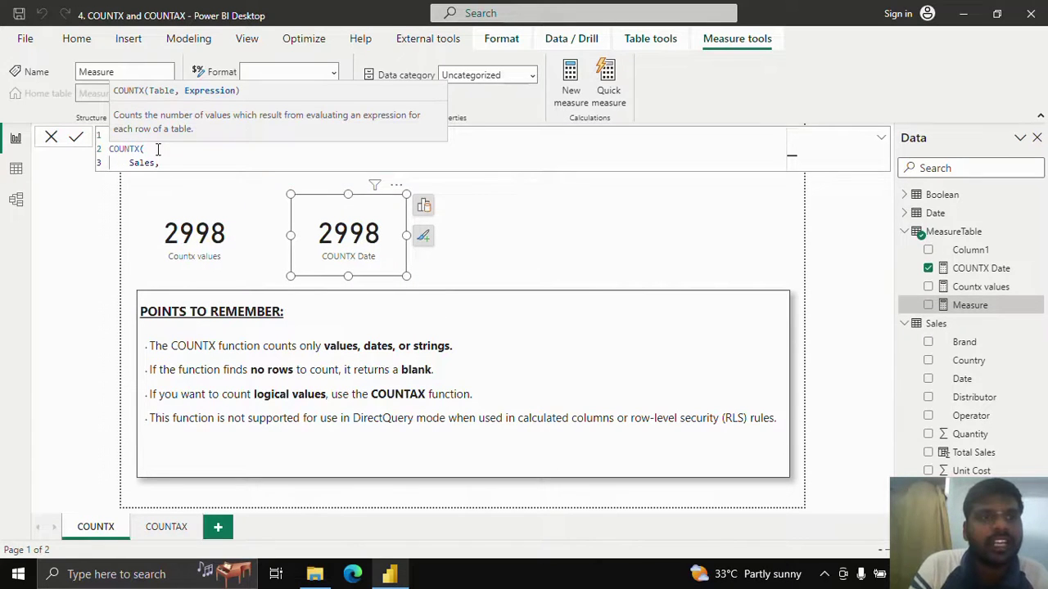
key(shift+Return)
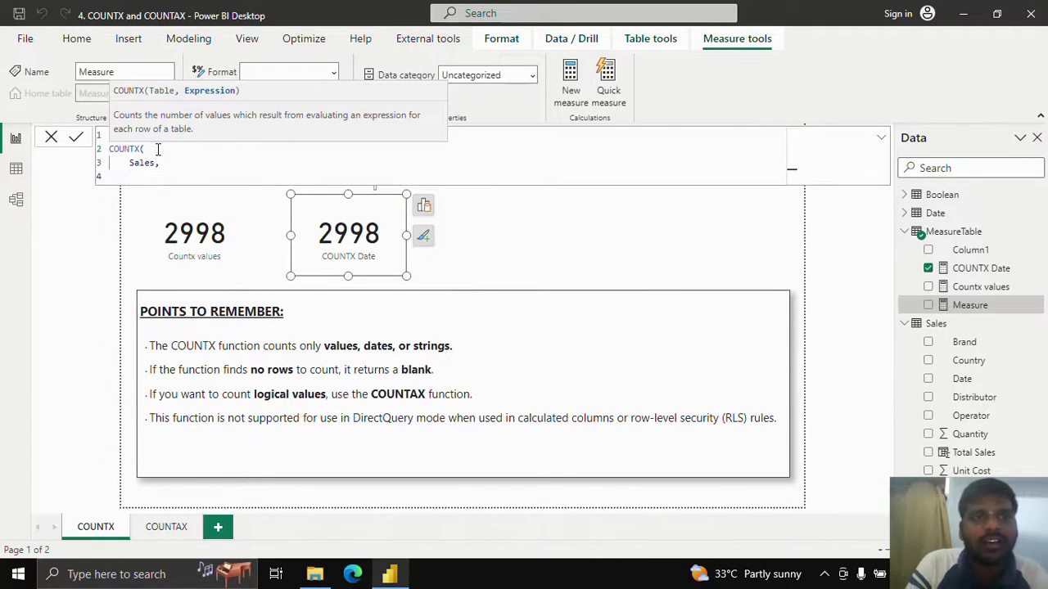
text(Sales[Country])
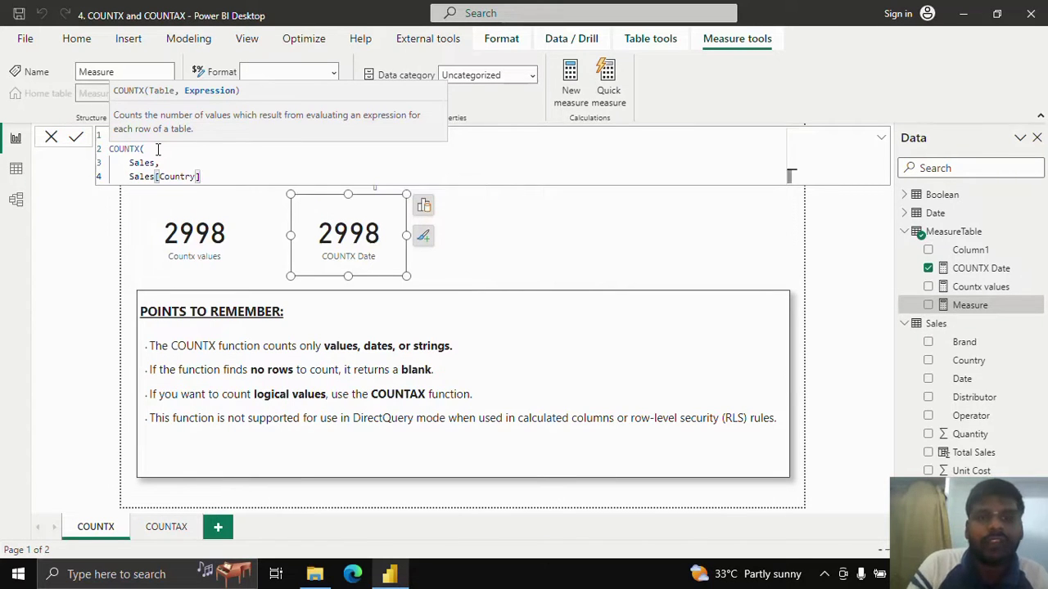
key(shift+Return)
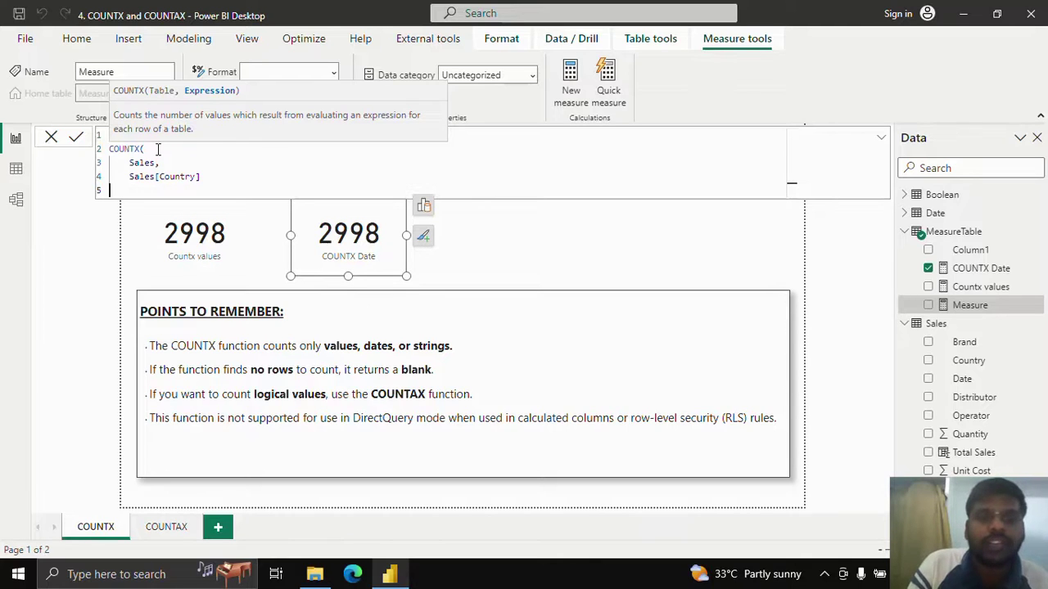
text())
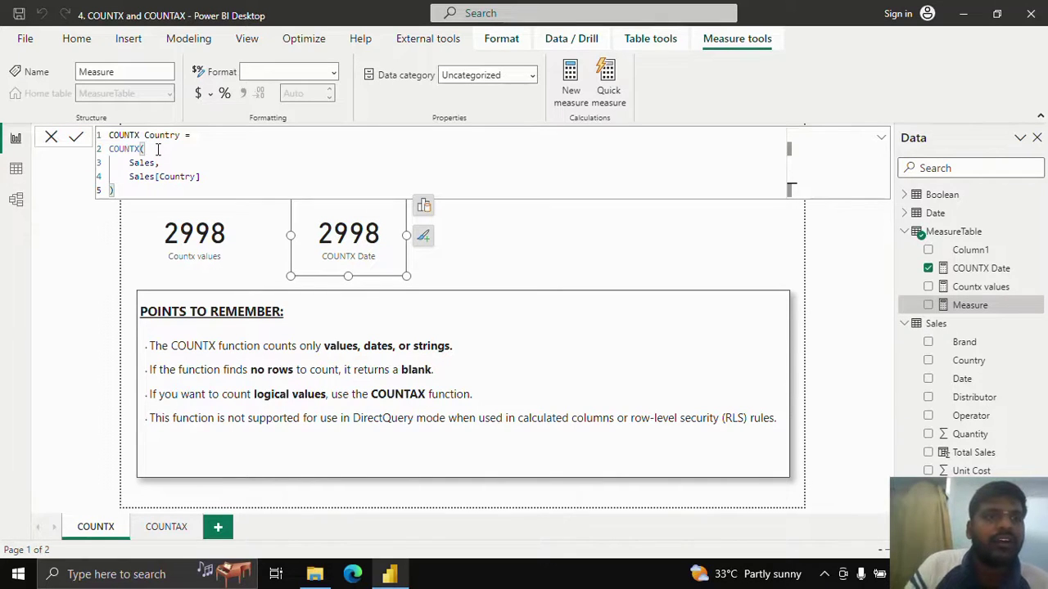
click(75, 137)
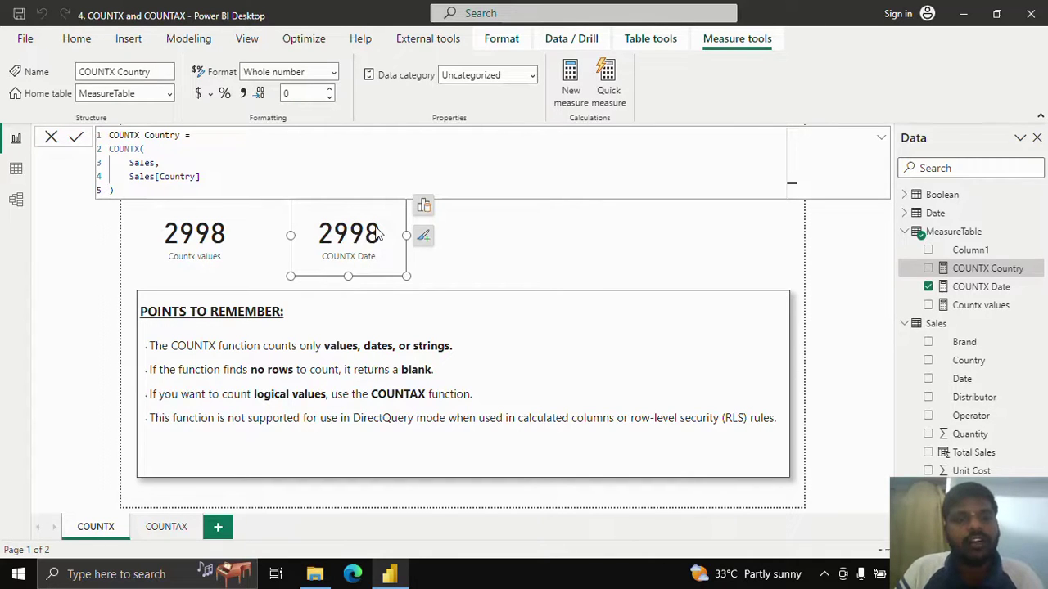
Copy the COUNTX Date card and make the copy show COUNTX Country (2998).
click(379, 234)
key(ctrl+c)
key(ctrl+v)
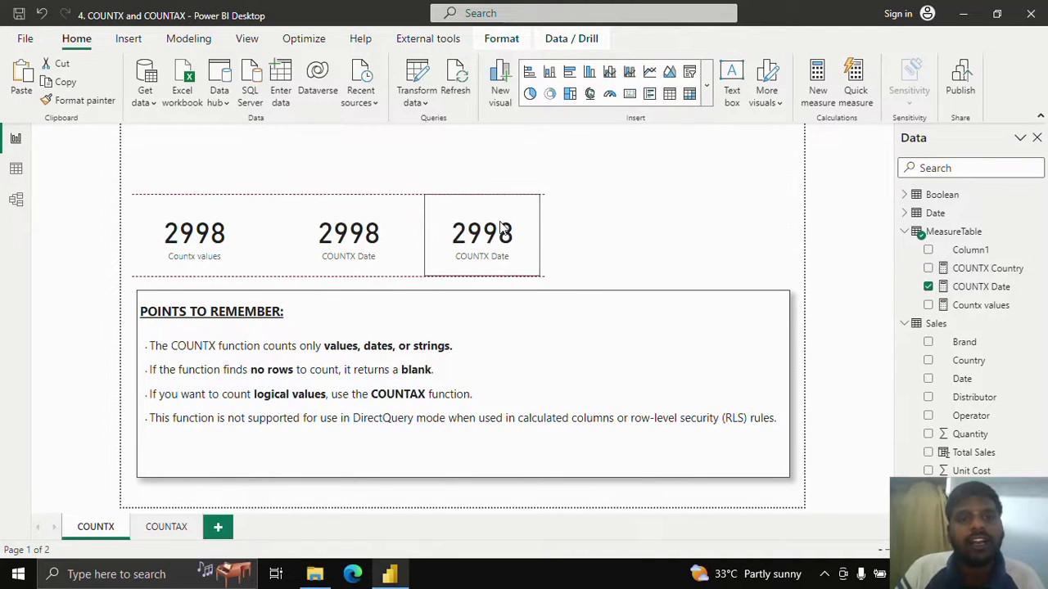
click(927, 286)
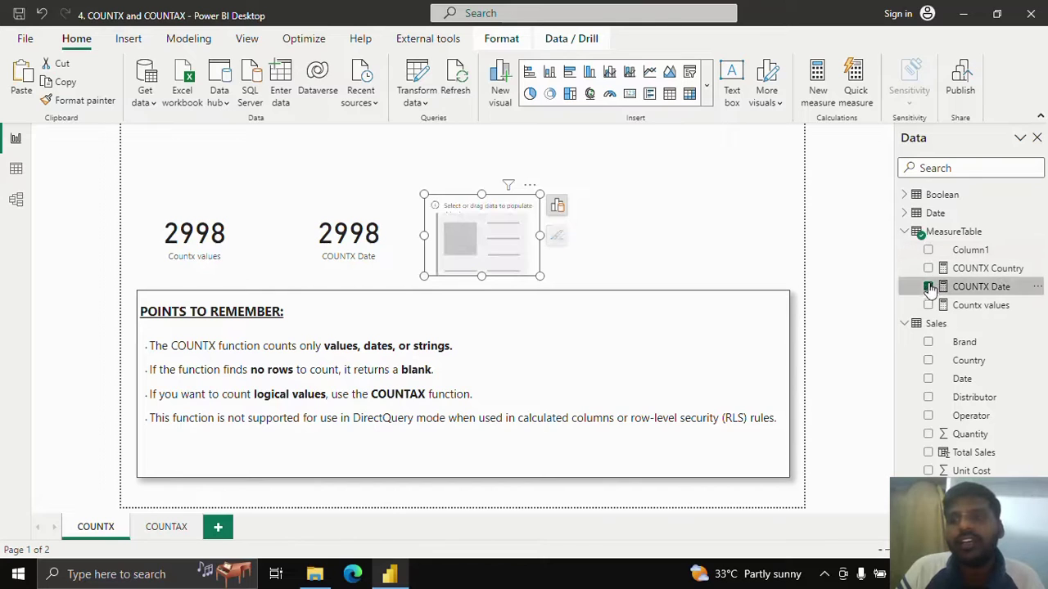
click(928, 268)
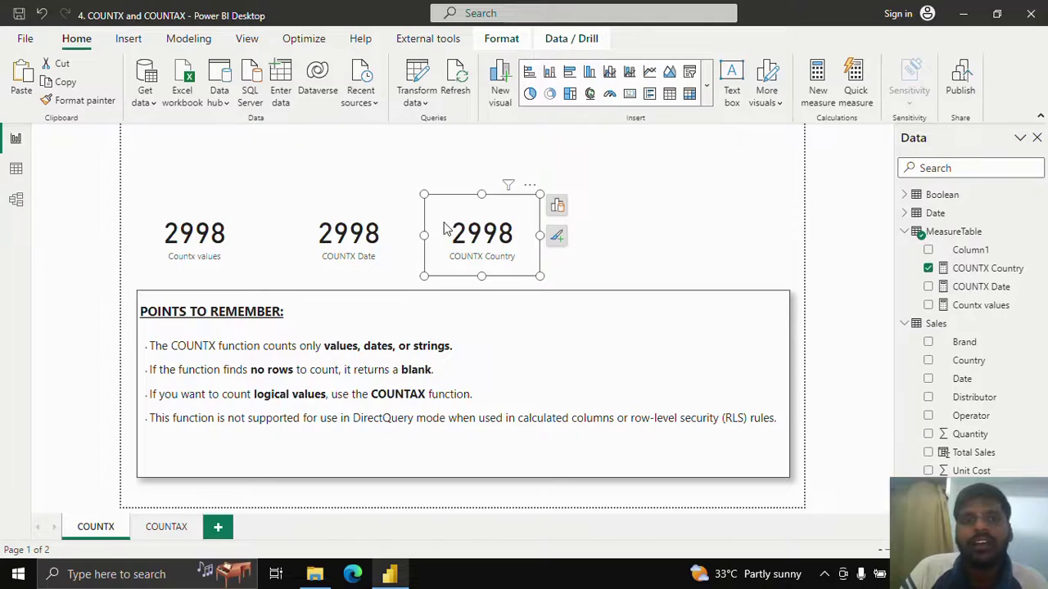
Move the COUNTX Date and COUNTX Country cards into a tighter row at the top-left.
click(391, 239)
drag(365, 211, 241, 158)
drag(535, 196, 395, 196)
click(980, 233)
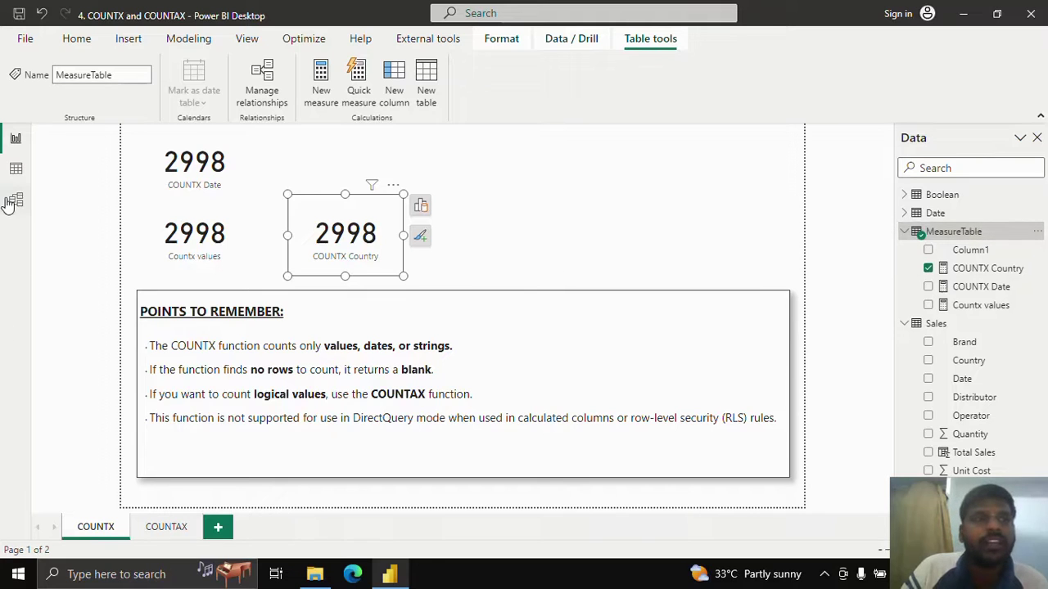
click(16, 170)
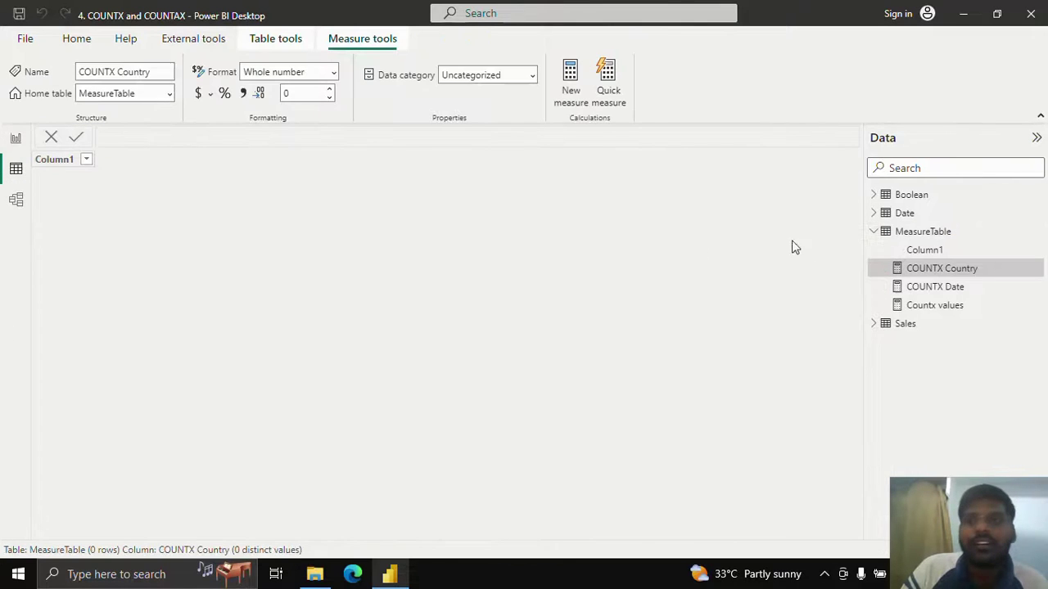
click(905, 325)
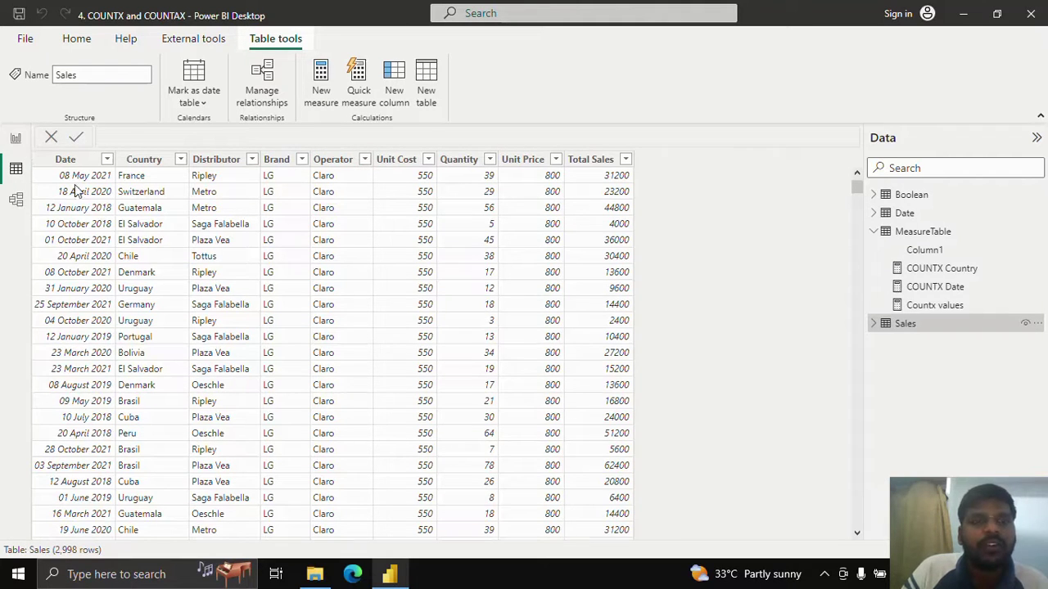
click(16, 138)
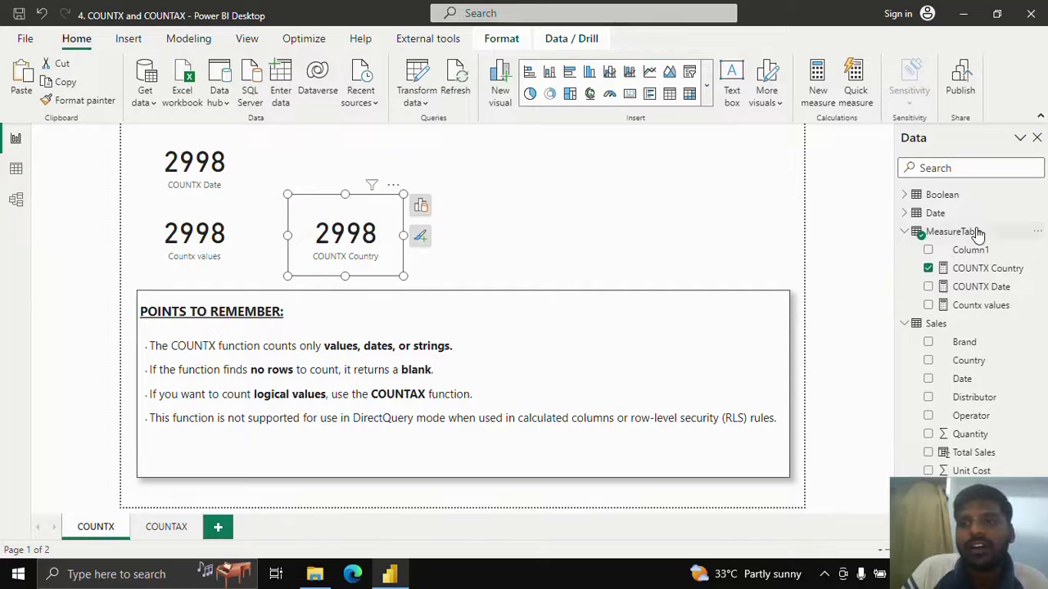
Start a COUNTX LG Orders measure with FILTER(Sales, Sales[Brand] = "LG") as its table argument.
click(976, 234)
click(1035, 232)
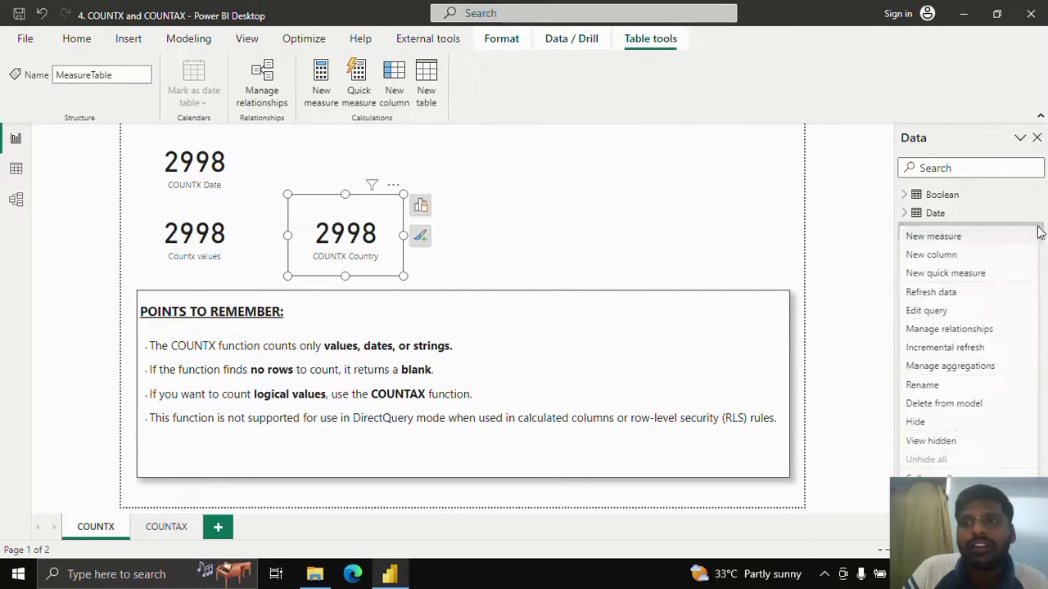
click(978, 236)
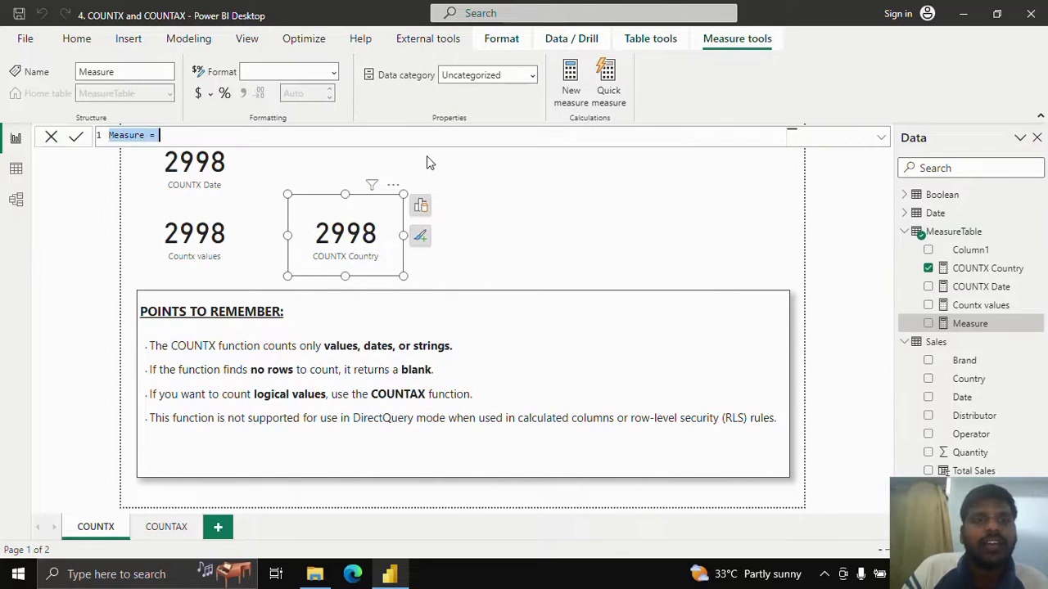
text(COUNTX)
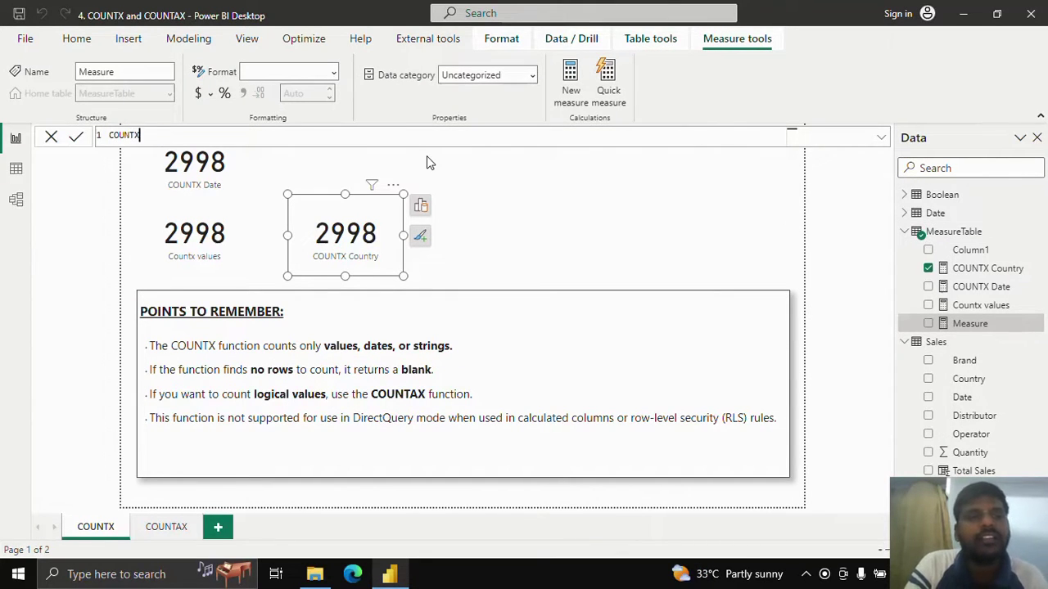
text( LG)
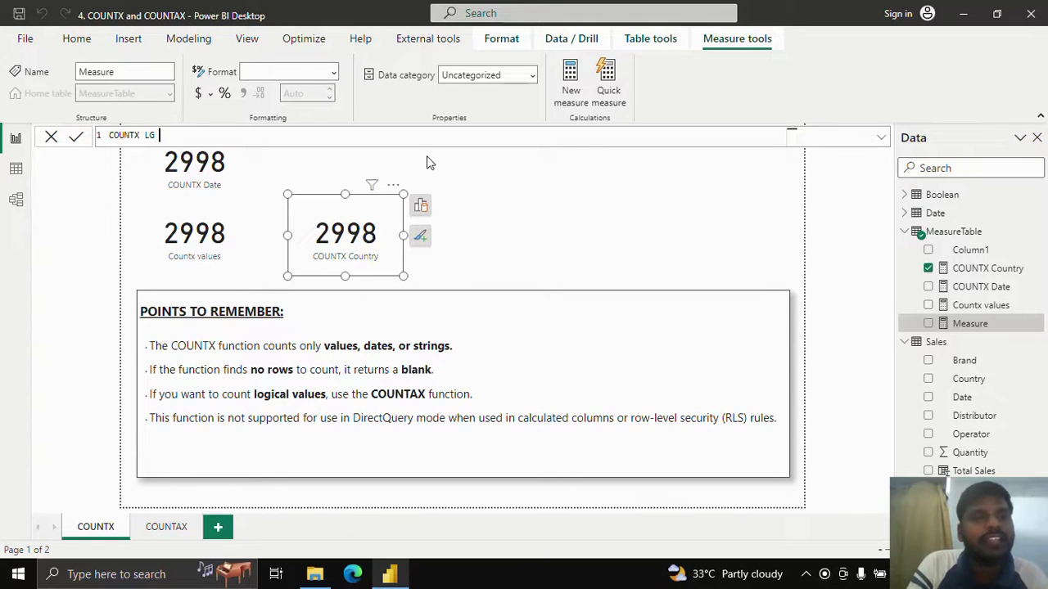
text( Orders)
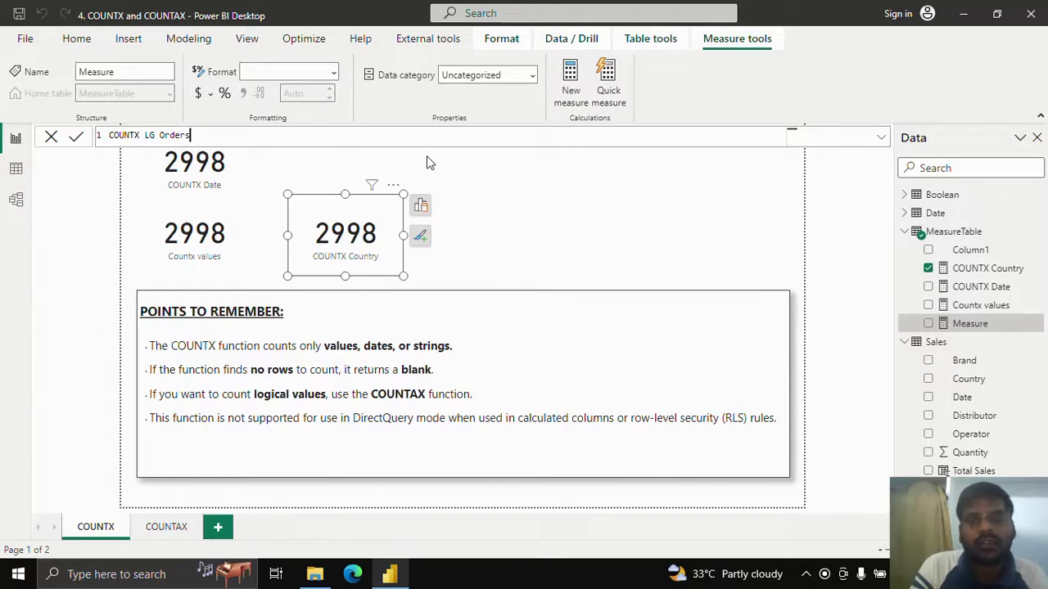
text( =)
key(shift+Return)
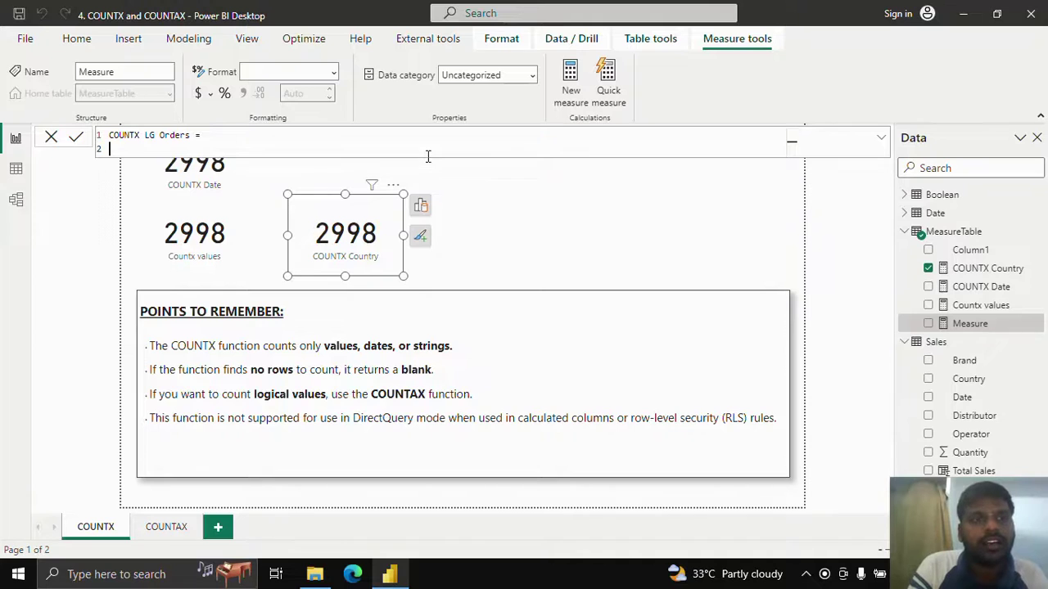
text(COUNTX)
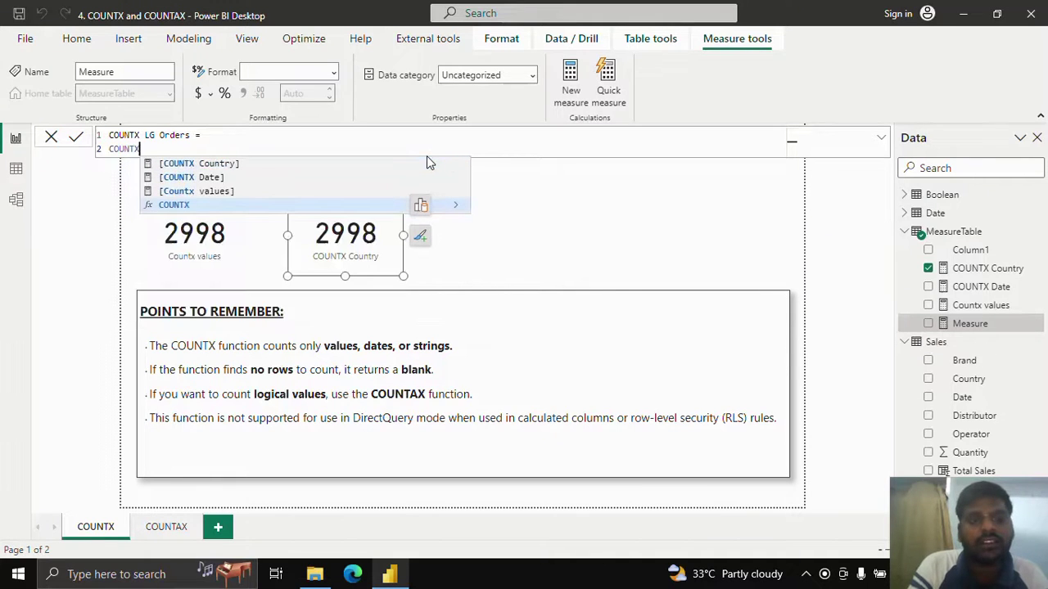
text(()
key(shift+Return)
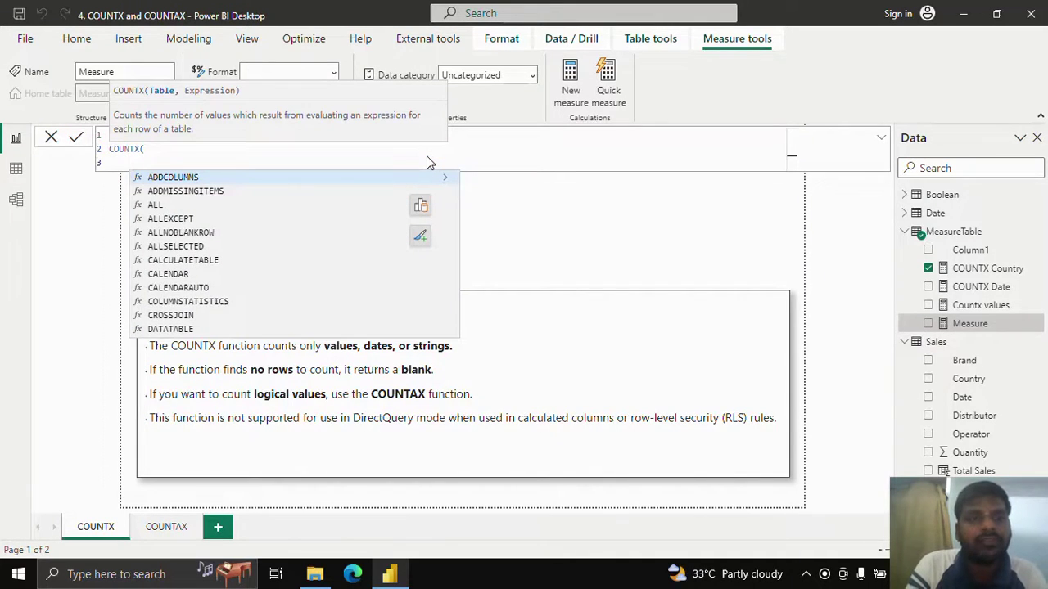
text(S)
key(BackSpace)
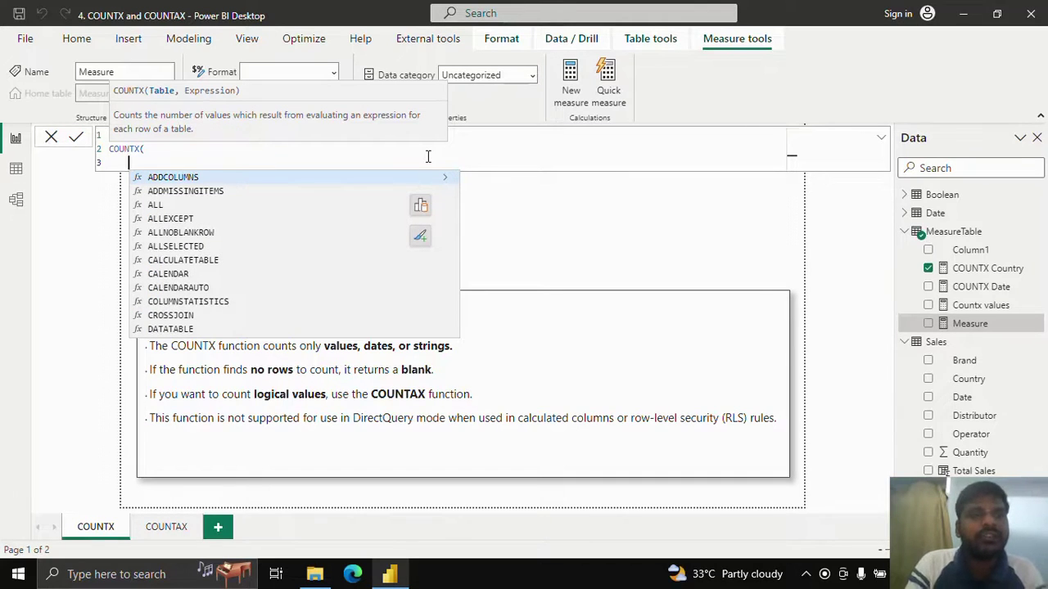
text(F)
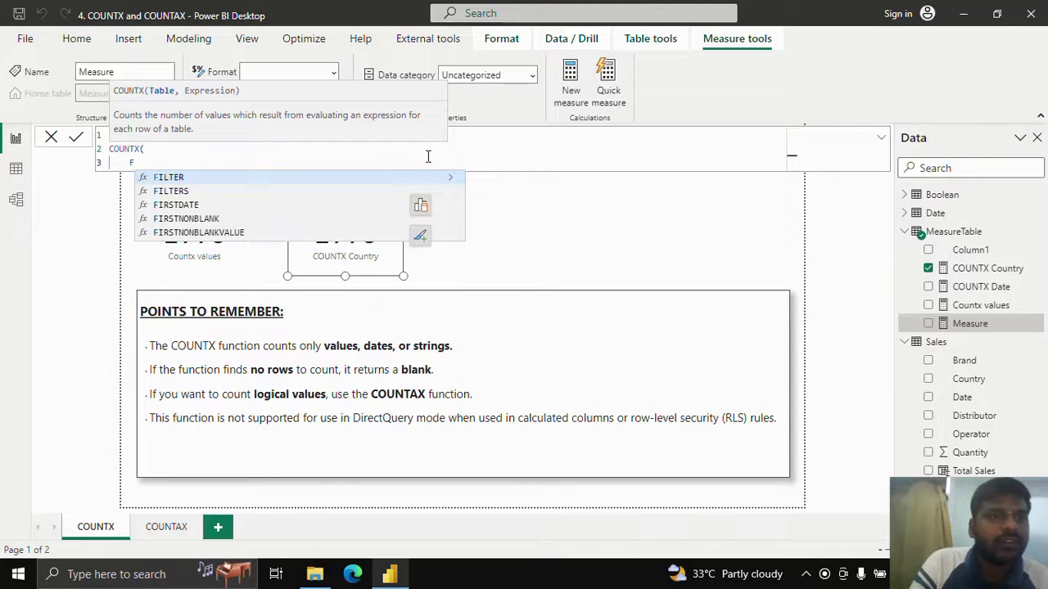
key(Tab)
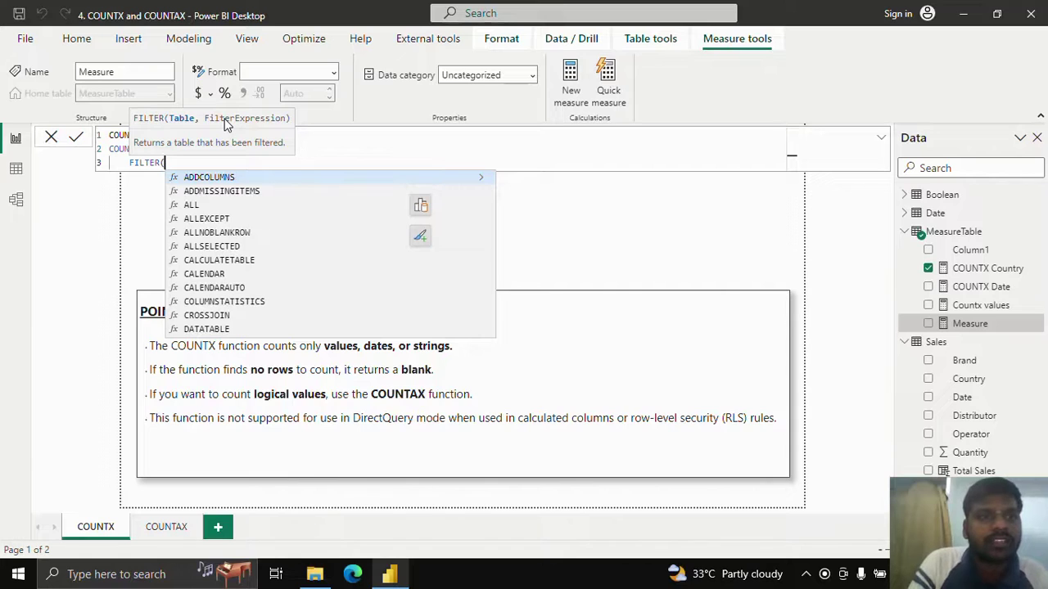
text(Sa)
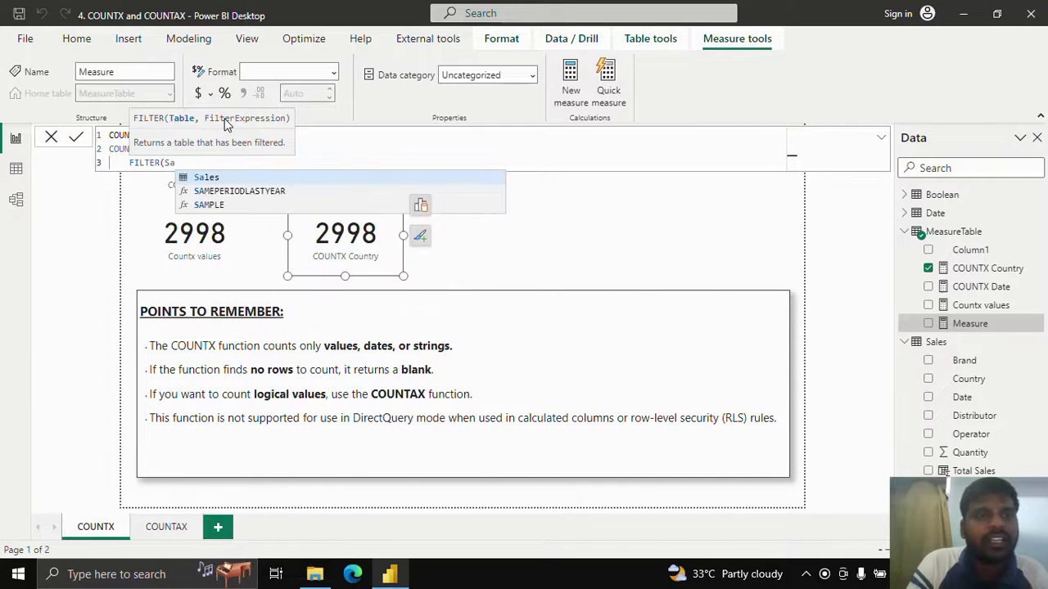
text(le)
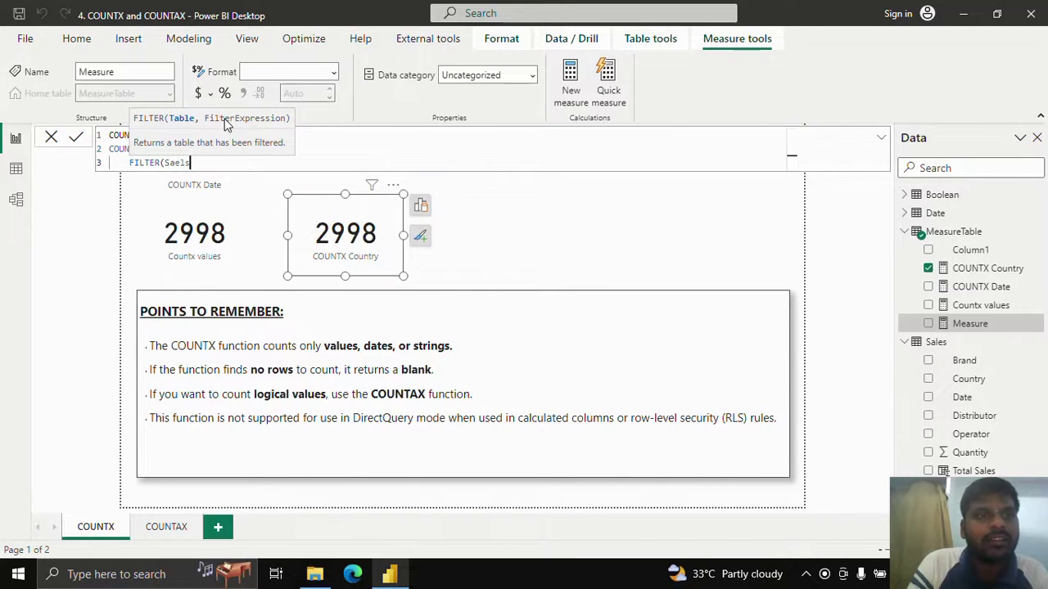
text(s,)
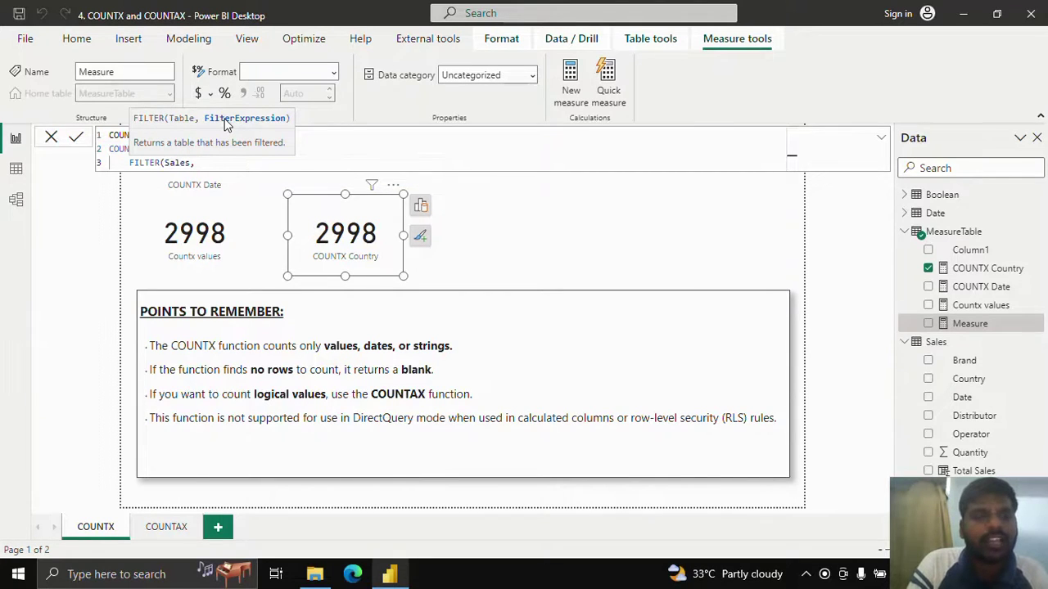
text( Sales[Br)
key(Tab)
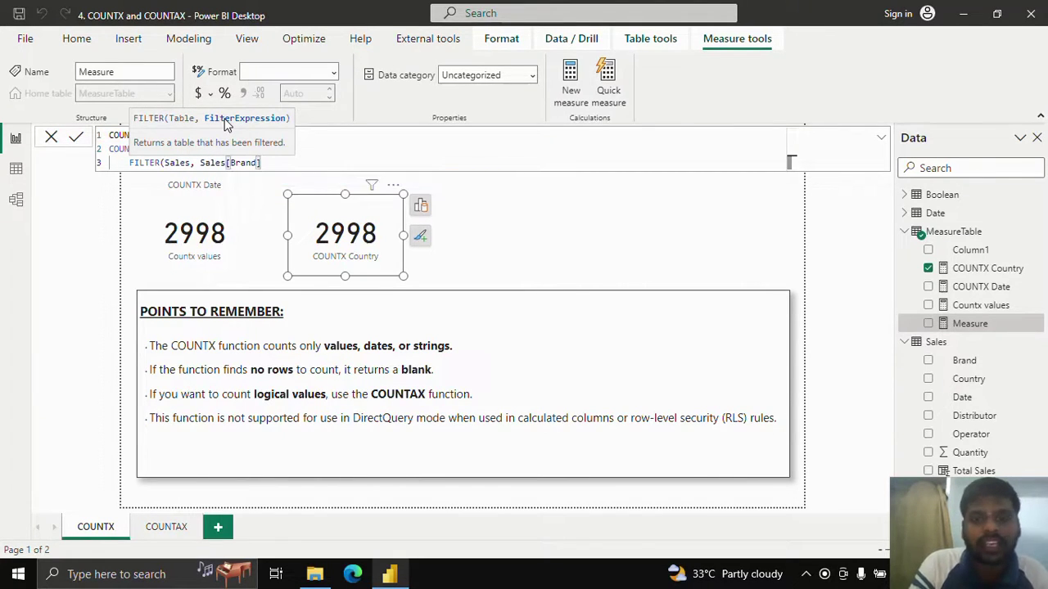
text(= "LG)
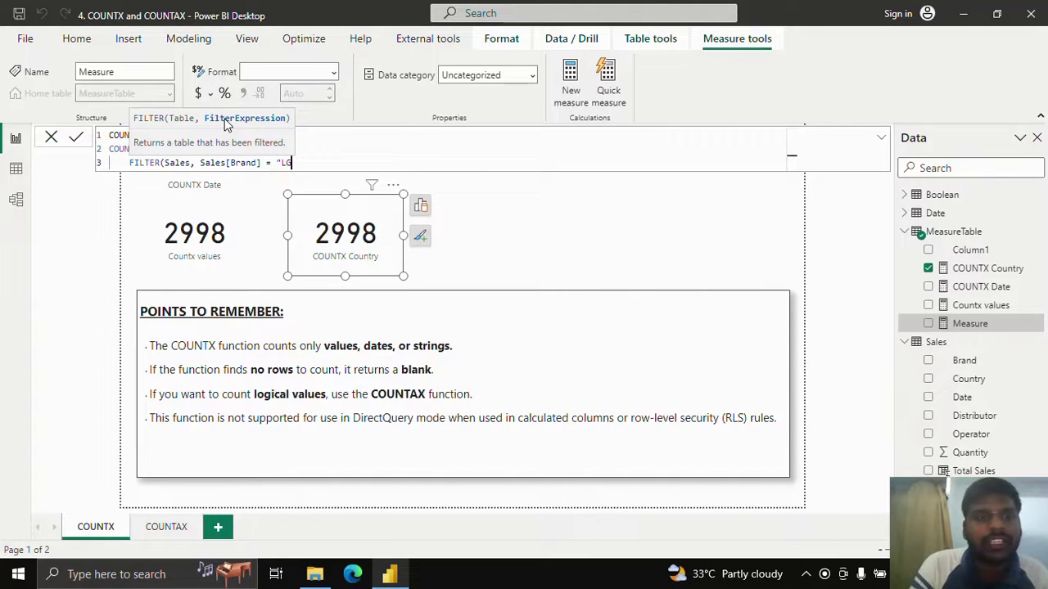
text("))
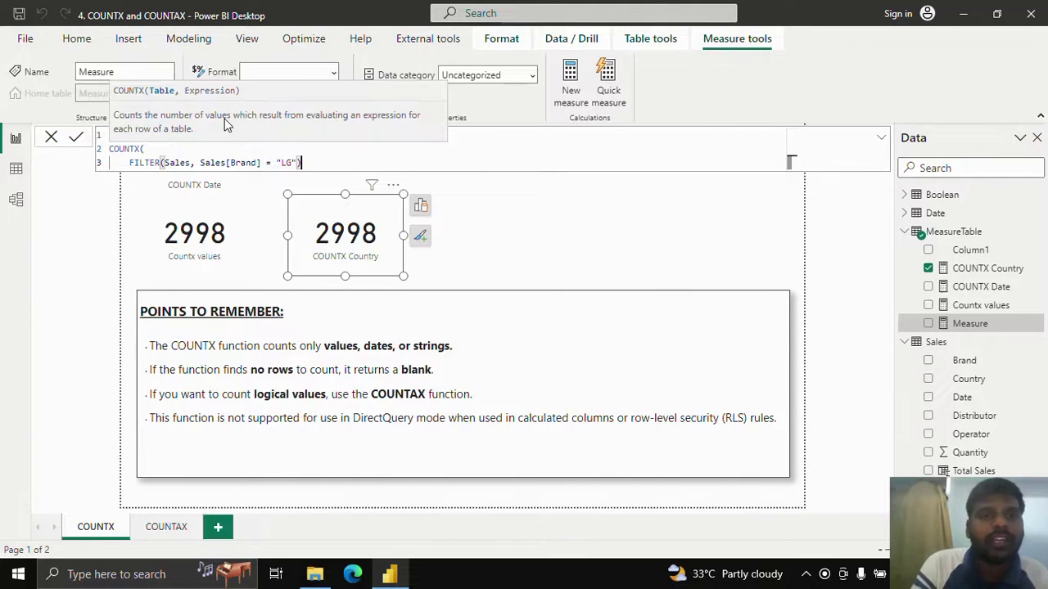
text(,)
Add Sales[Date] as the counted expression, close the formula and commit the measure.
key(shift+Return)
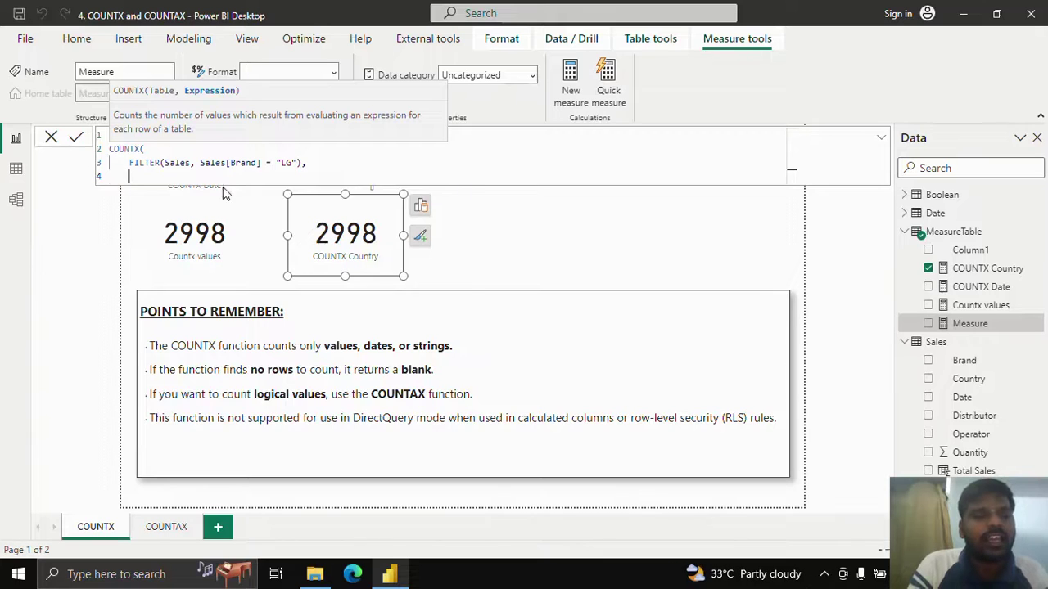
text(date)
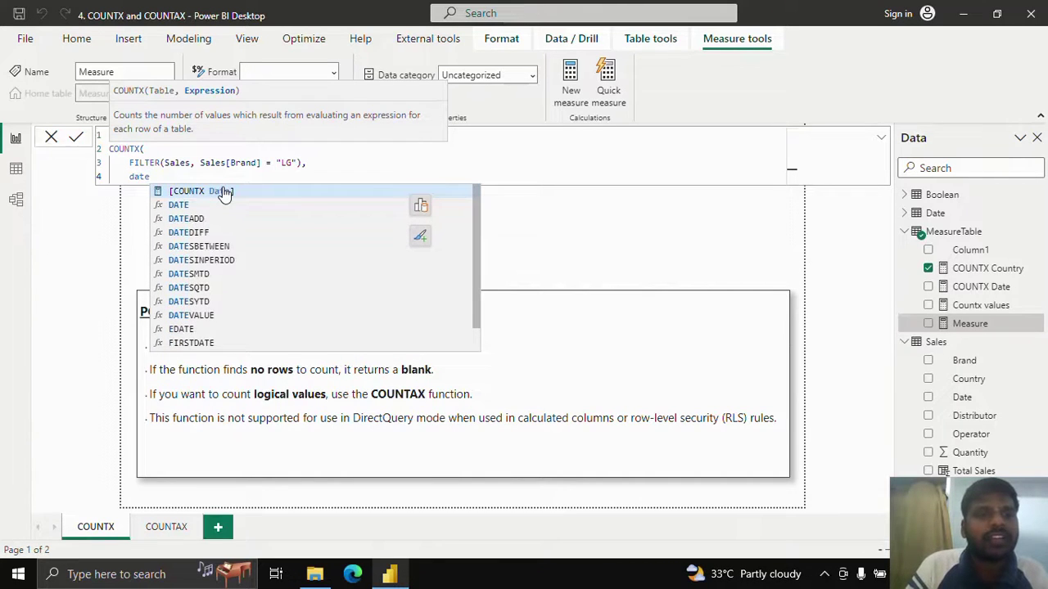
key(Up)
key(Tab)
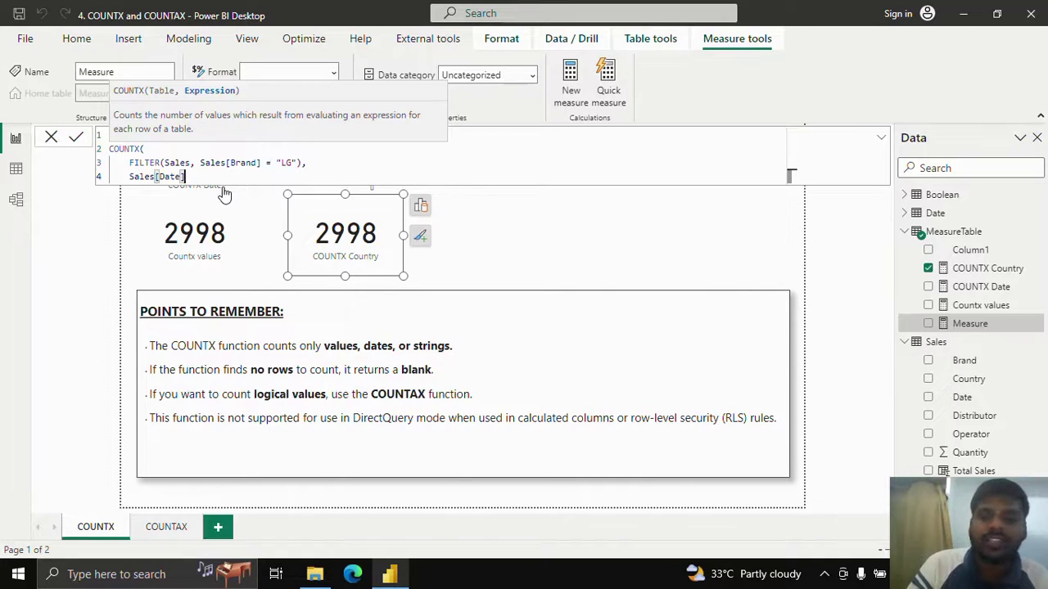
key(shift+Return)
key(BackSpace)
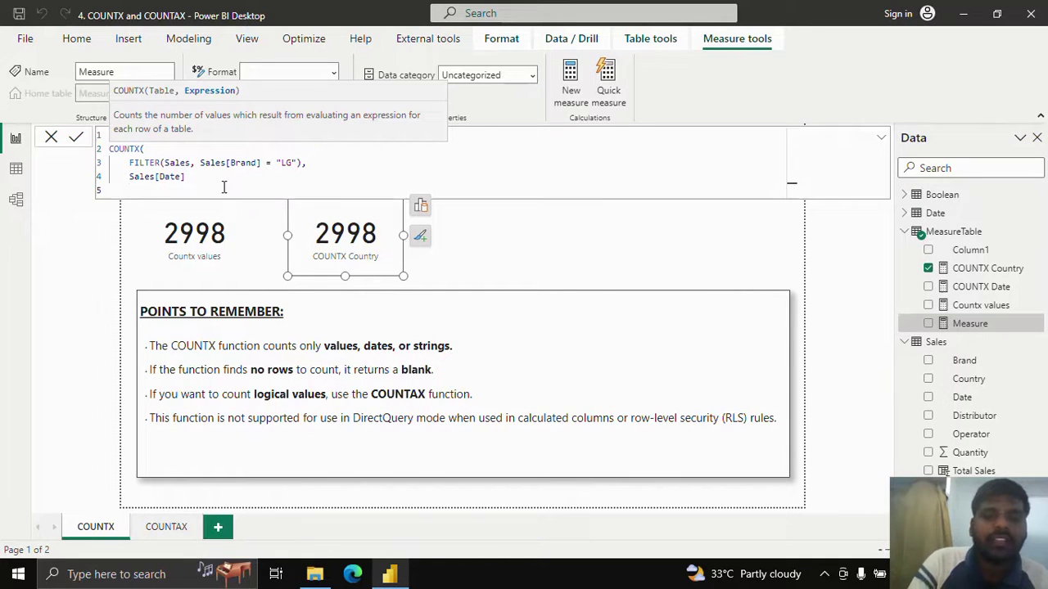
text())
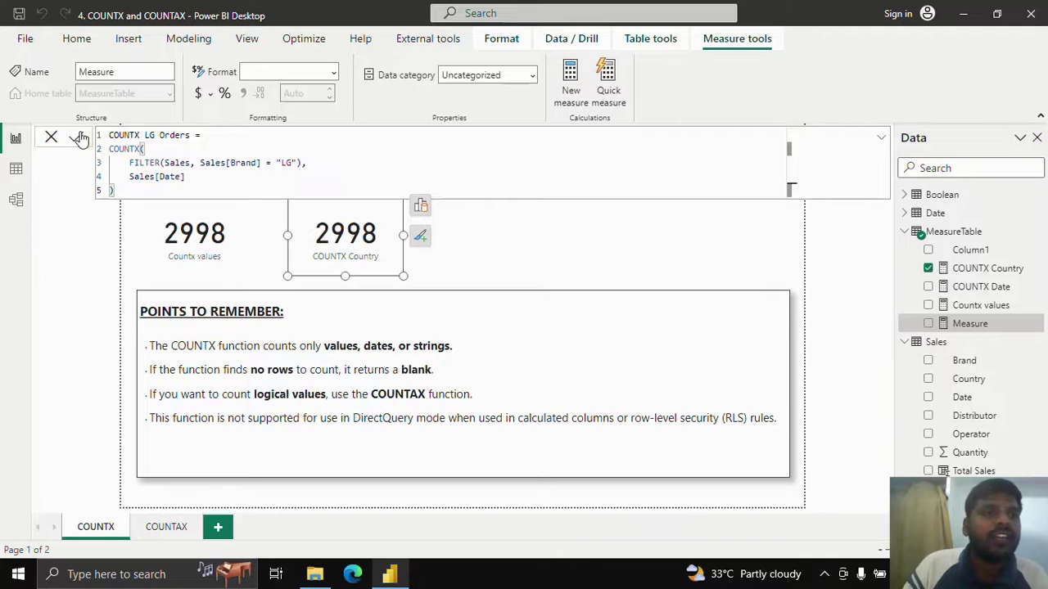
key(Return)
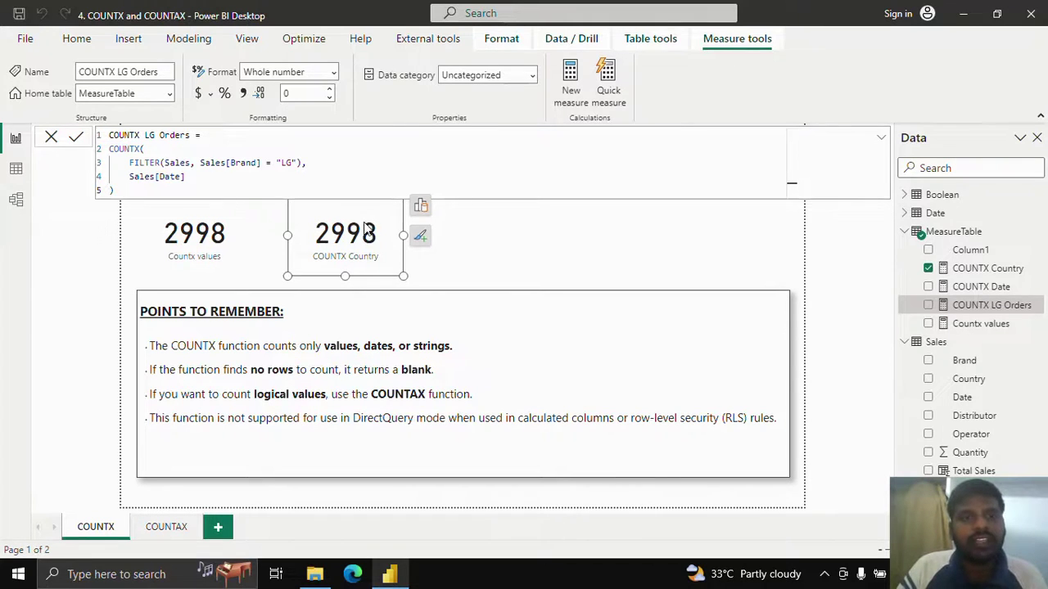
Duplicate the COUNTX Country card as a COUNTX LG Orders card (758), then switch to Data view.
click(366, 219)
key(ctrl+c)
key(ctrl+v)
drag(366, 221, 507, 236)
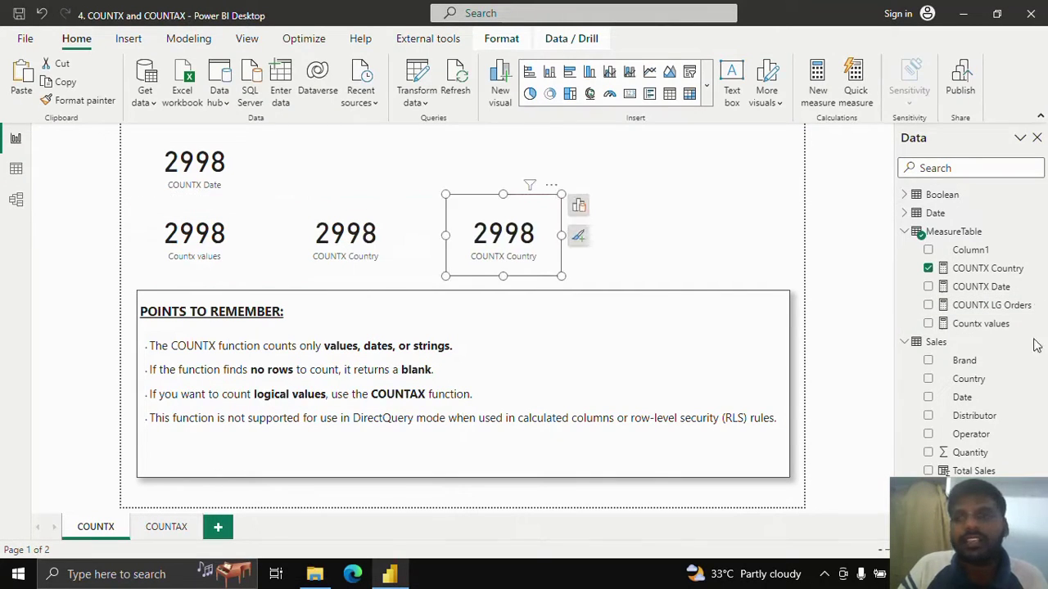
click(928, 268)
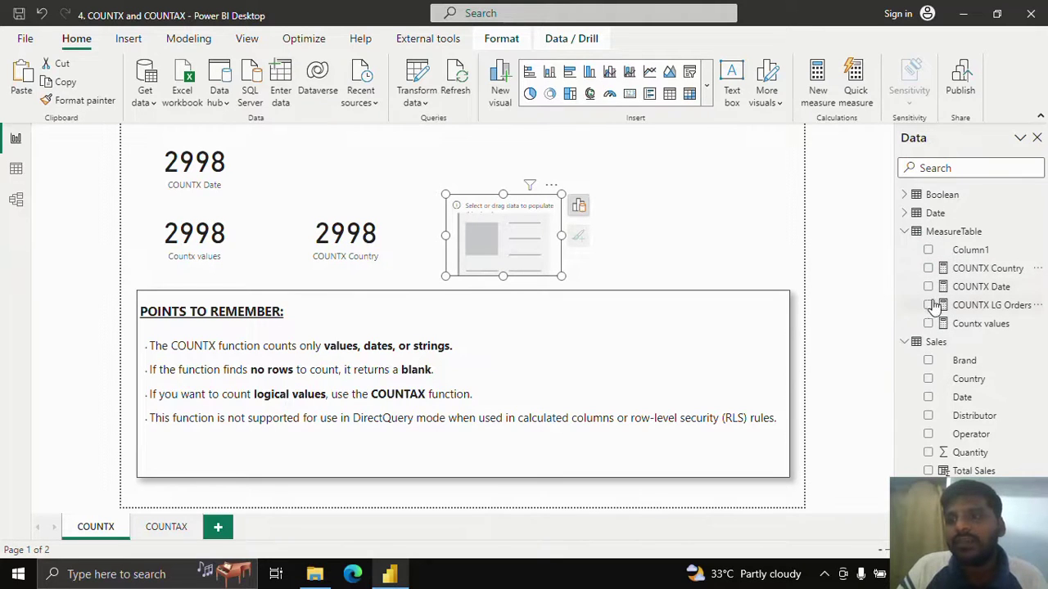
click(928, 304)
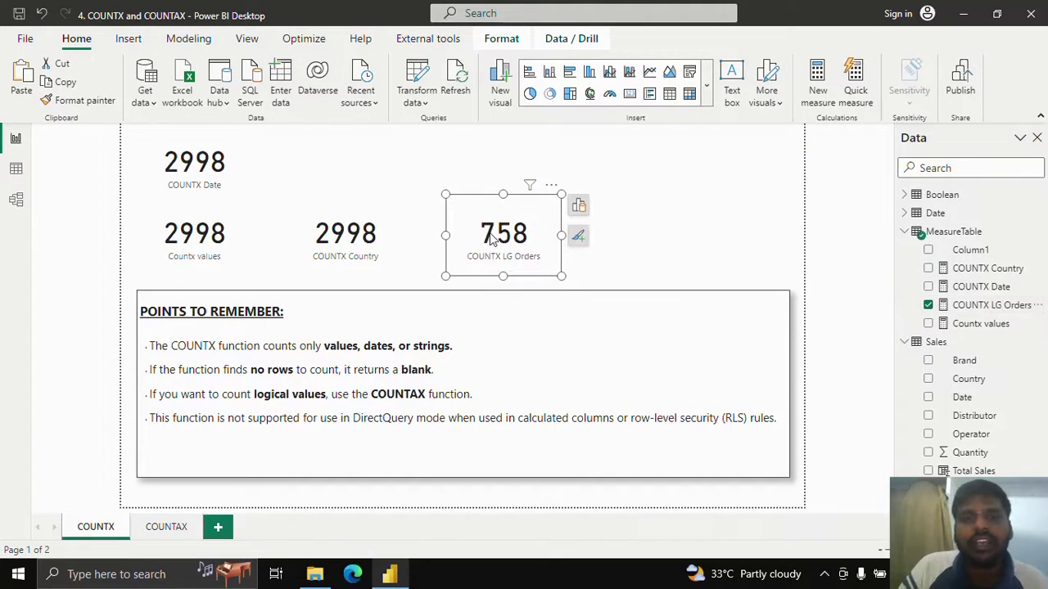
click(15, 172)
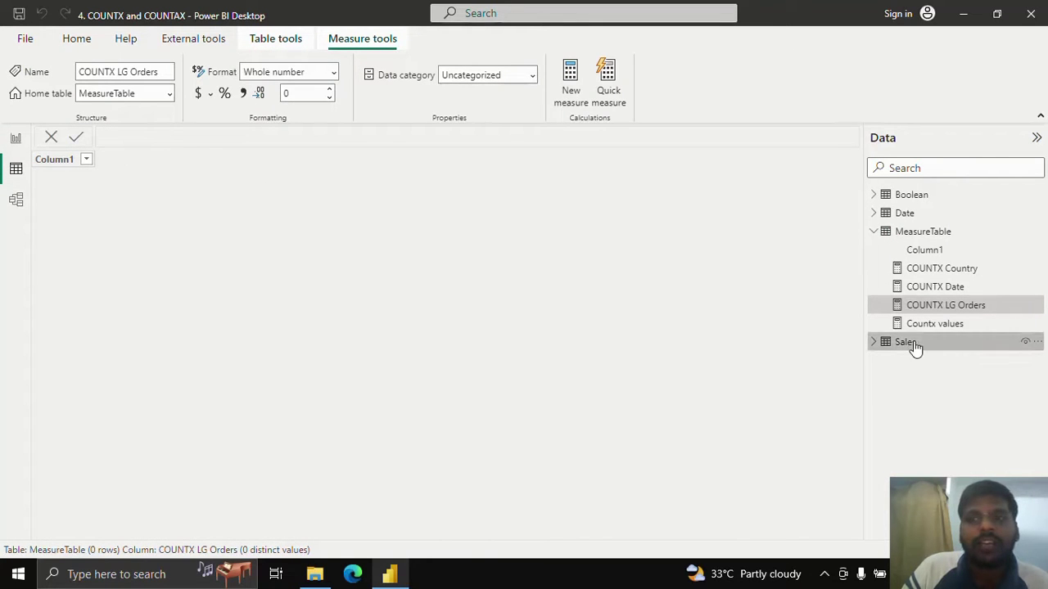
Filter the Sales table's Brand column to LG only to confirm the 758 rows.
click(914, 347)
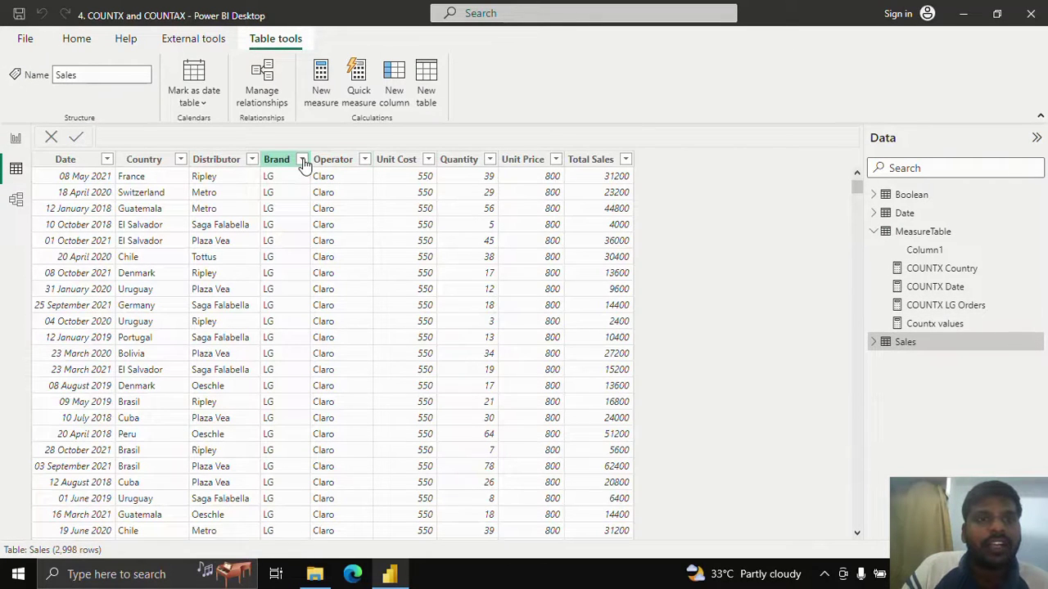
click(301, 160)
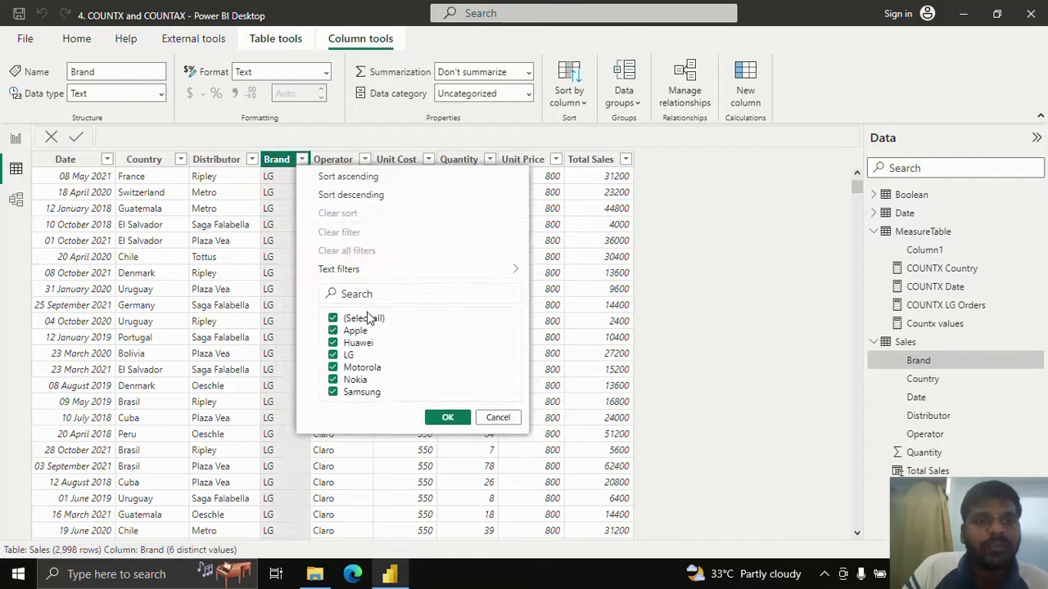
click(359, 318)
click(349, 356)
click(447, 417)
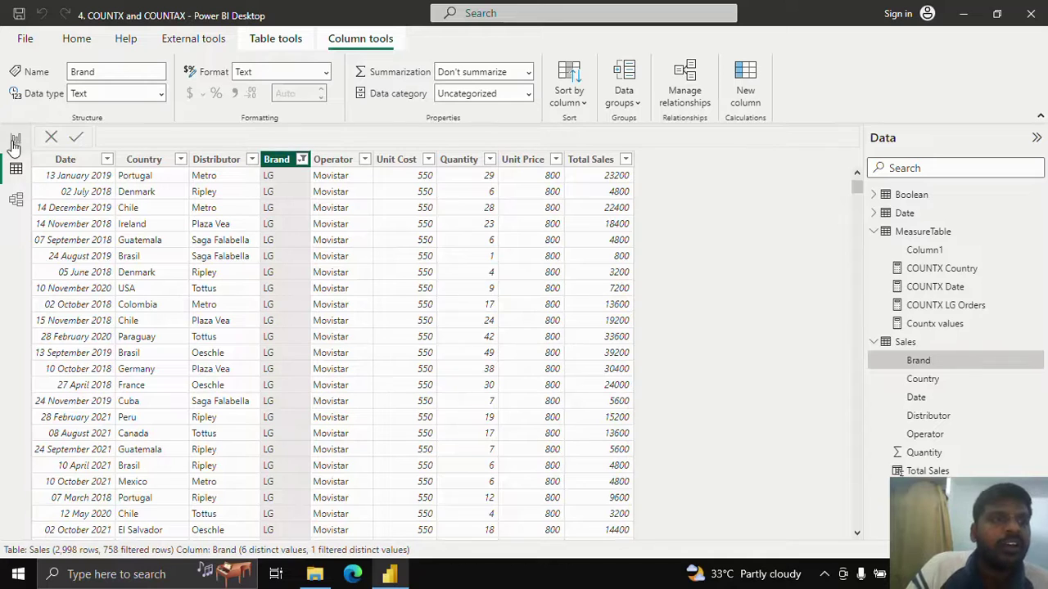
Clear the Brand filter and go back to the COUNTX report page.
click(302, 160)
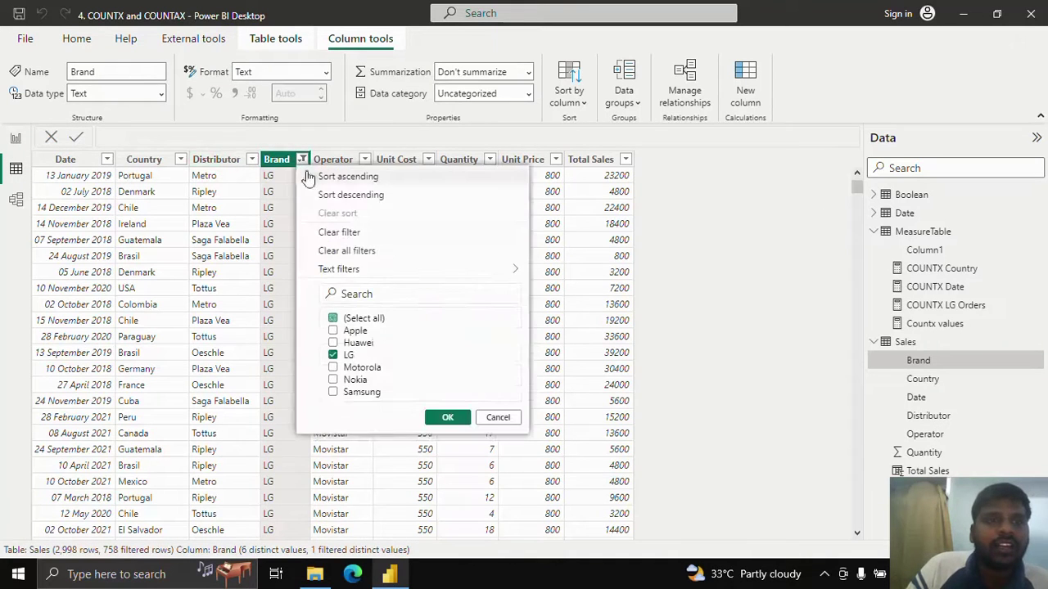
click(362, 251)
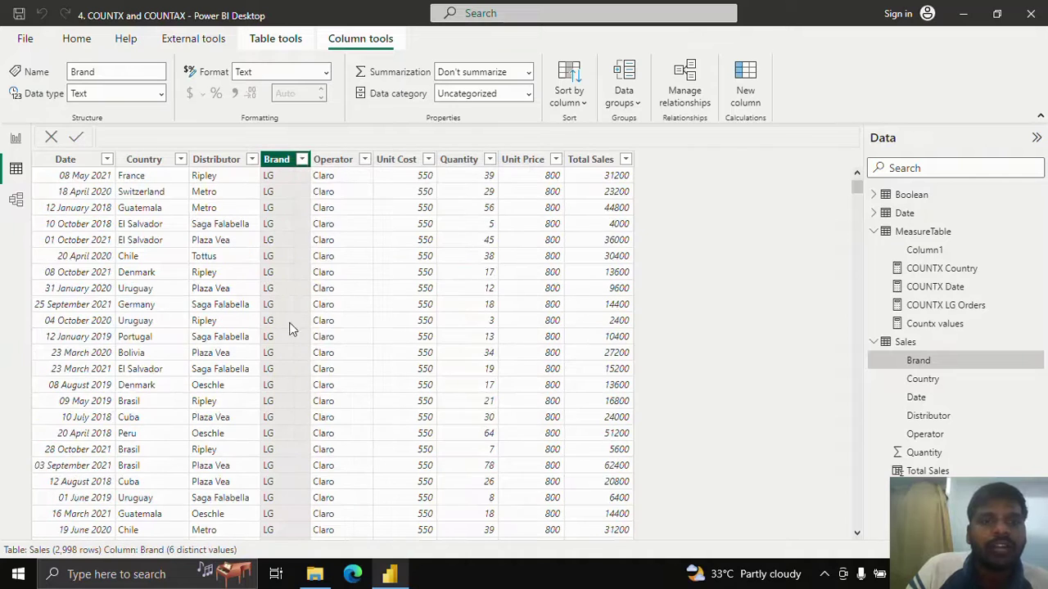
click(16, 137)
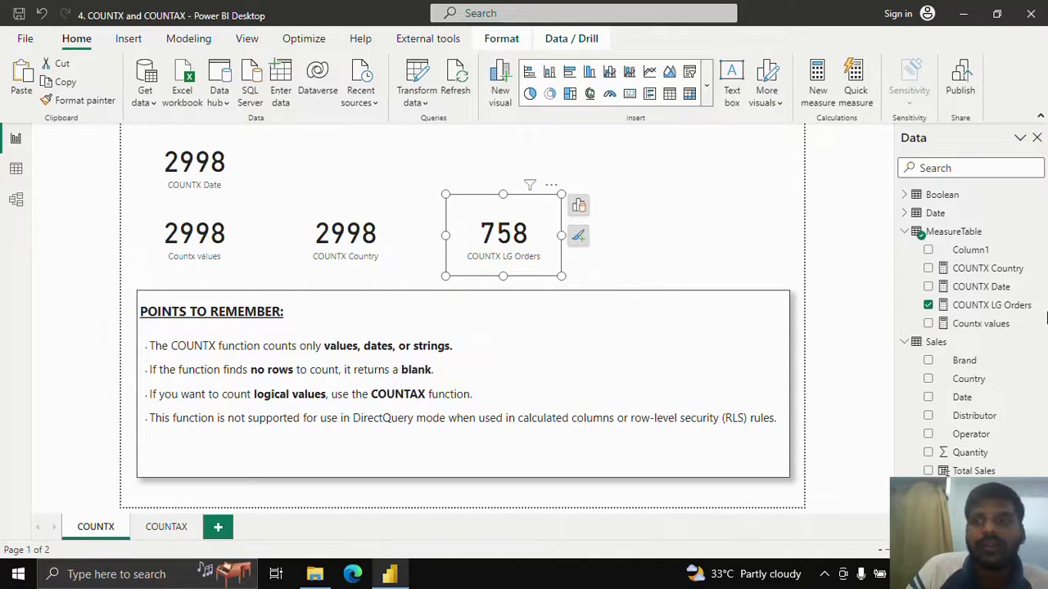
Start a new MeasureTable measure named COUNTX LG Orders by Claro with a COUNTX( call.
click(1040, 234)
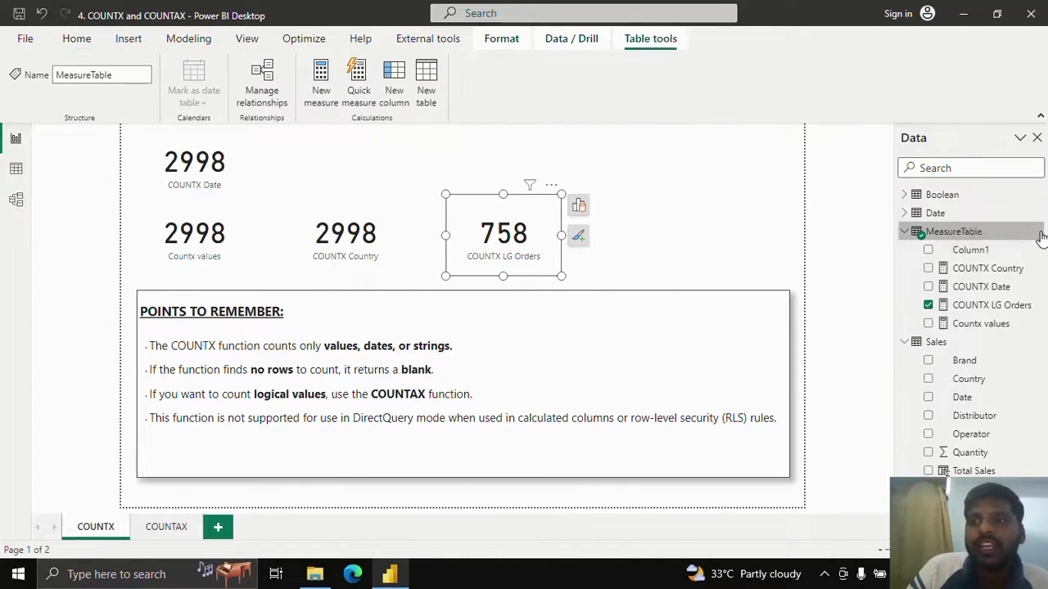
click(1038, 233)
key(Escape)
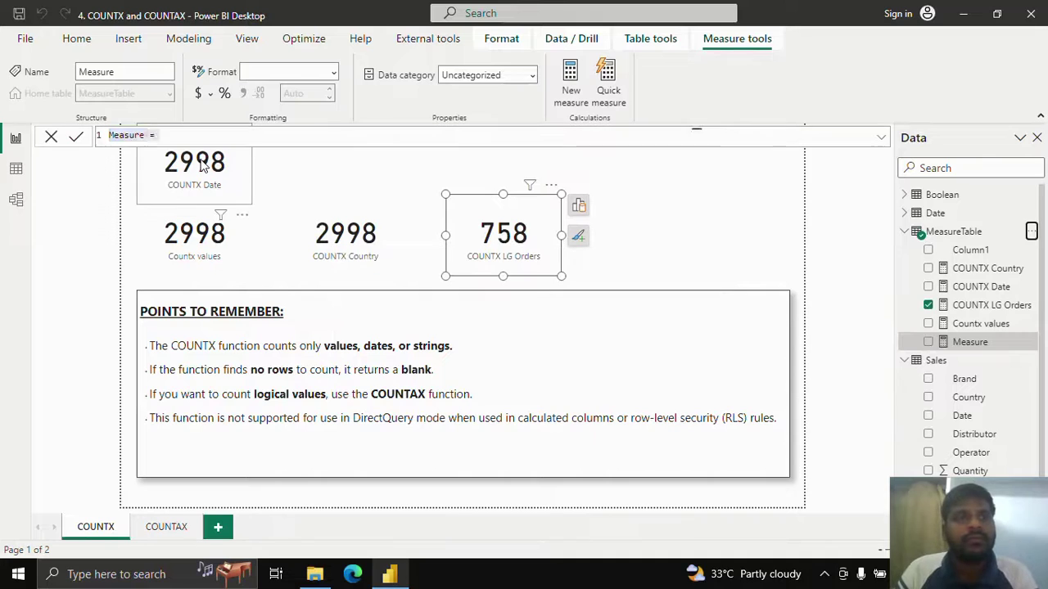
text(COUNTX LG Or)
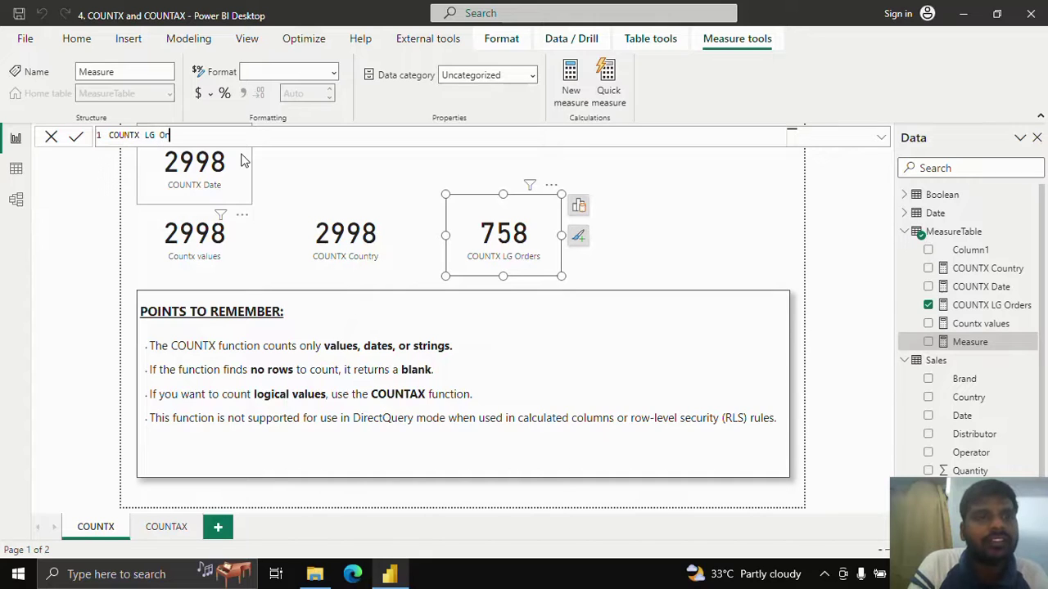
text(ders by )
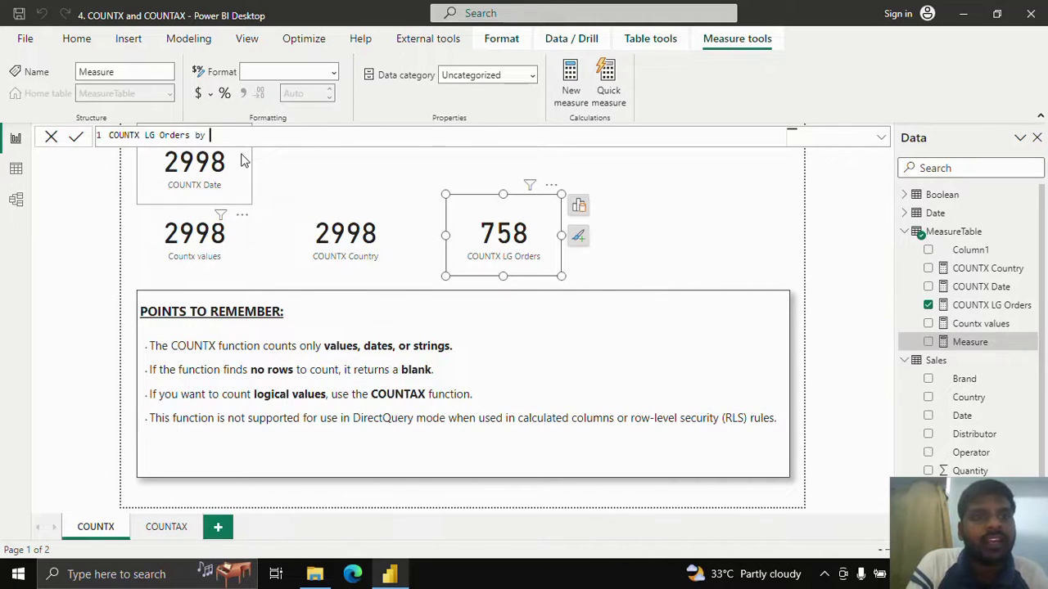
text(Claro)
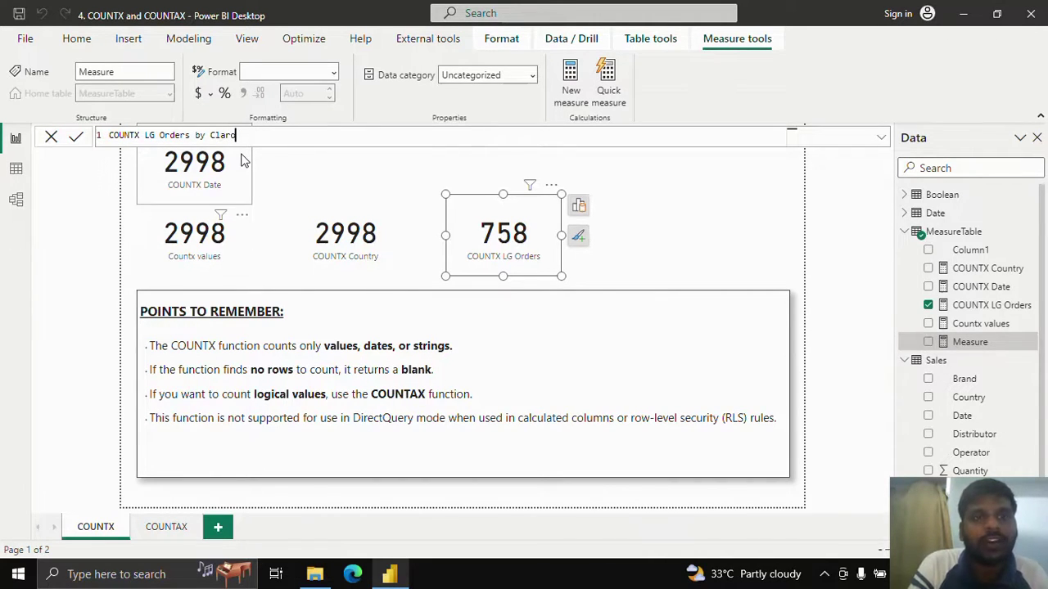
text( =)
key(shift+Return)
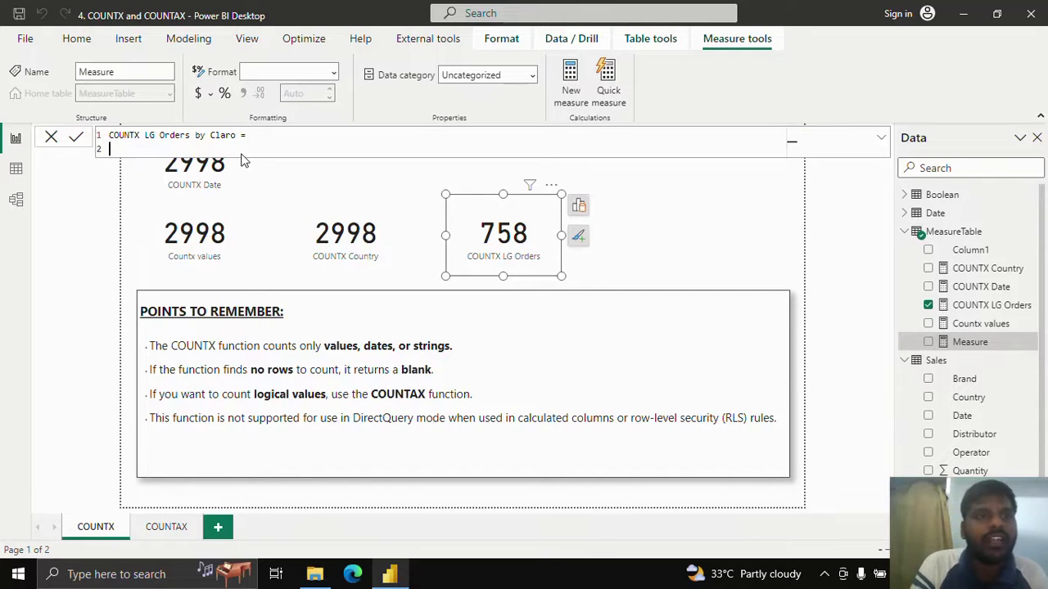
text(COUNT)
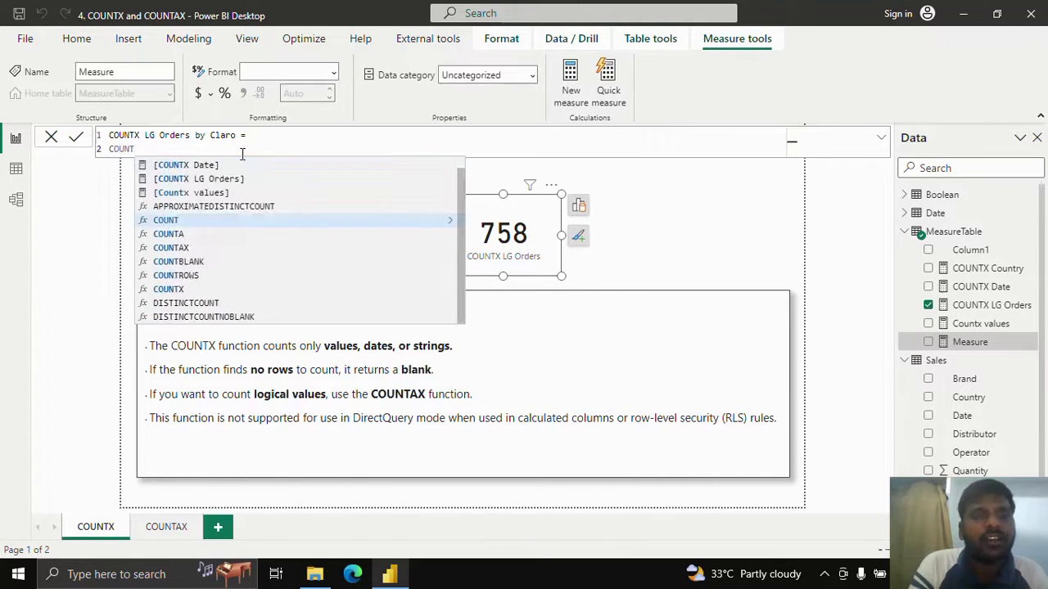
text(X()
key(shift+Return)
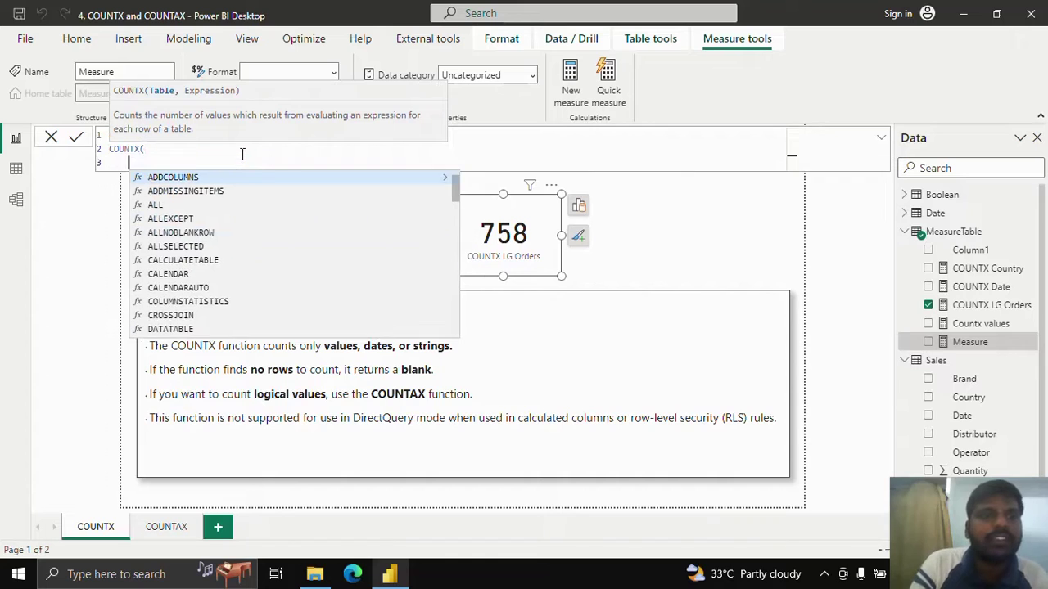
Add the argument FILTER(Sales, Sales[Brand] = "LG" && Sales[Operator] = "Claro").
text(S)
key(BackSpace)
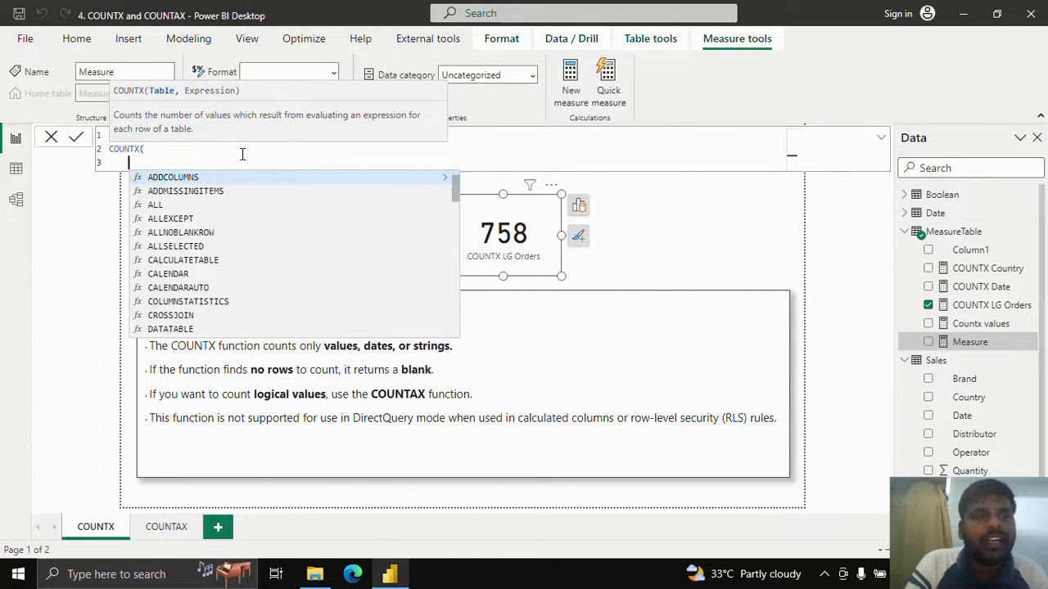
text(F)
click(242, 154)
key(BackSpace)
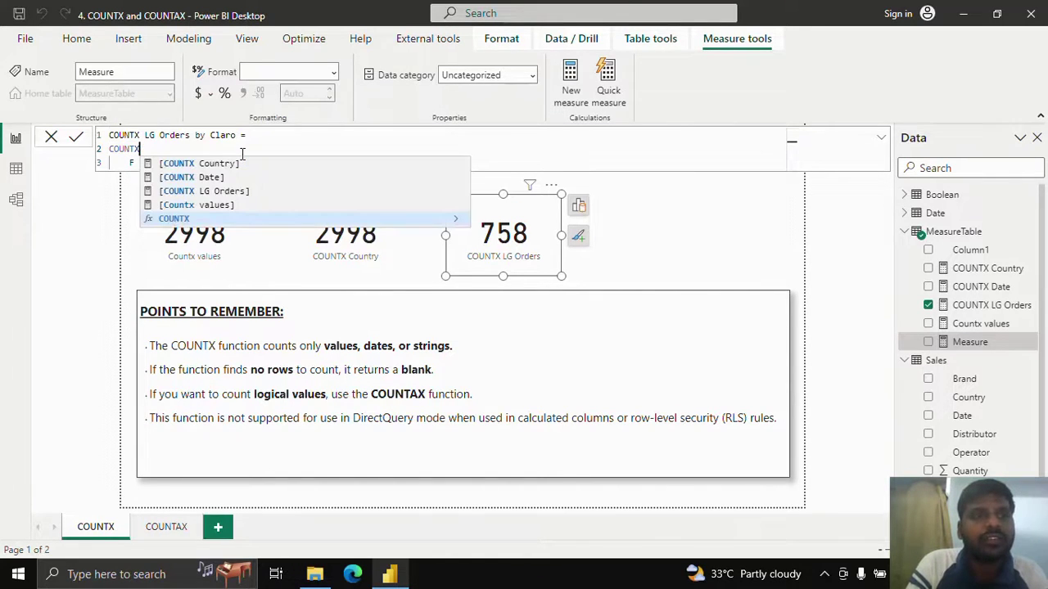
text(()
key(Down)
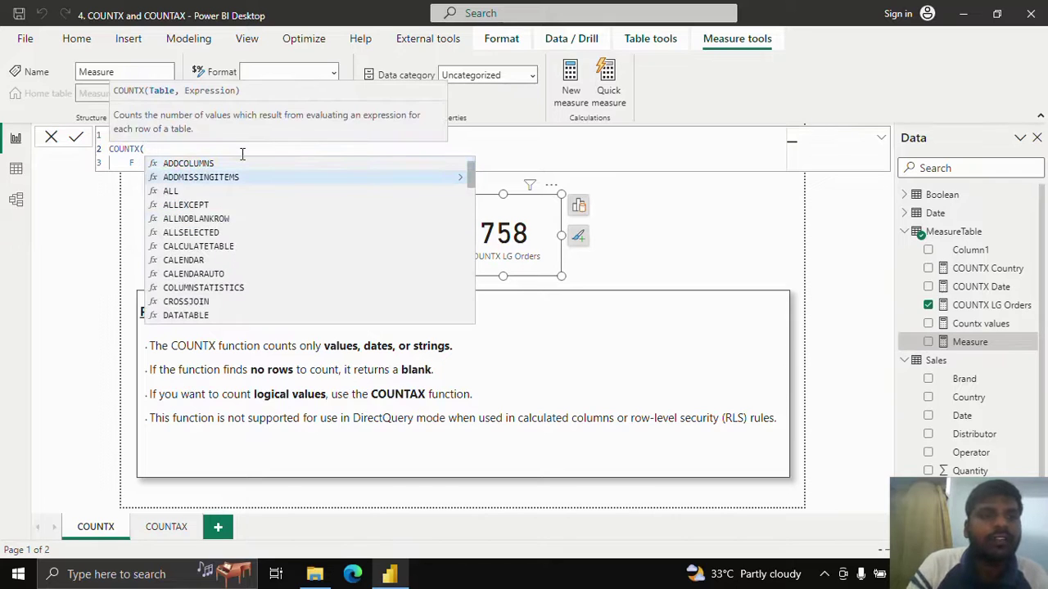
click(144, 160)
text(I)
key(Tab)
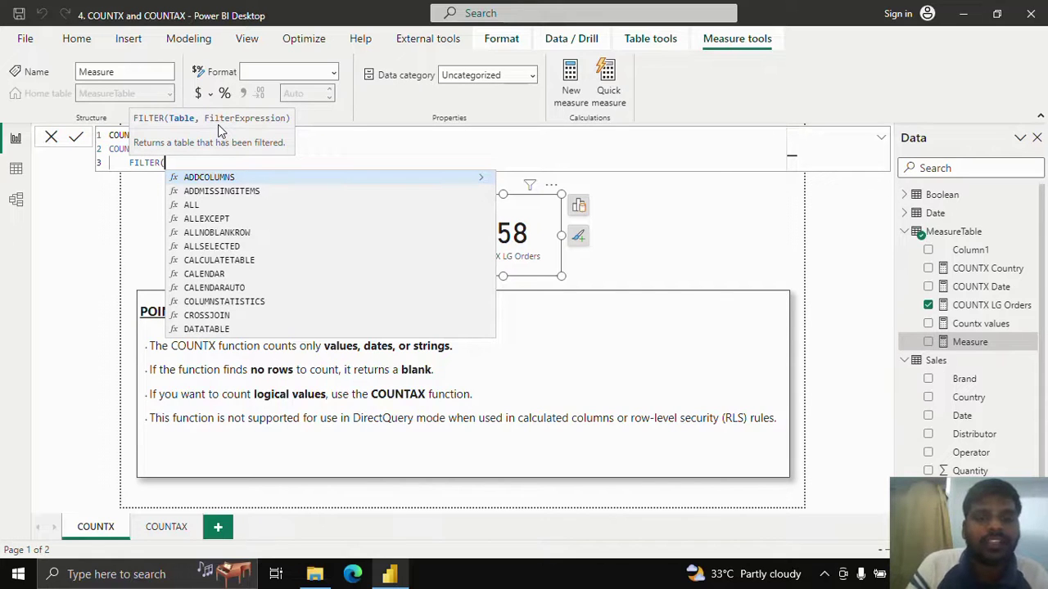
text(Sales,)
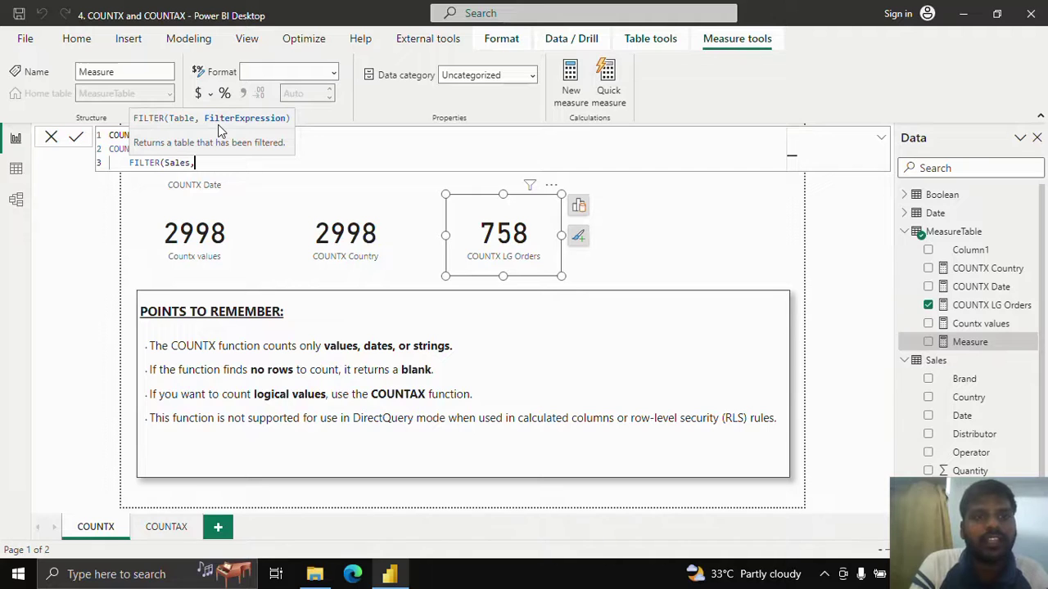
text(Sales[Brand])
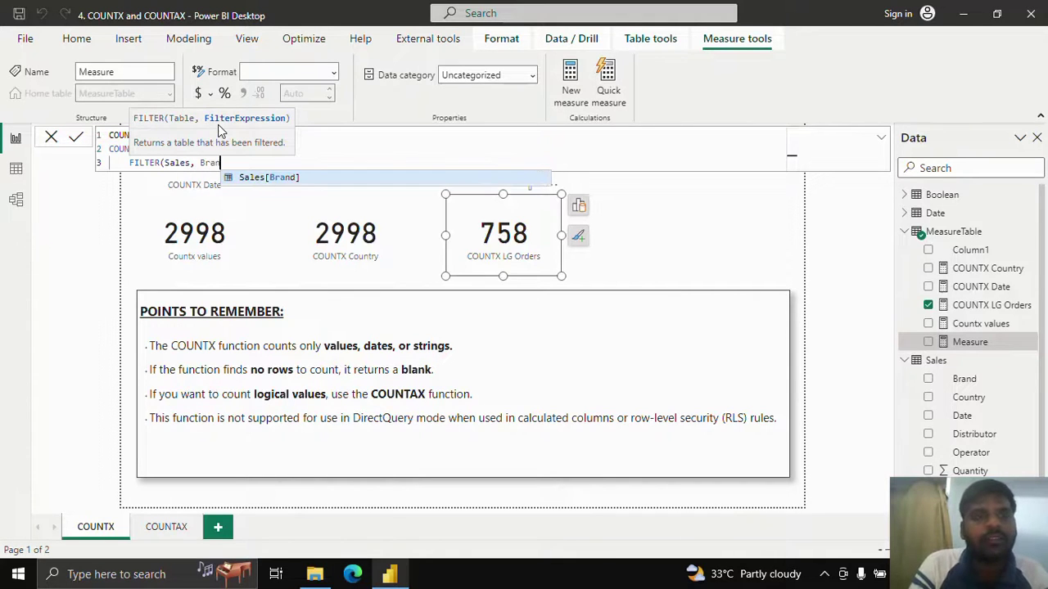
text( = )
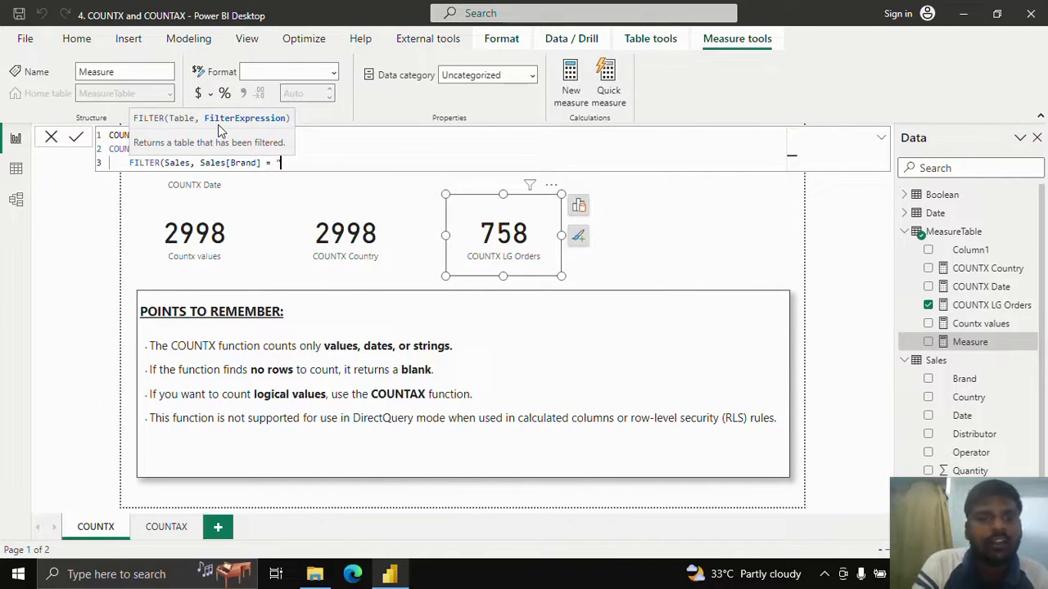
text("LG)
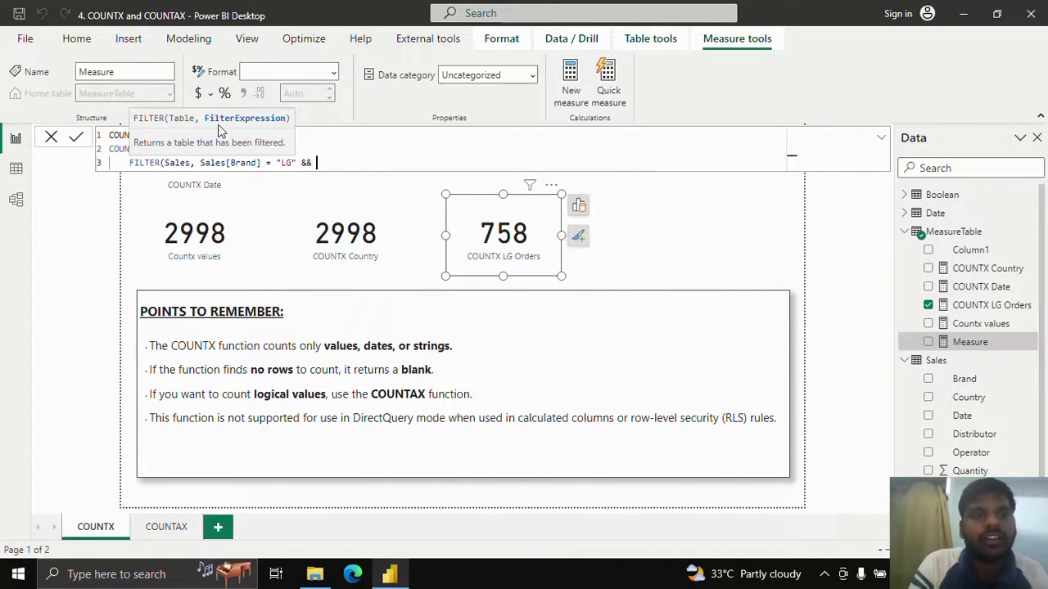
text(" && Sales[Operator] )
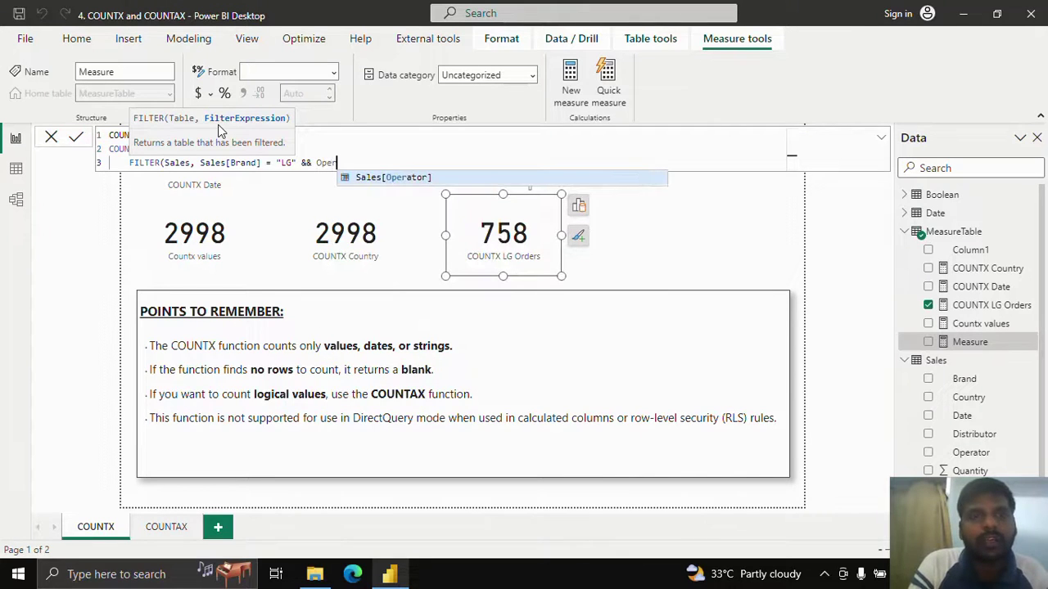
text(= "Claro)
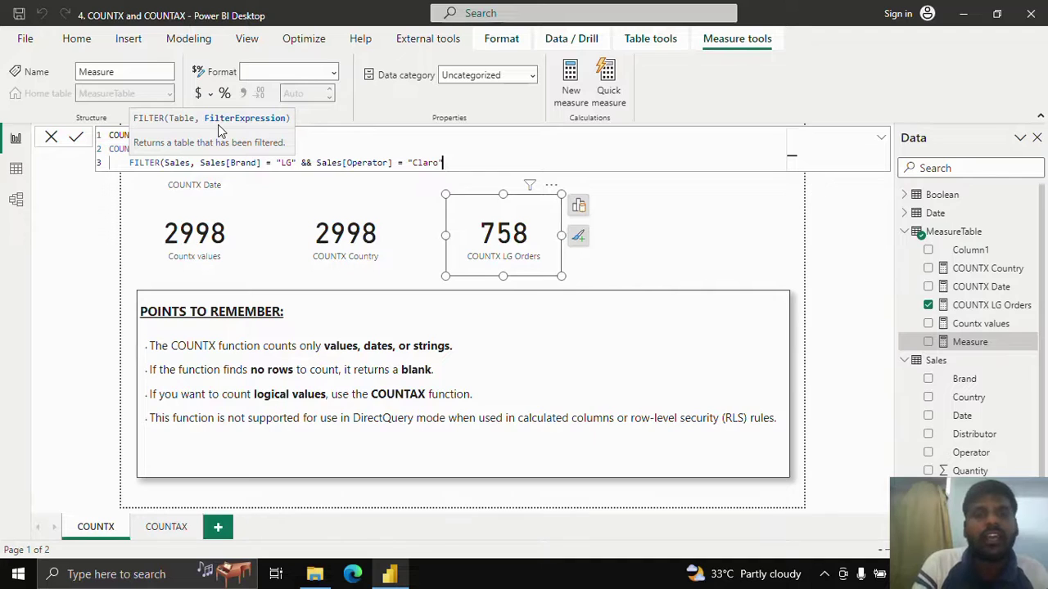
text("))
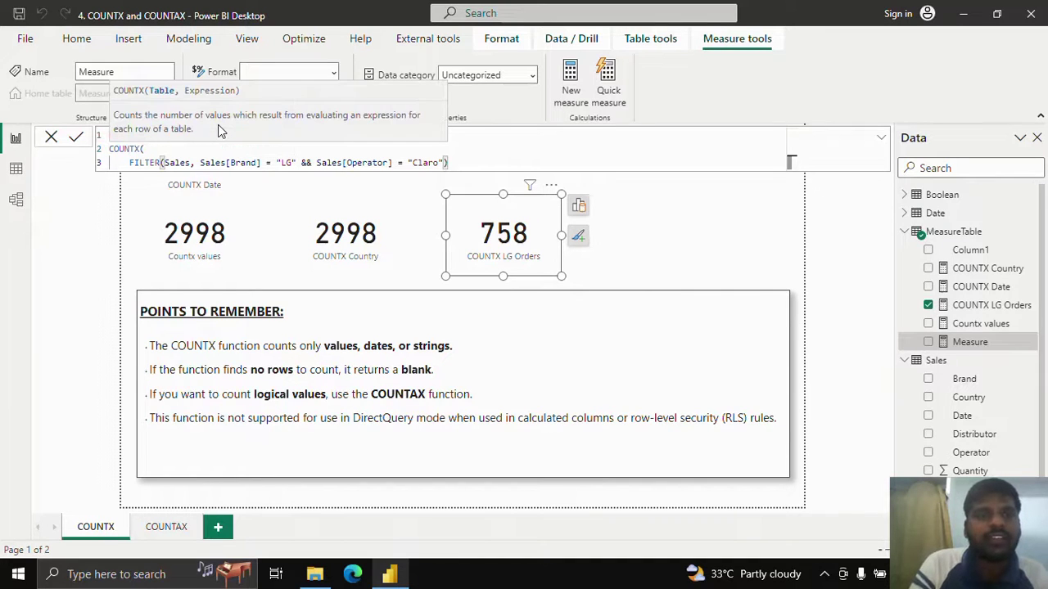
text(,)
Add Sales[Date] as the counted column on its own line.
key(shift+Return)
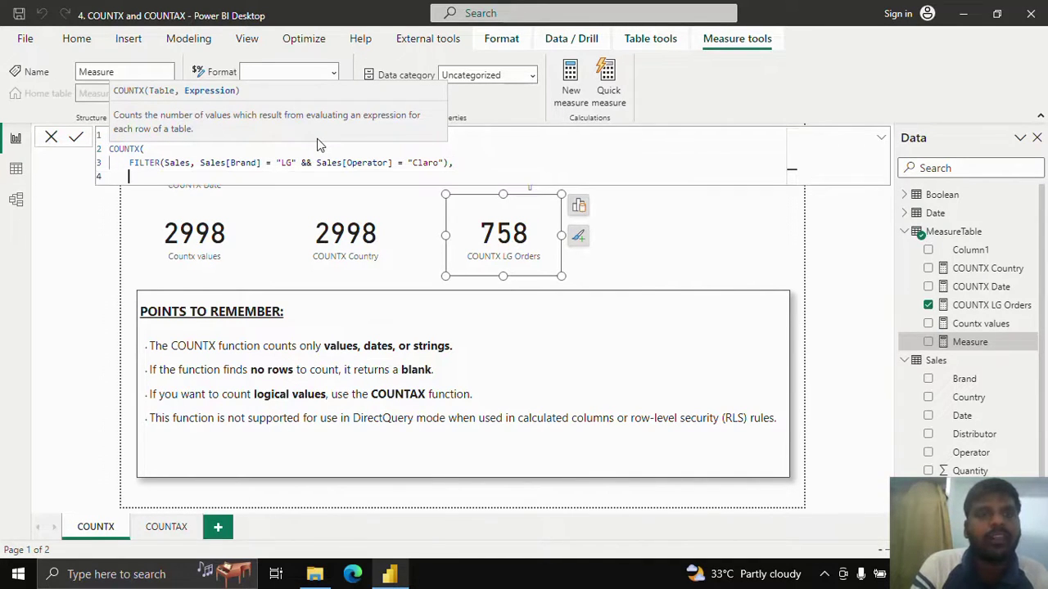
text(date)
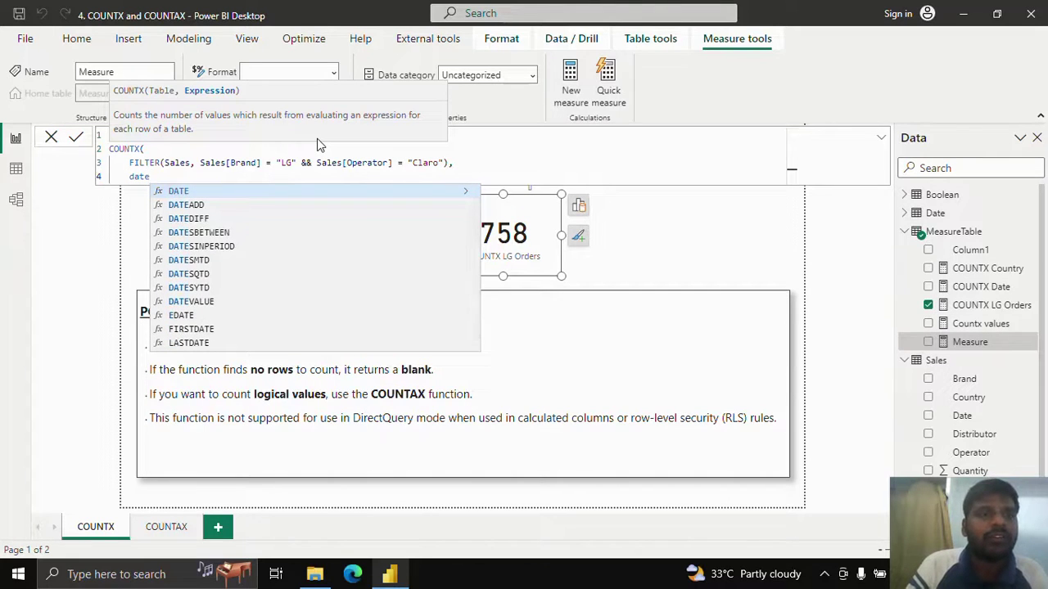
key(Up)
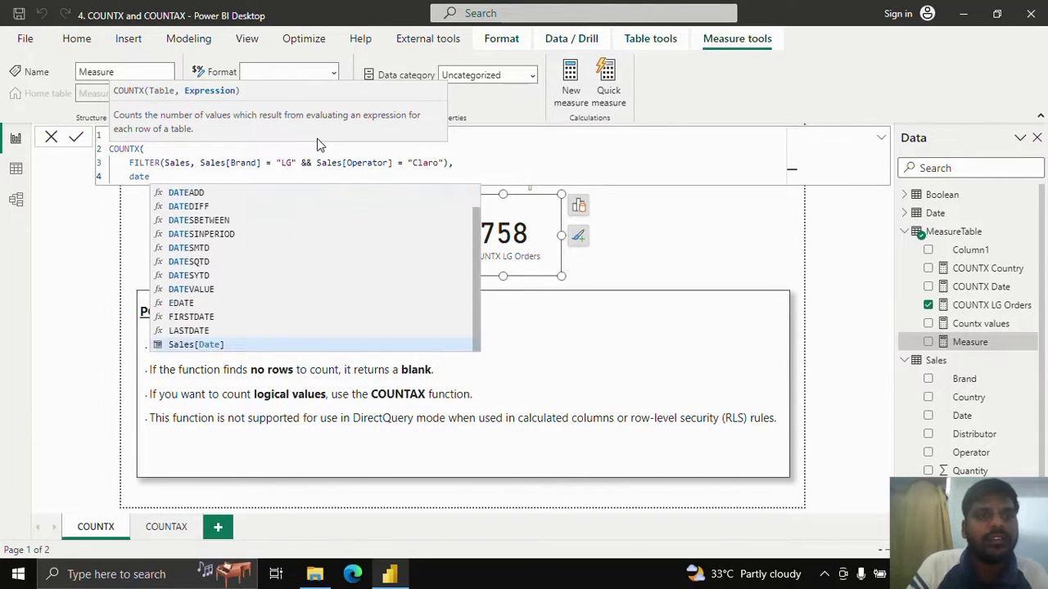
key(Tab)
key(shift+Return)
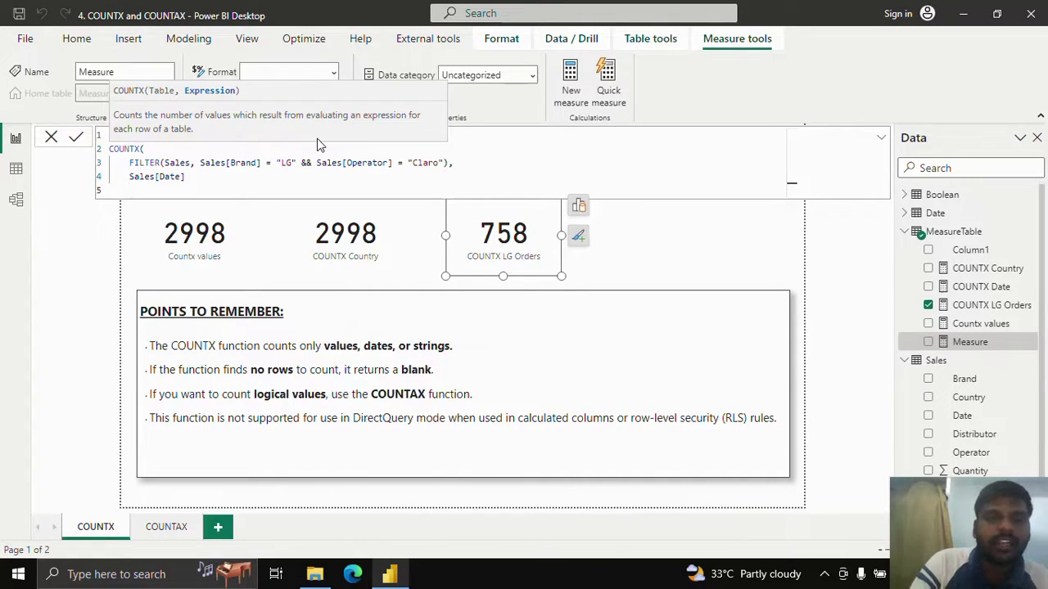
Close the formula, highlight the LG and Claro FILTER conditions, and commit the measure.
text())
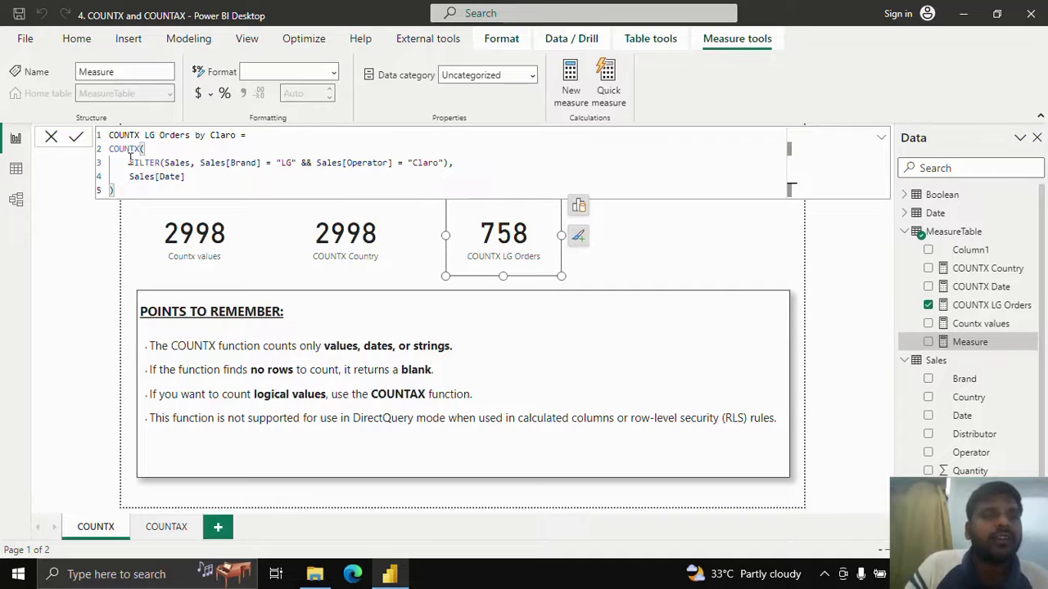
drag(128, 162, 486, 162)
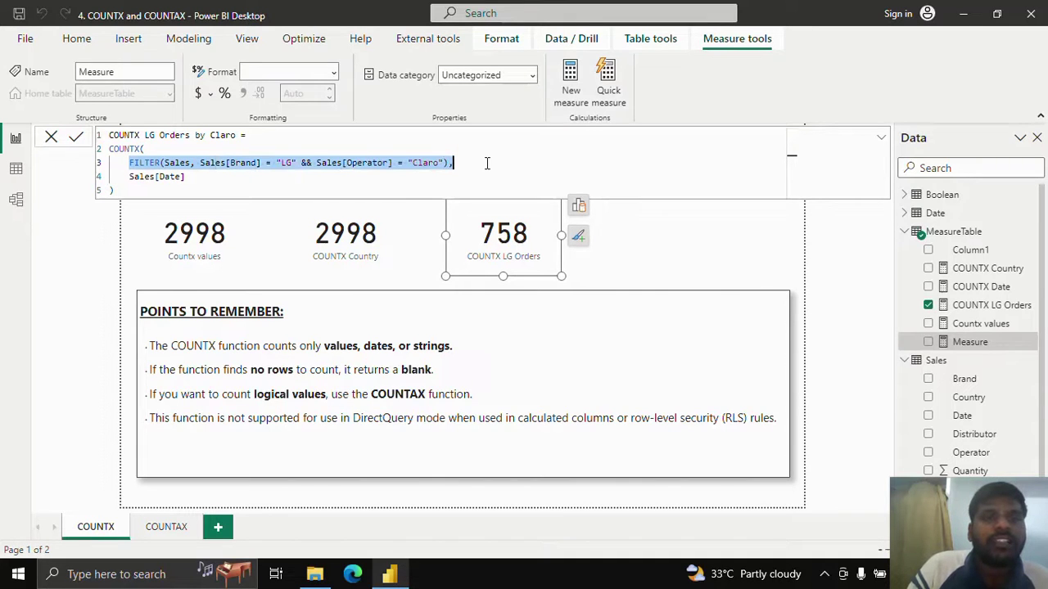
drag(206, 162, 443, 163)
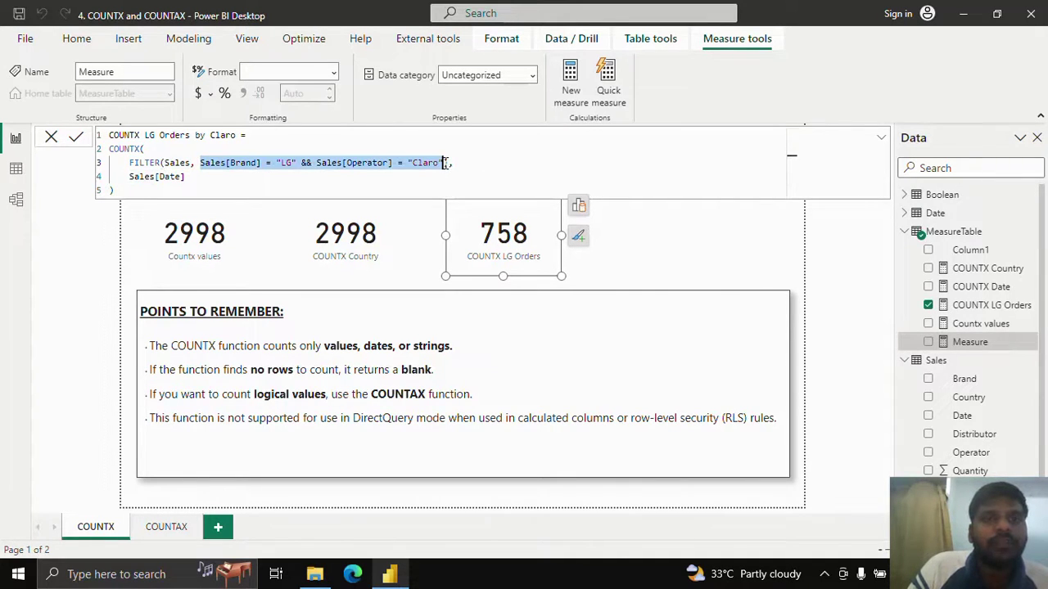
click(302, 163)
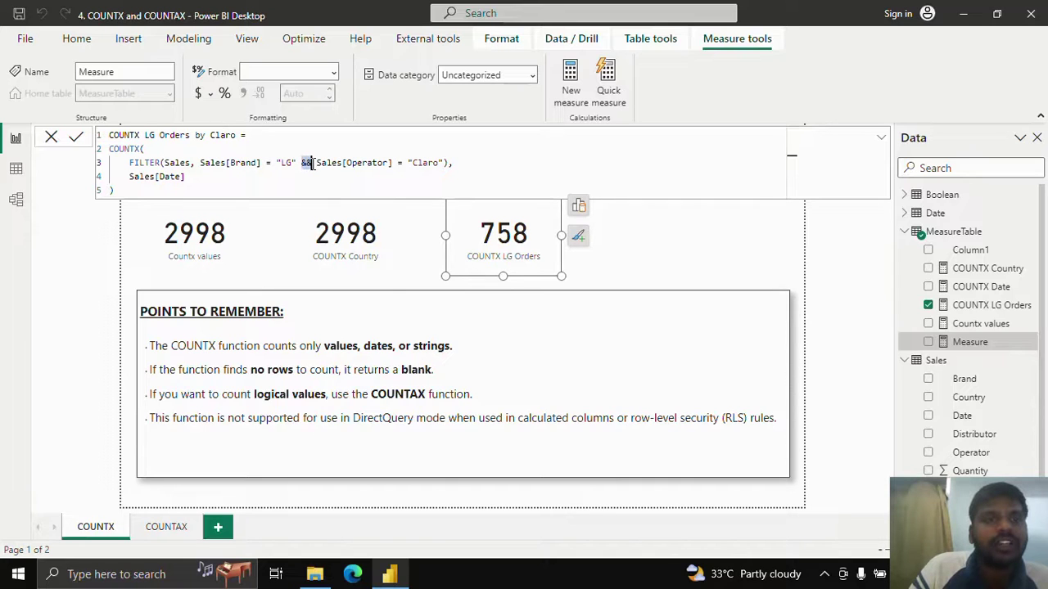
click(75, 140)
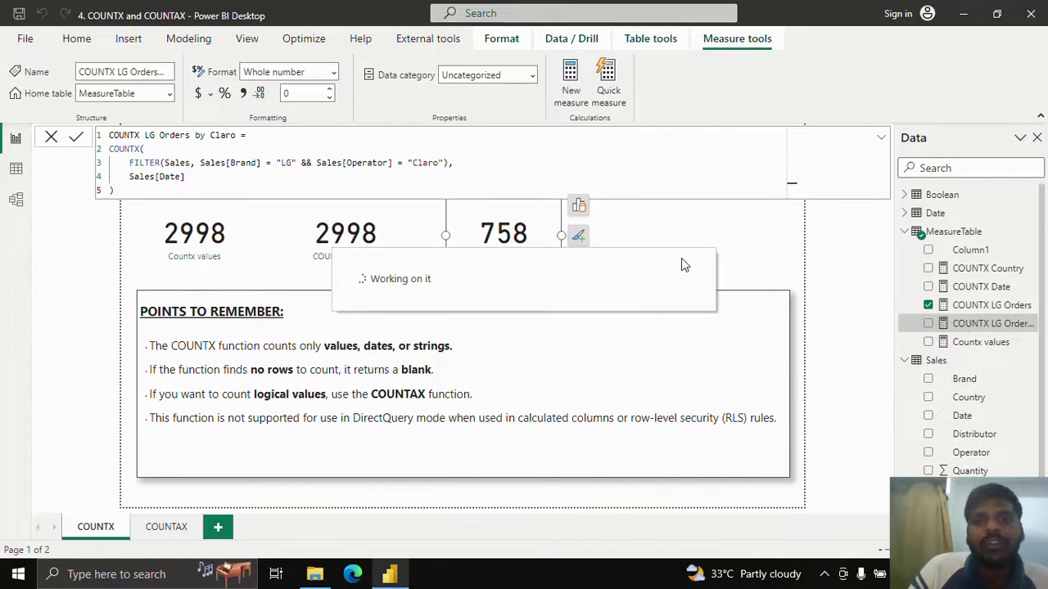
click(530, 240)
Duplicate the 758 card and switch the copy to COUNTX LG Orders by Claro (182).
key(ctrl+c)
key(ctrl+v)
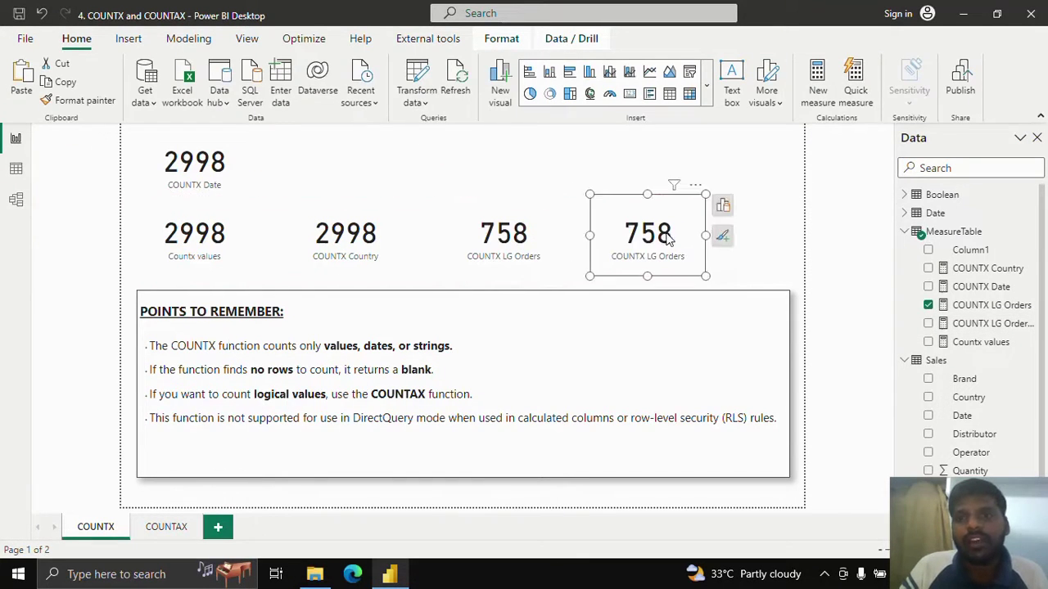
click(928, 305)
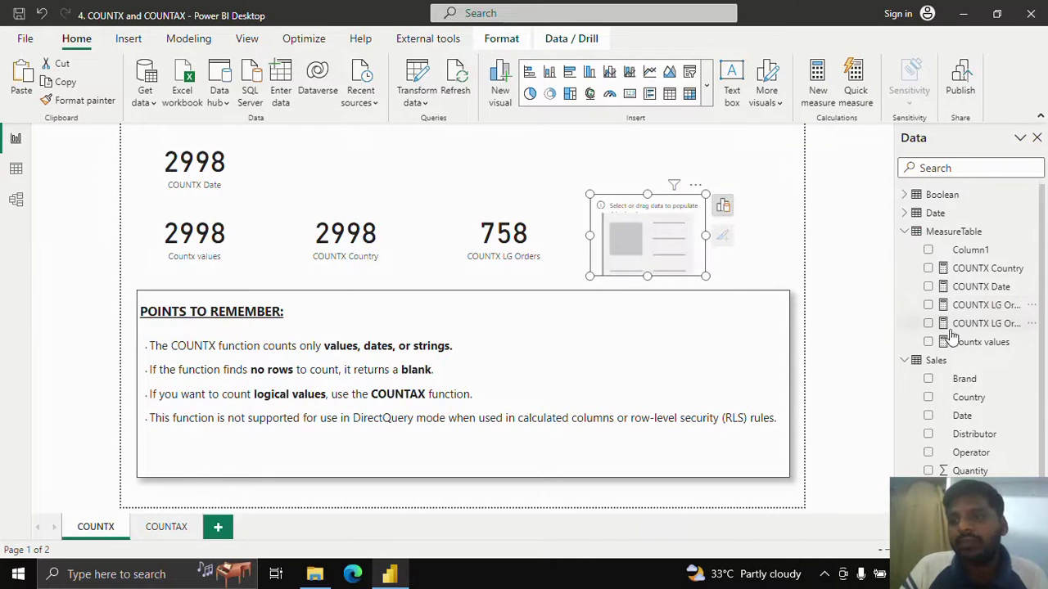
drag(894, 328, 859, 328)
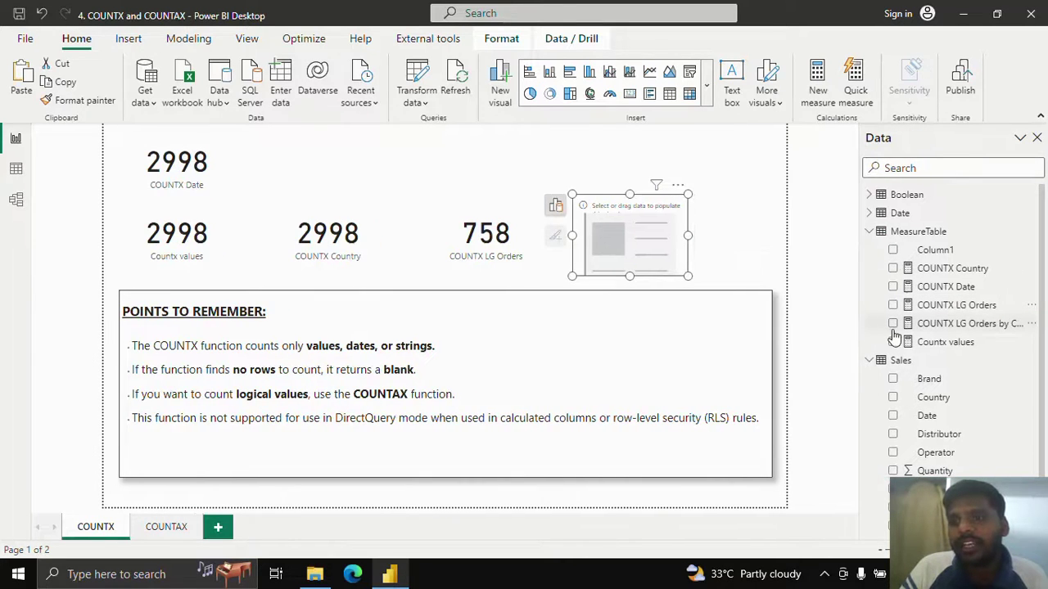
click(892, 323)
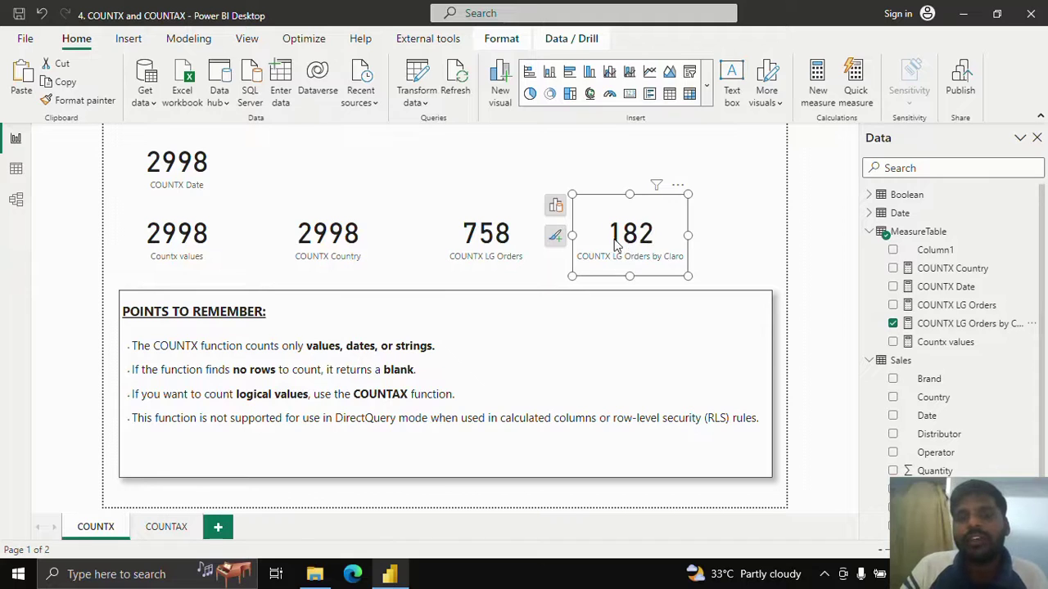
click(16, 170)
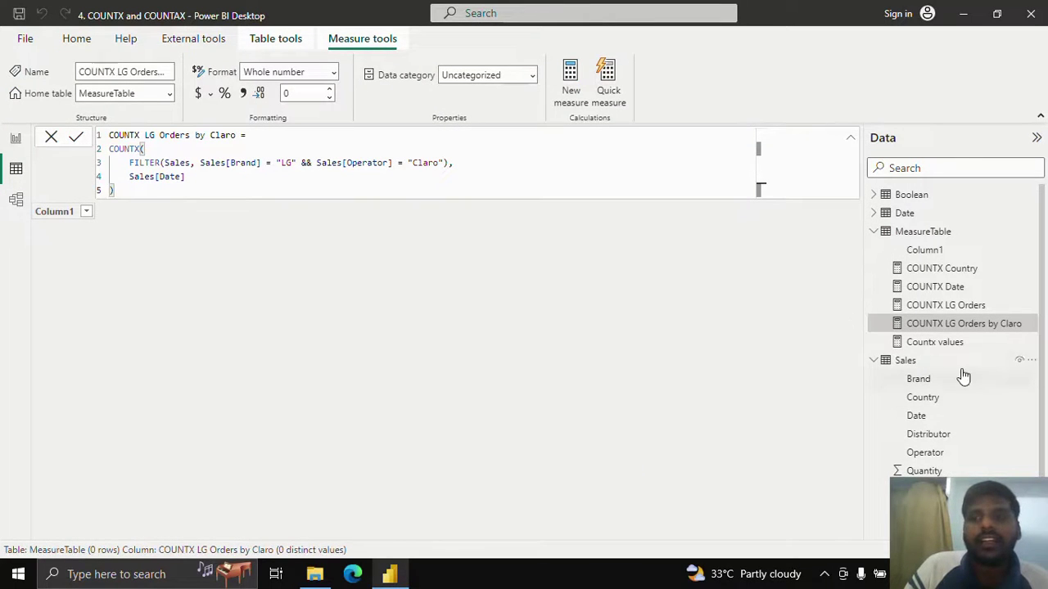
Filter the Sales table to Brand LG and Operator Claro.
click(910, 361)
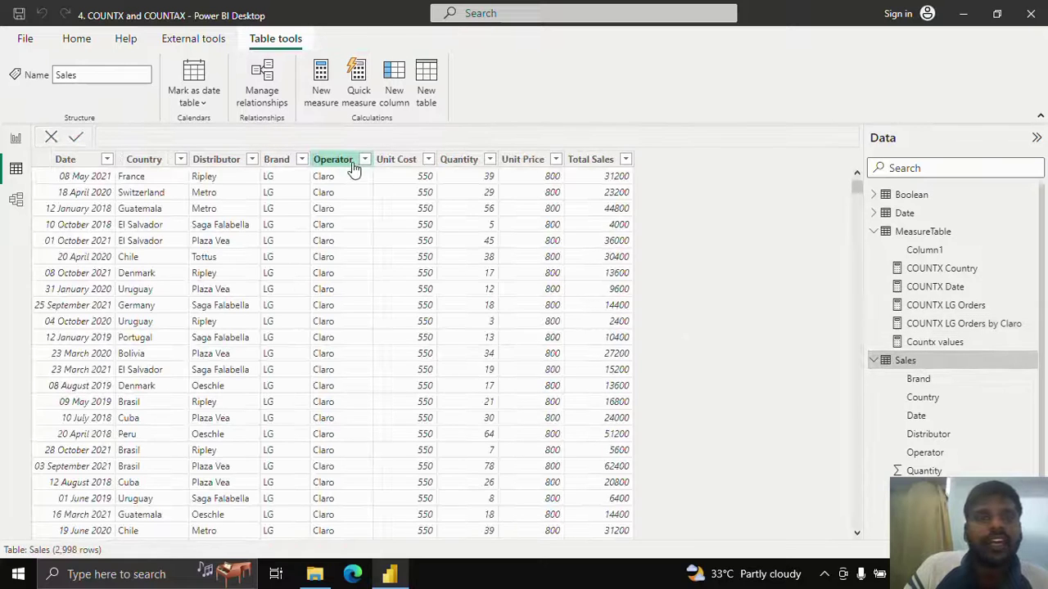
click(301, 162)
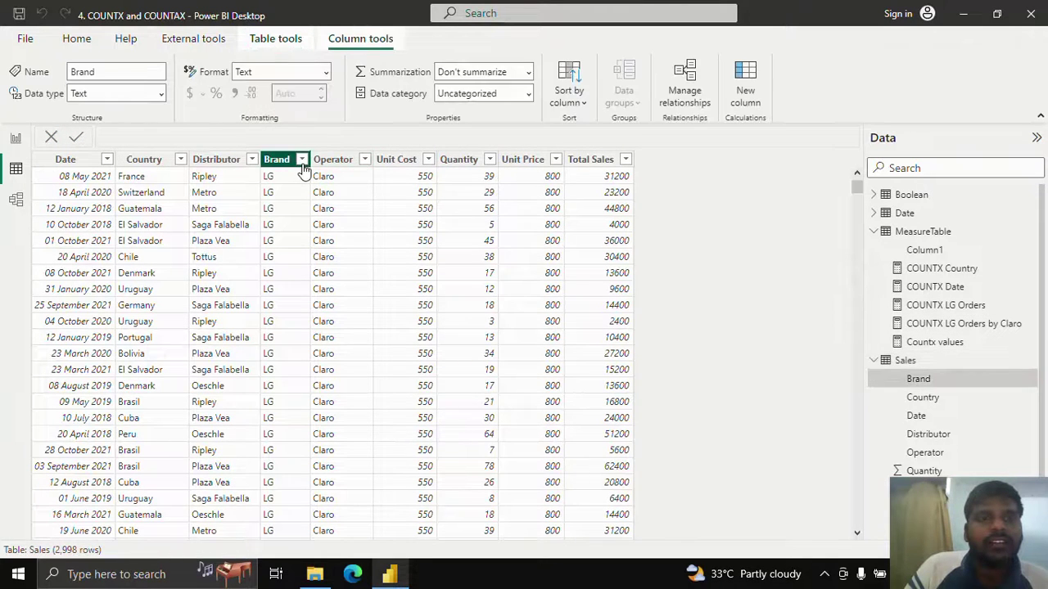
click(365, 319)
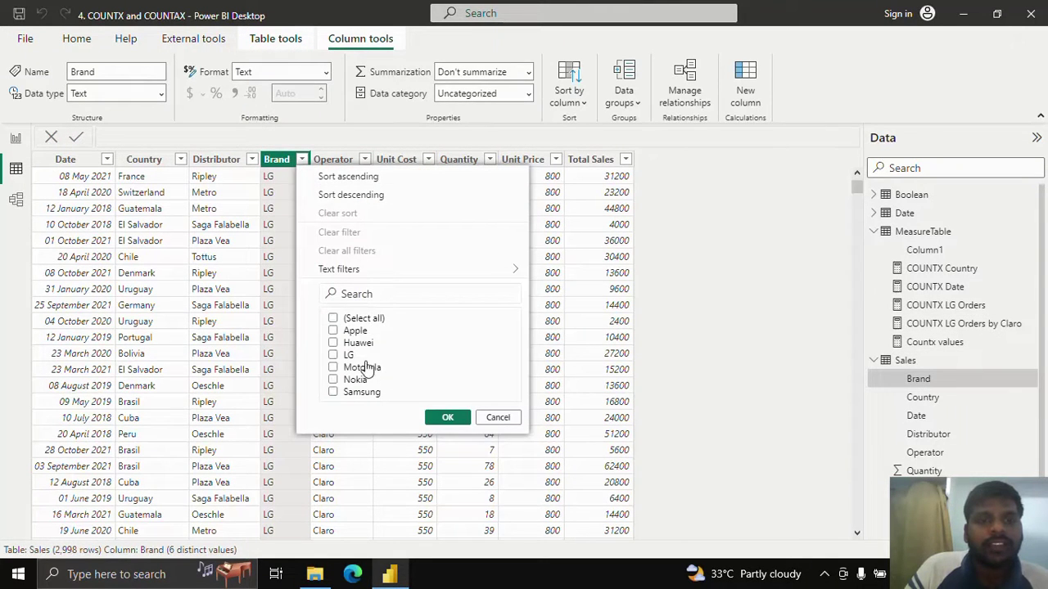
click(360, 355)
click(448, 418)
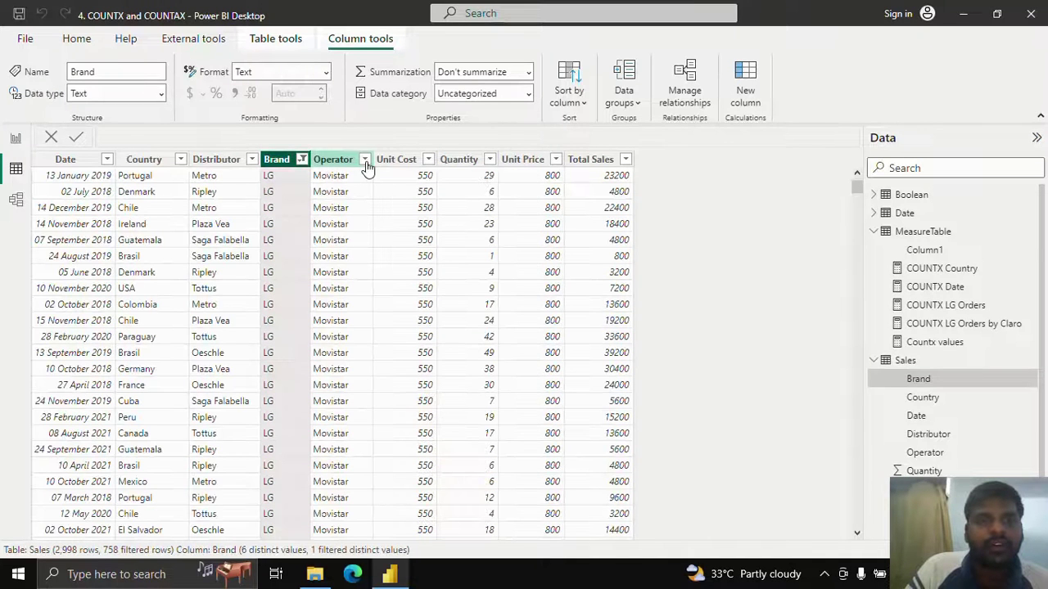
click(364, 161)
click(426, 319)
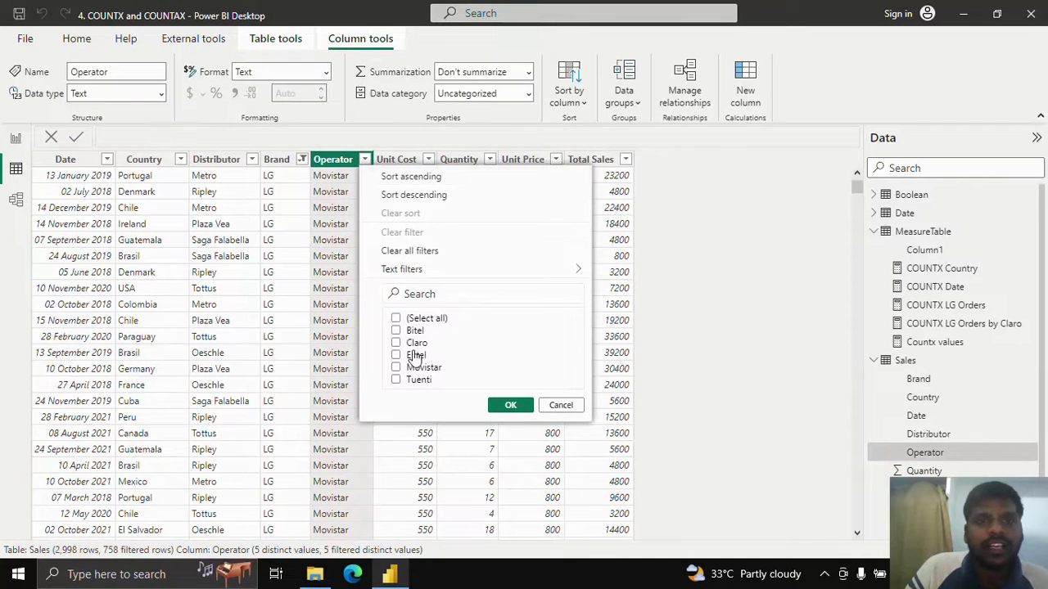
click(416, 343)
click(511, 406)
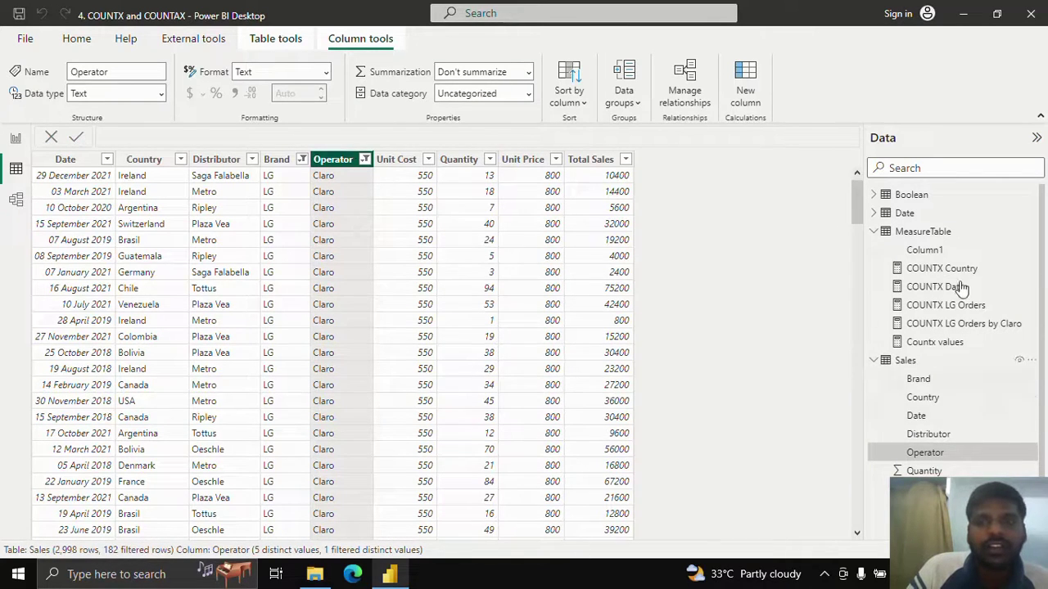
Check the 182 filtered rows, then clear all filters on Sales.
mouse_move(858, 201)
mouse_down()
mouse_move(867, 484)
mouse_move(858, 491)
mouse_move(855, 186)
mouse_up()
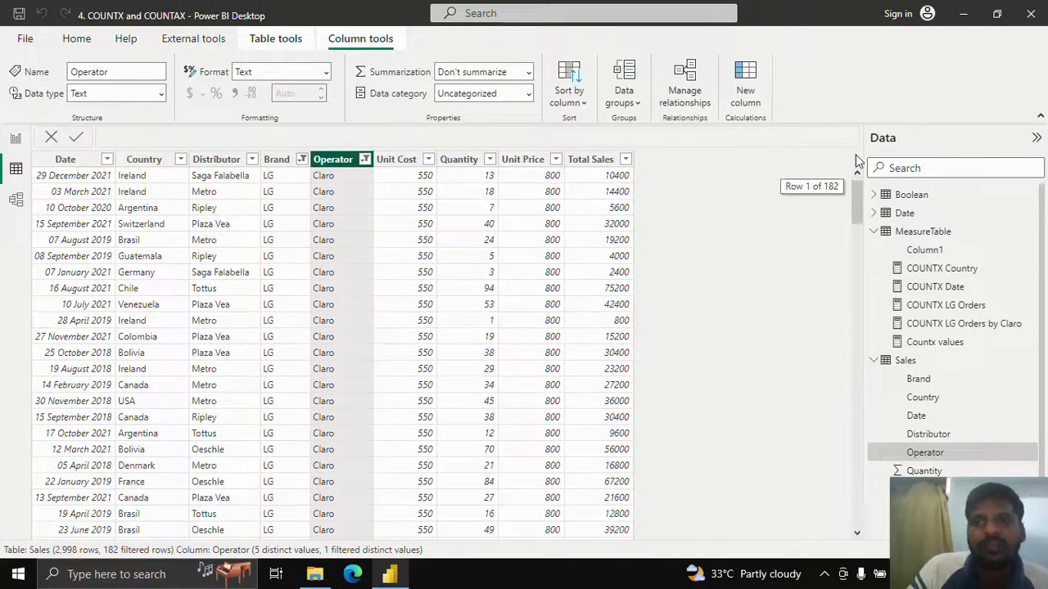
click(301, 160)
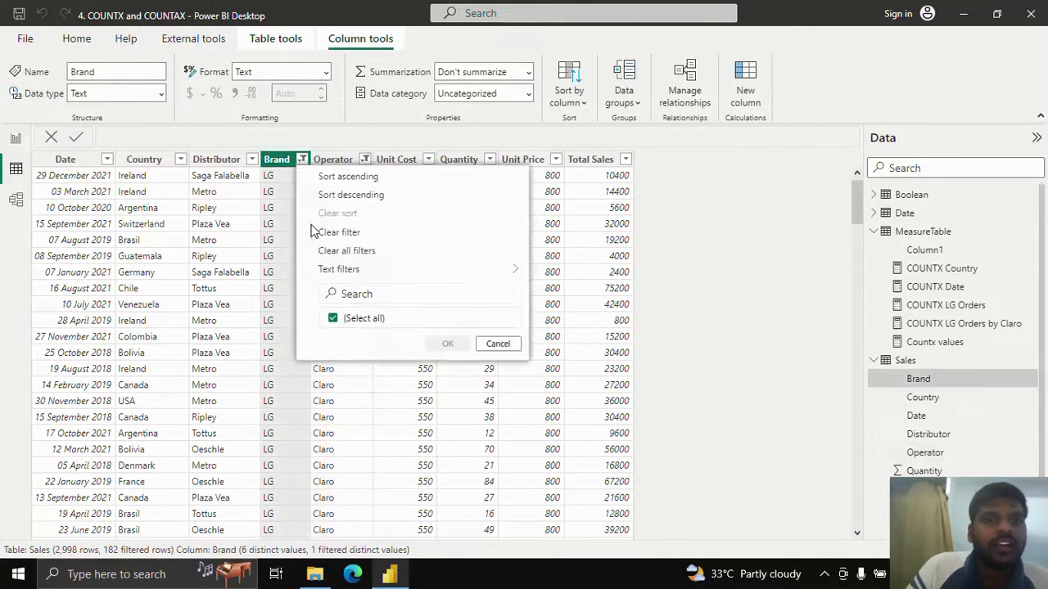
click(344, 252)
Drag the 182 and 758 cards up into the report's top row.
click(14, 145)
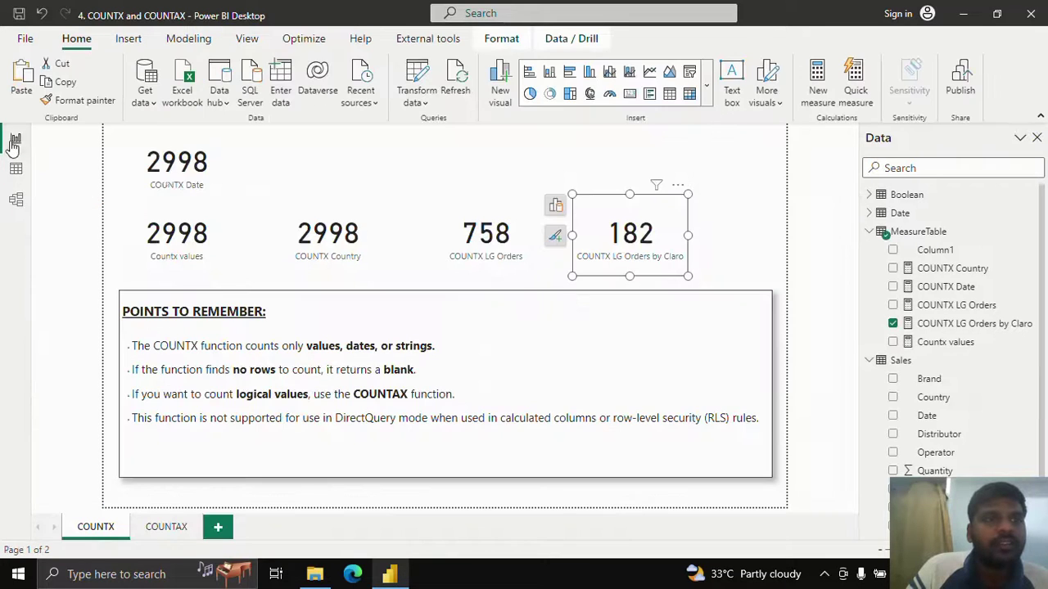
drag(647, 223, 358, 140)
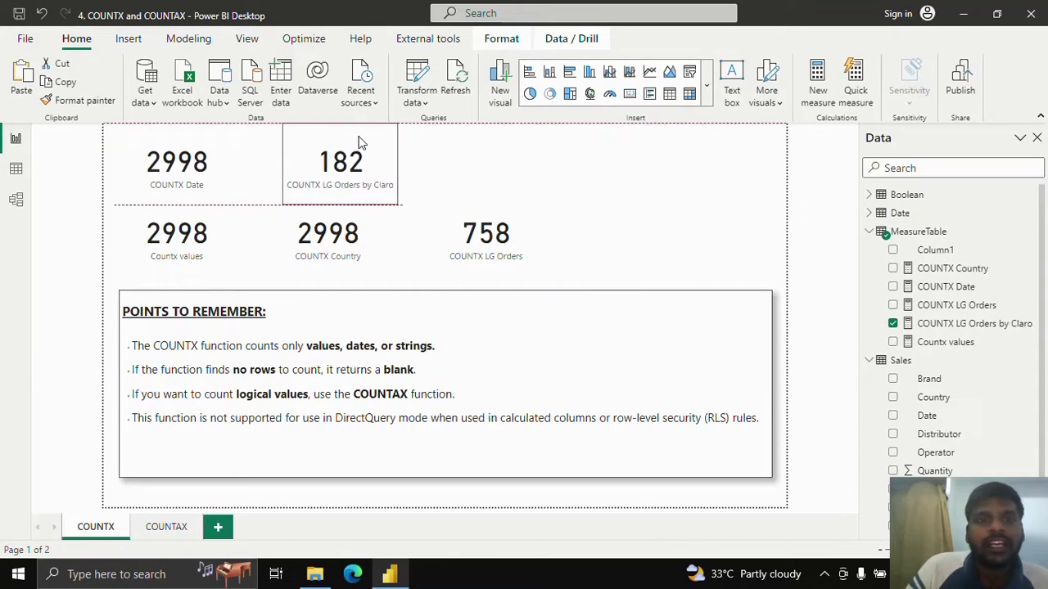
drag(485, 232, 477, 172)
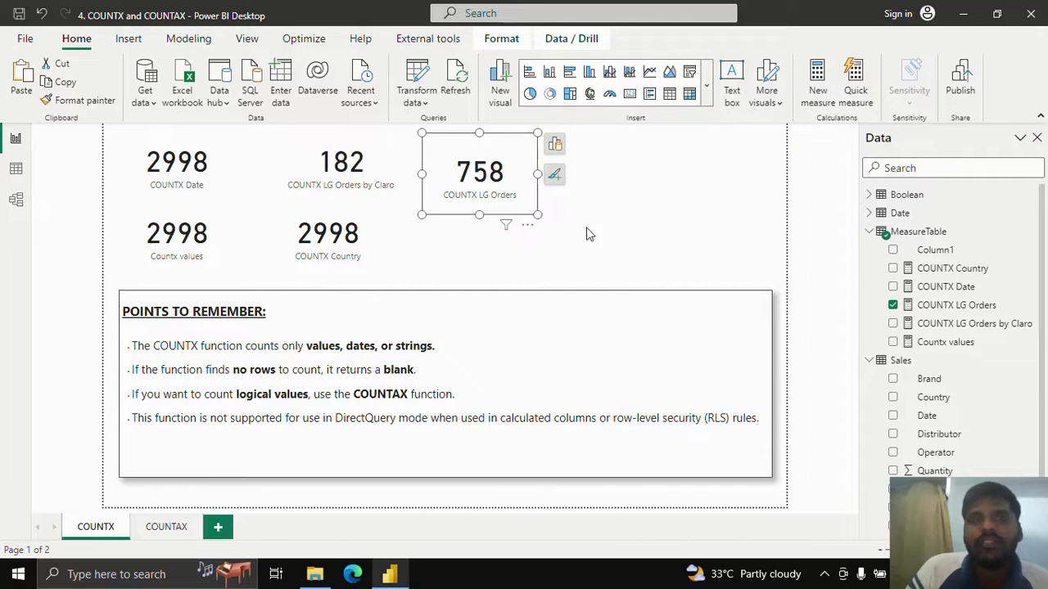
click(15, 168)
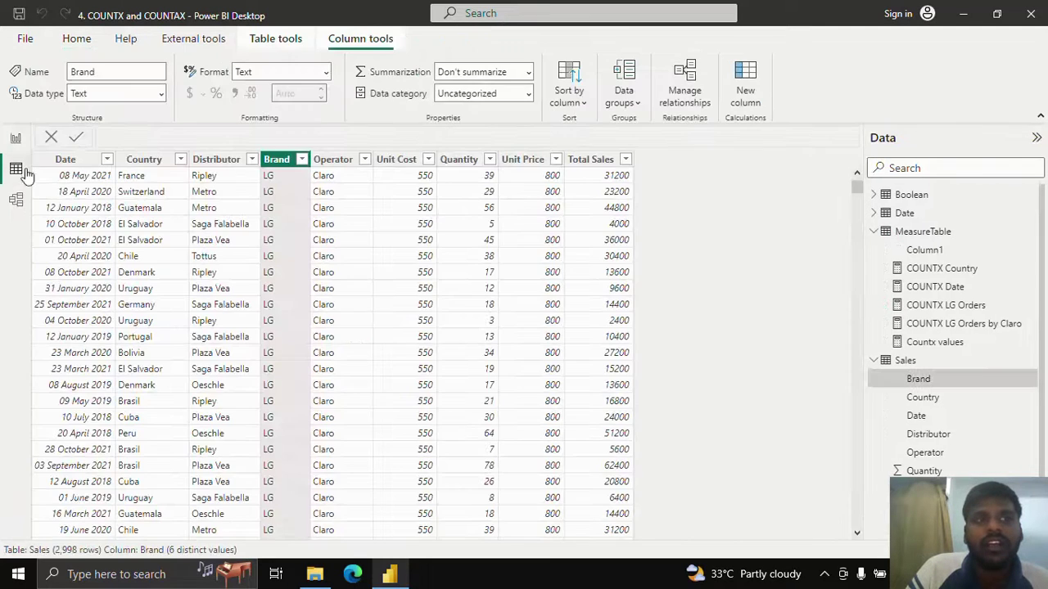
View the 8-row Boolean table's Check and Category values, then return to the report.
click(917, 195)
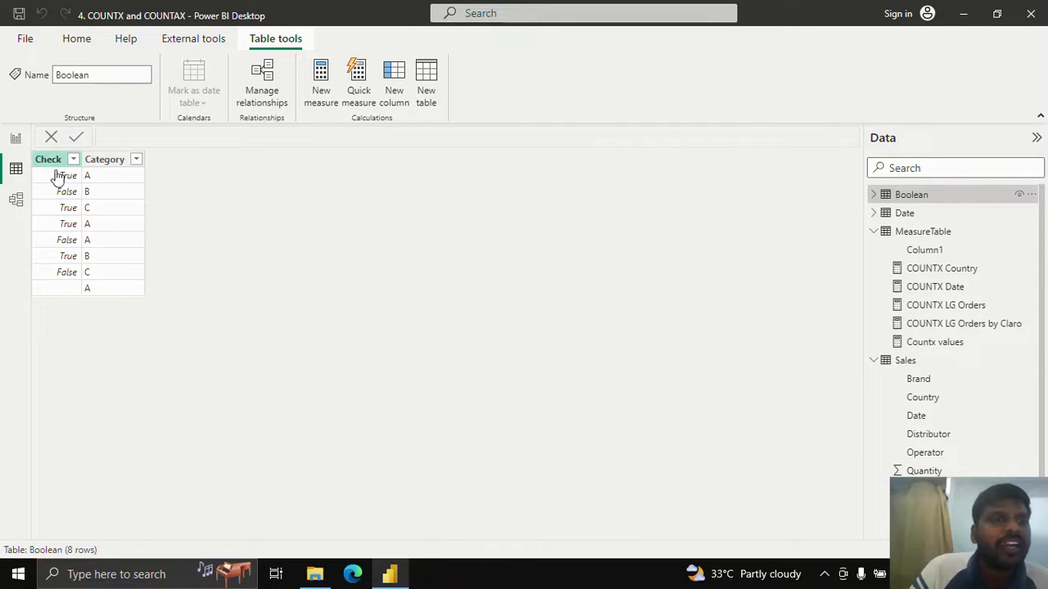
click(20, 139)
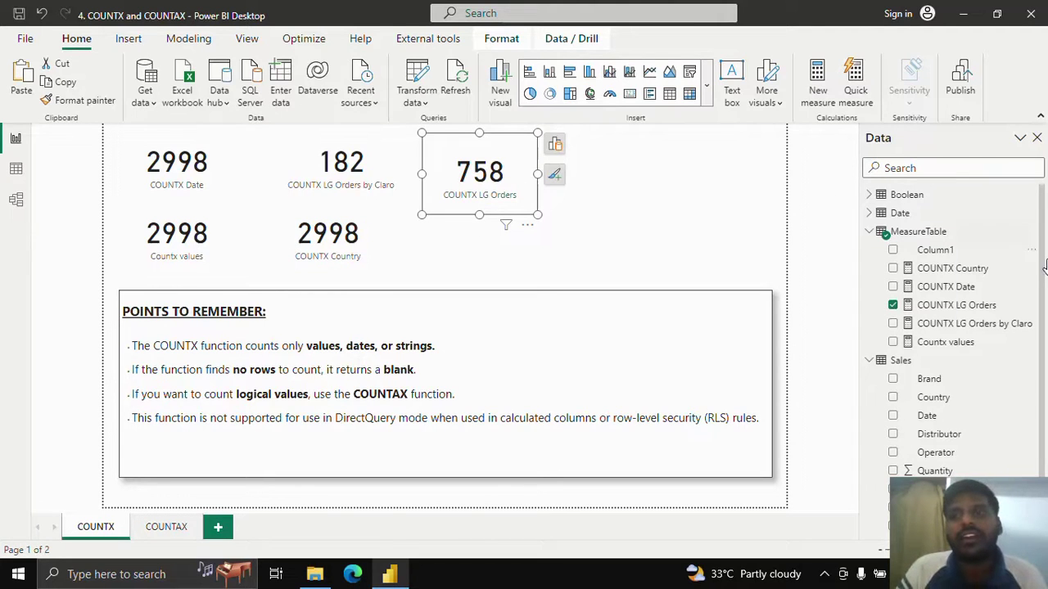
Start a new MeasureTable measure COUNTX boolean = COUNTX('Boolean'.
click(1018, 236)
click(1030, 232)
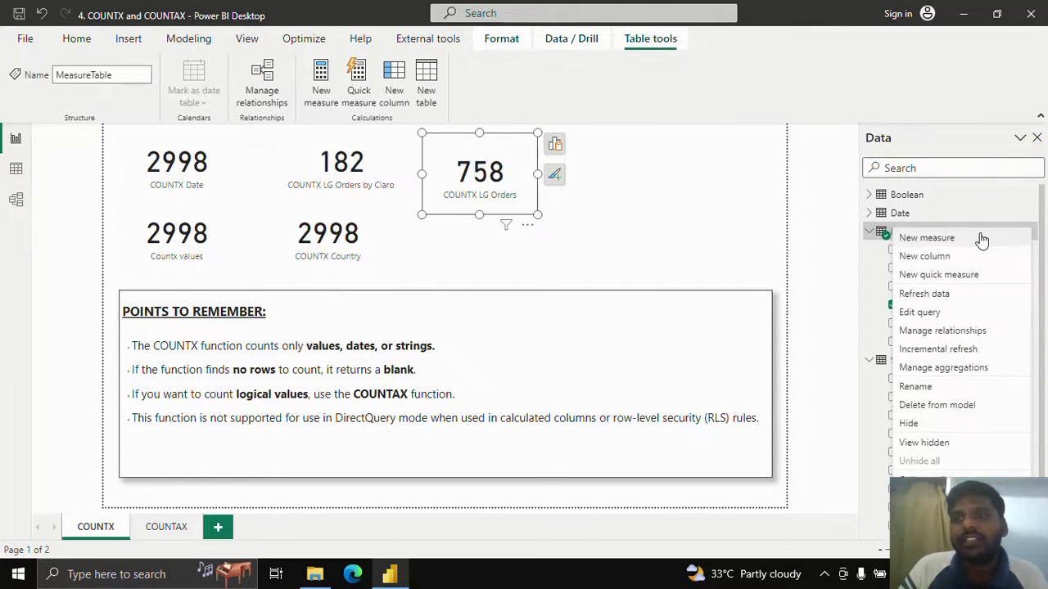
key(Escape)
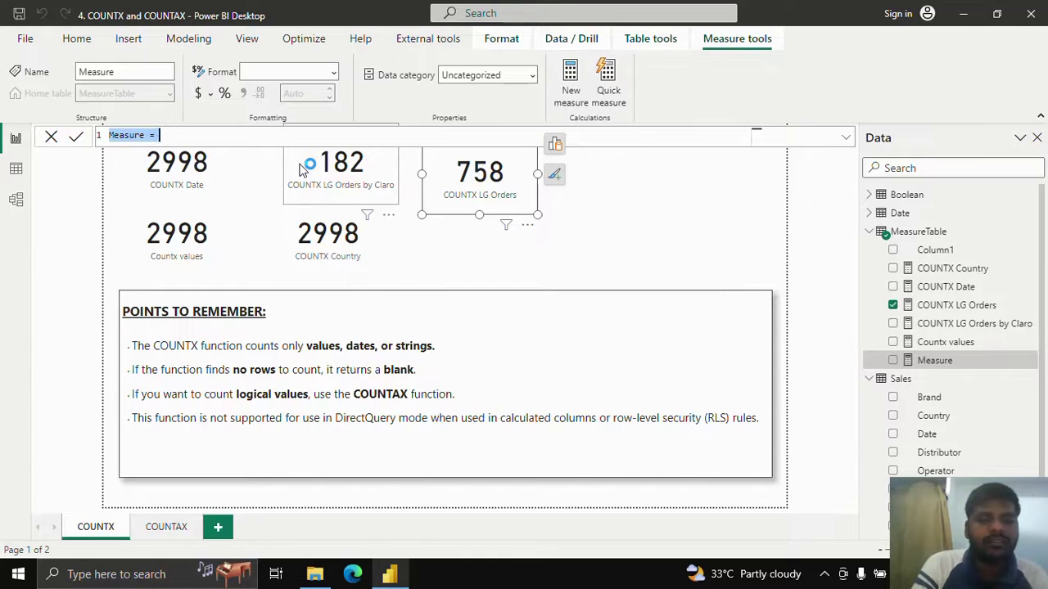
text(COUNTX boolea)
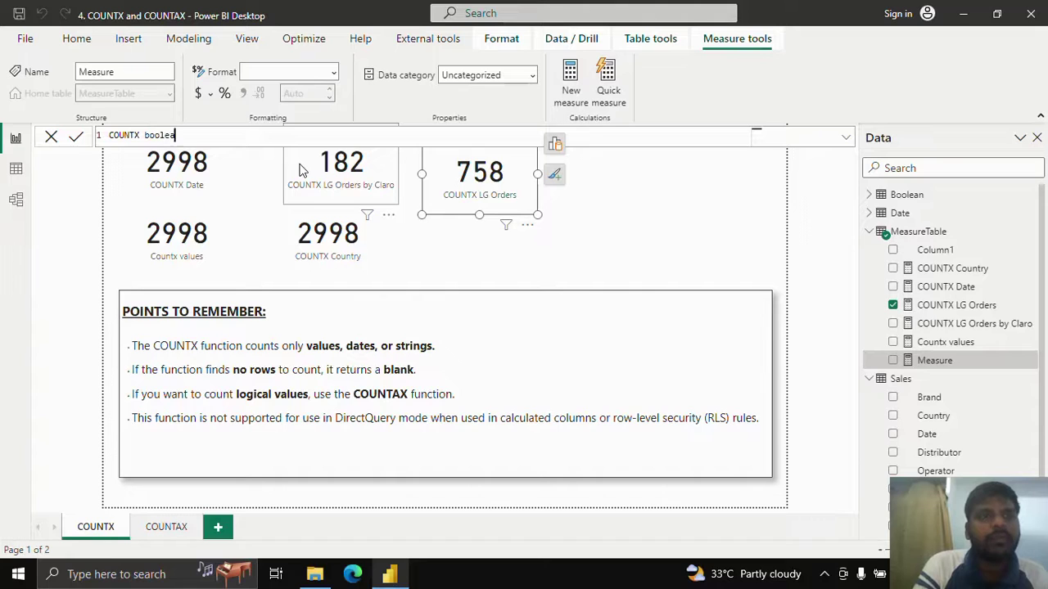
text(n =)
key(shift+Return)
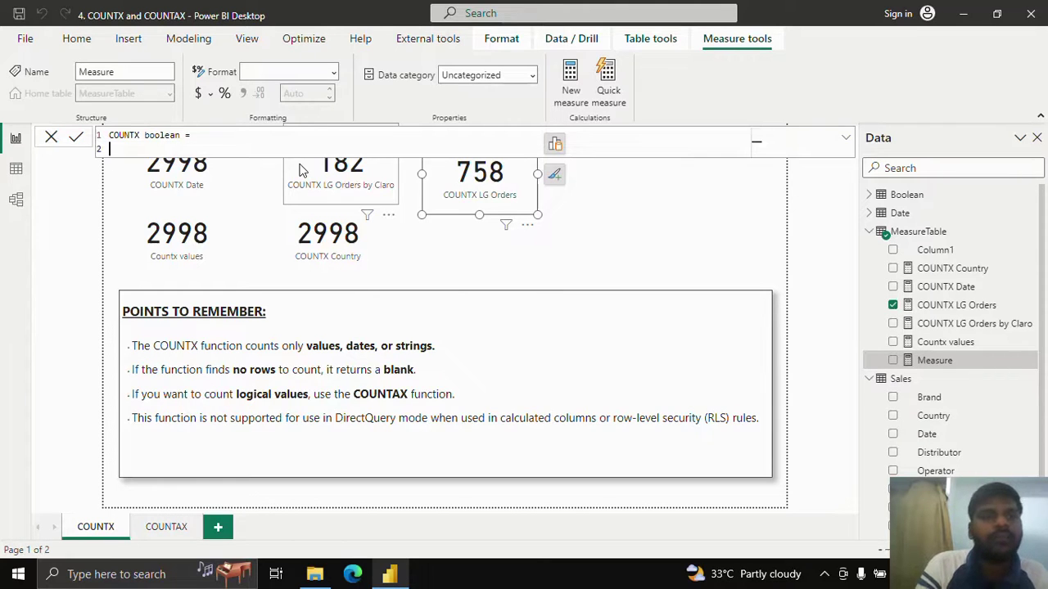
text(COUNTX)
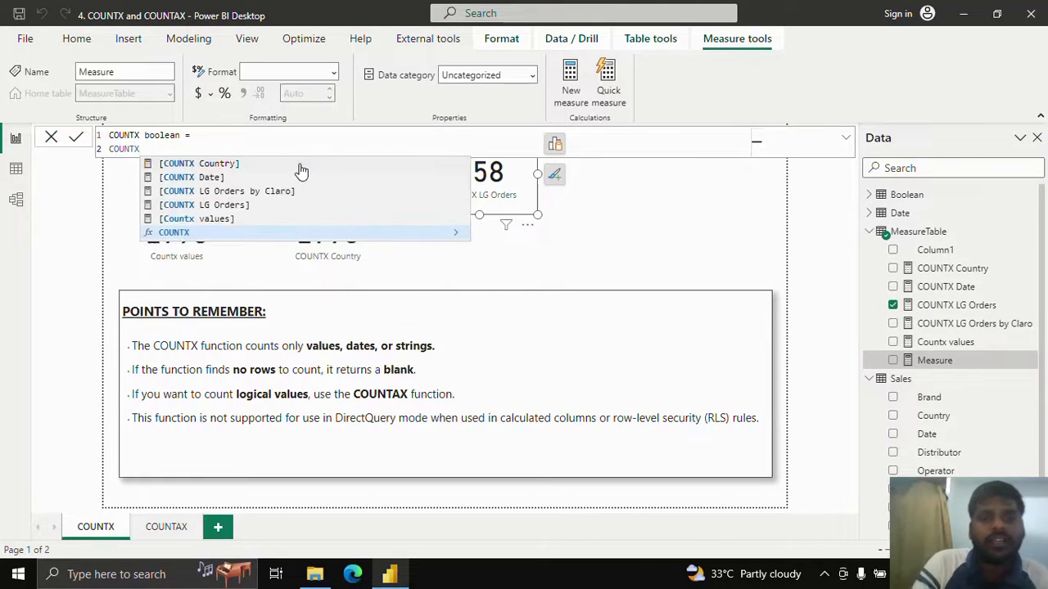
text(()
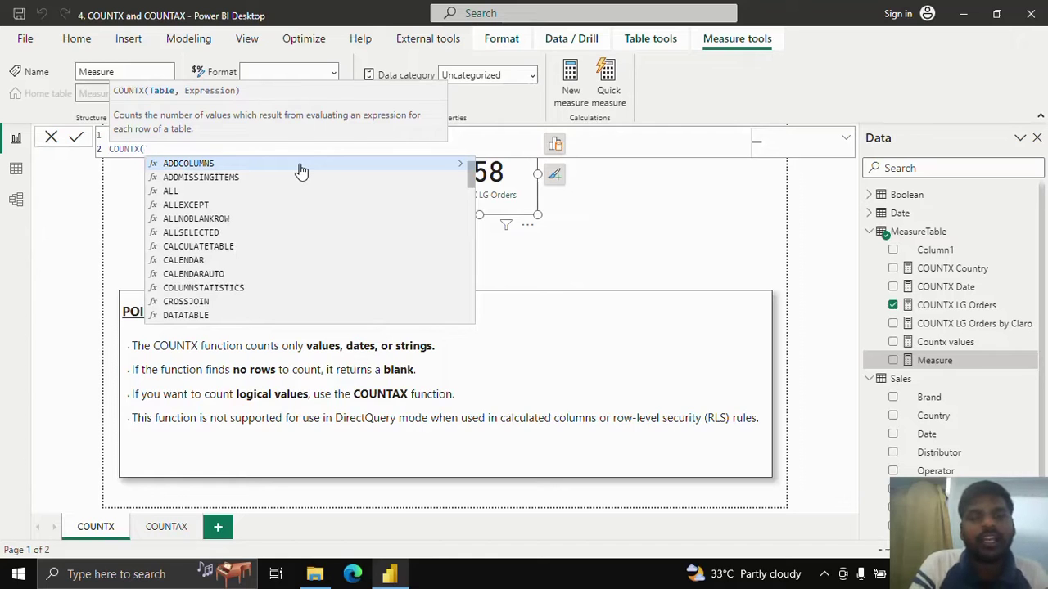
text(ADDCOLUMN)
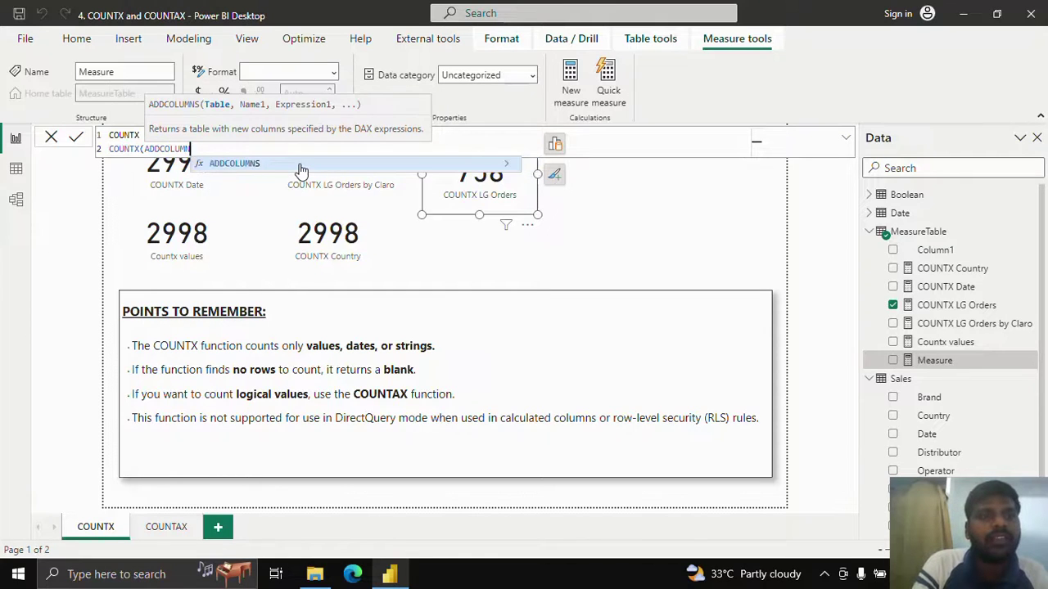
key(BackSpace)
key(BackSpace)
key(BackSpace)
key(BackSpace)
key(BackSpace)
key(BackSpace)
key(BackSpace)
key(BackSpace)
key(BackSpace)
text(Bo)
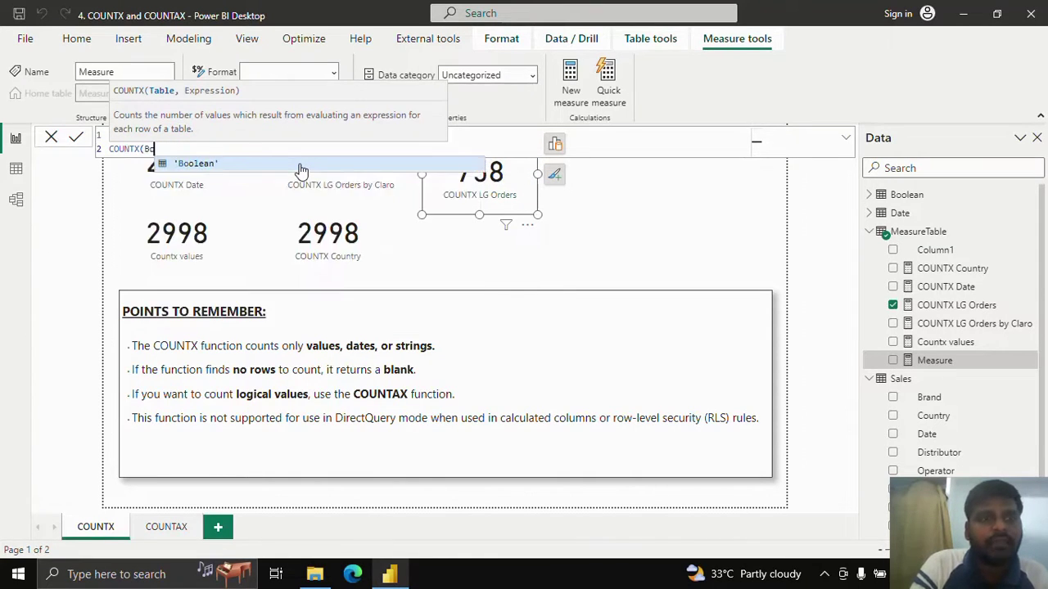
key(Tab)
Finish COUNTX('Boolean', 'Boolean'[Check]) over separate lines, commit it, and enlarge the LG Orders card.
text(,)
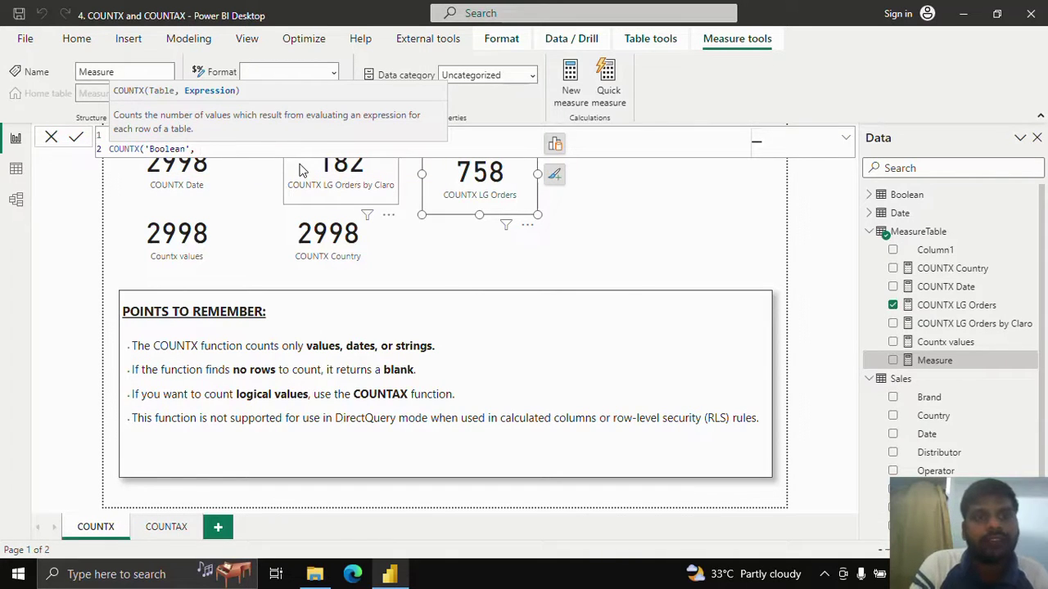
text( che)
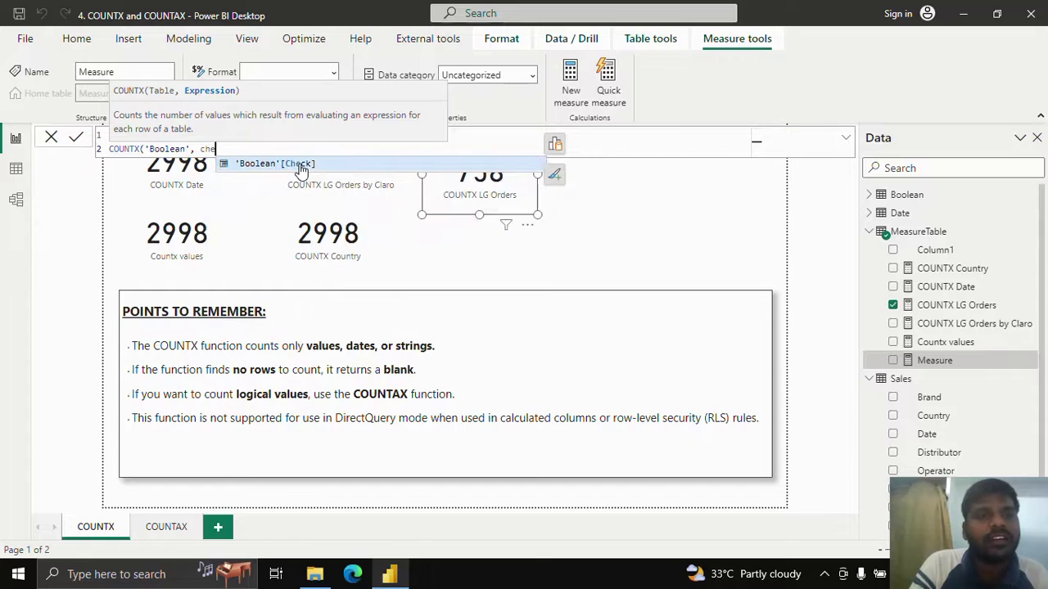
click(301, 165)
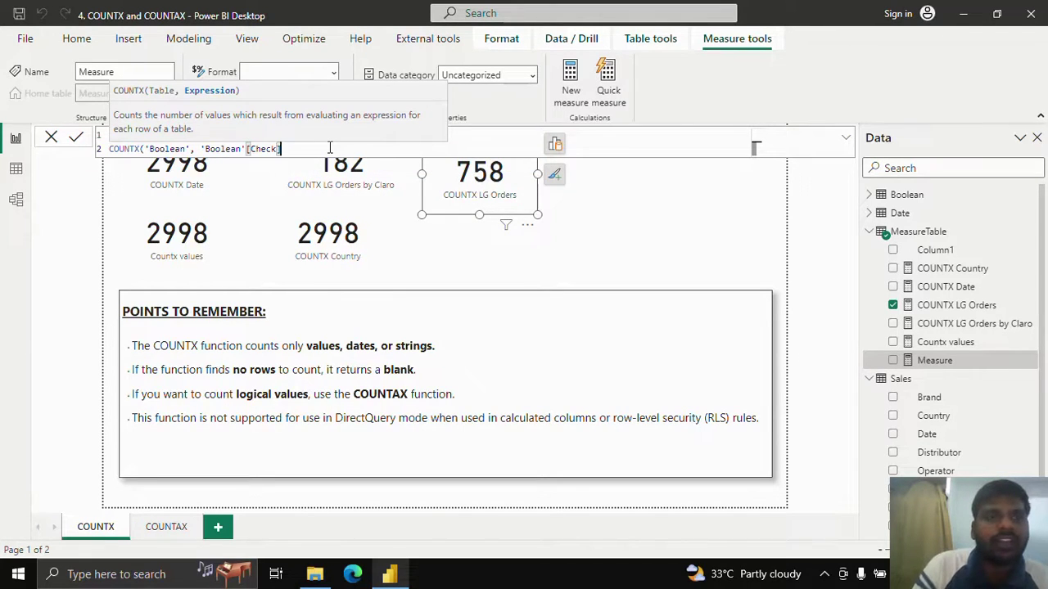
click(146, 148)
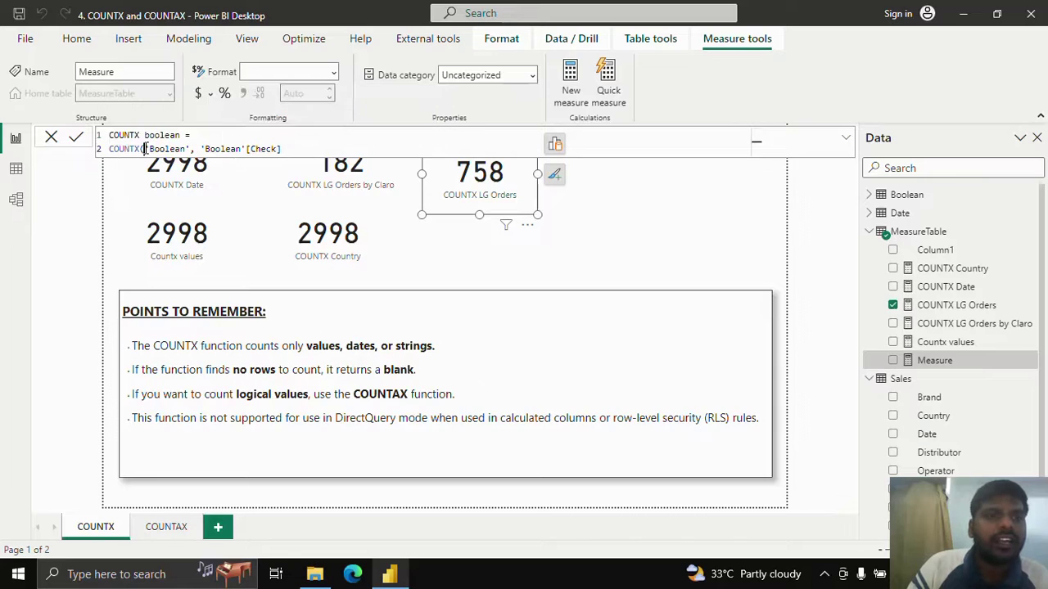
key(shift+Return)
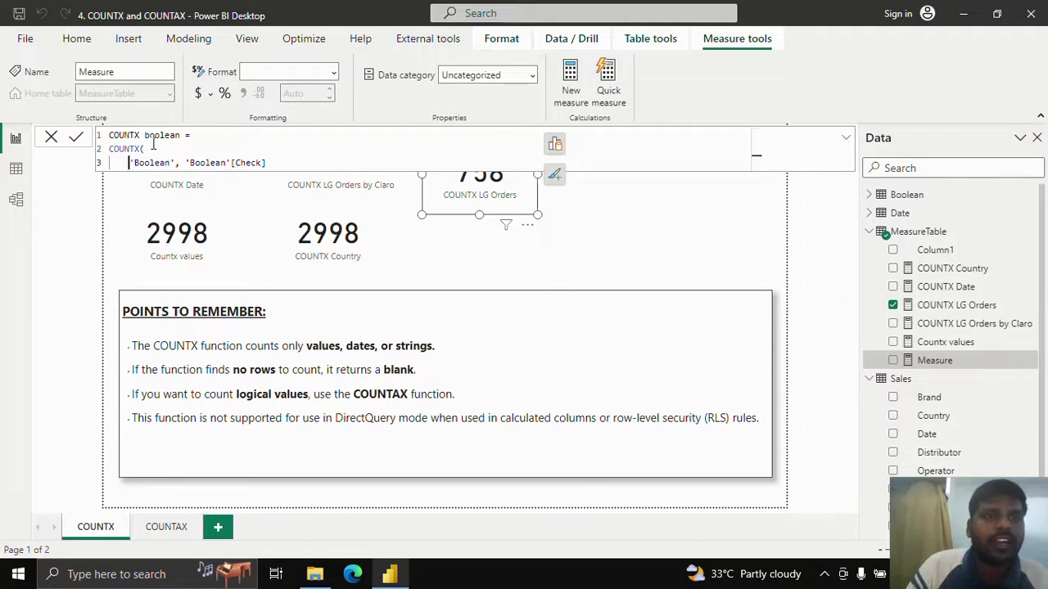
click(188, 162)
key(shift+Return)
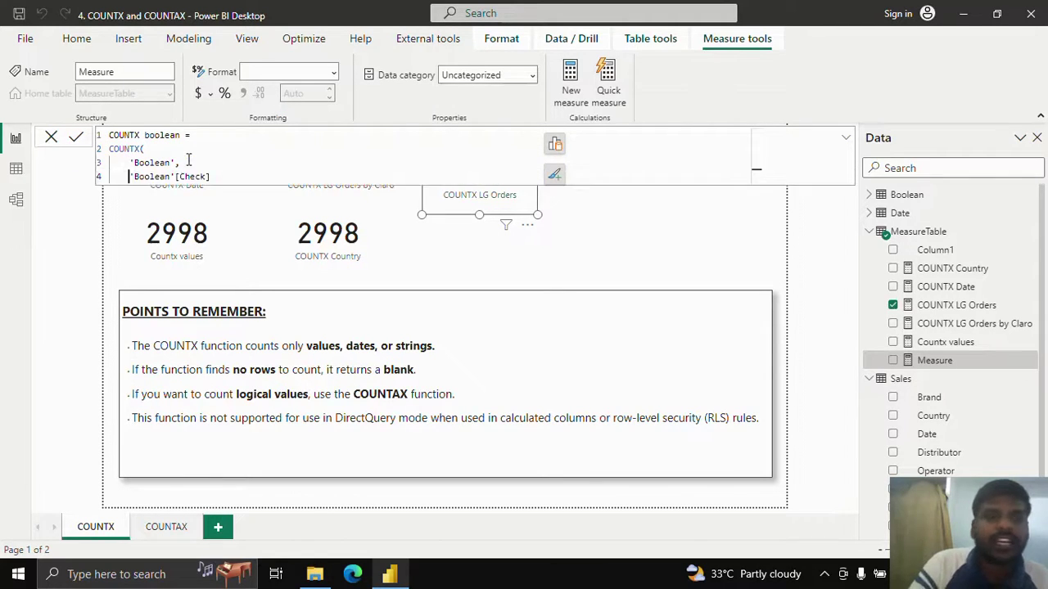
click(227, 173)
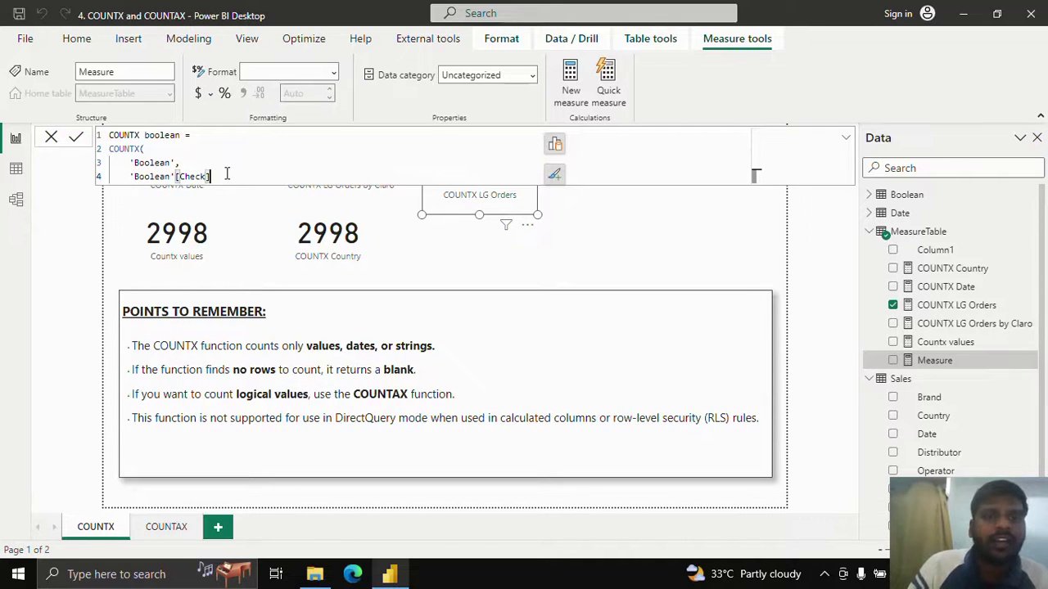
key(shift+Return)
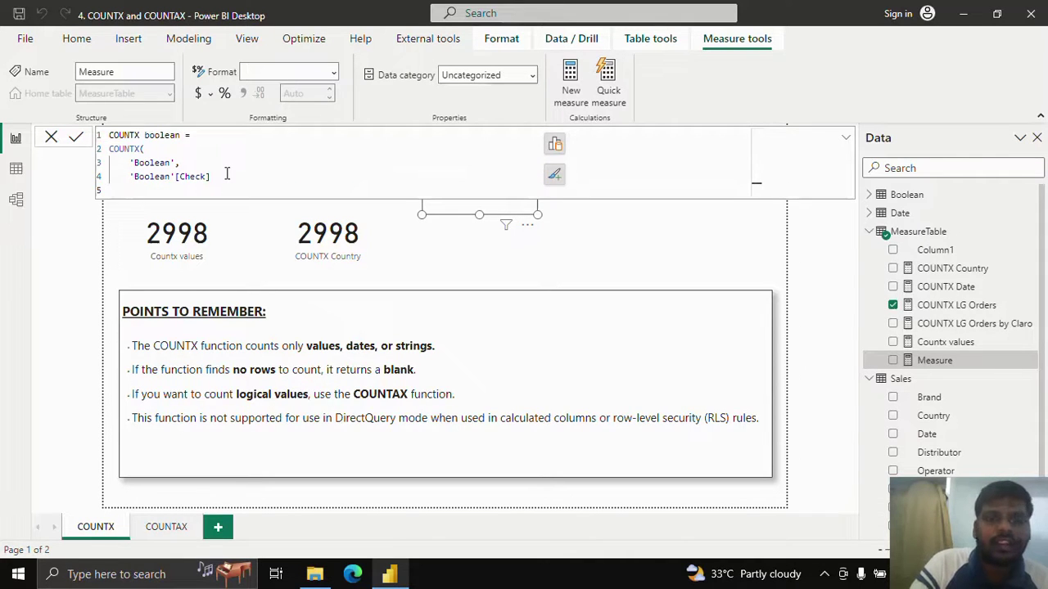
text())
drag(125, 162, 111, 190)
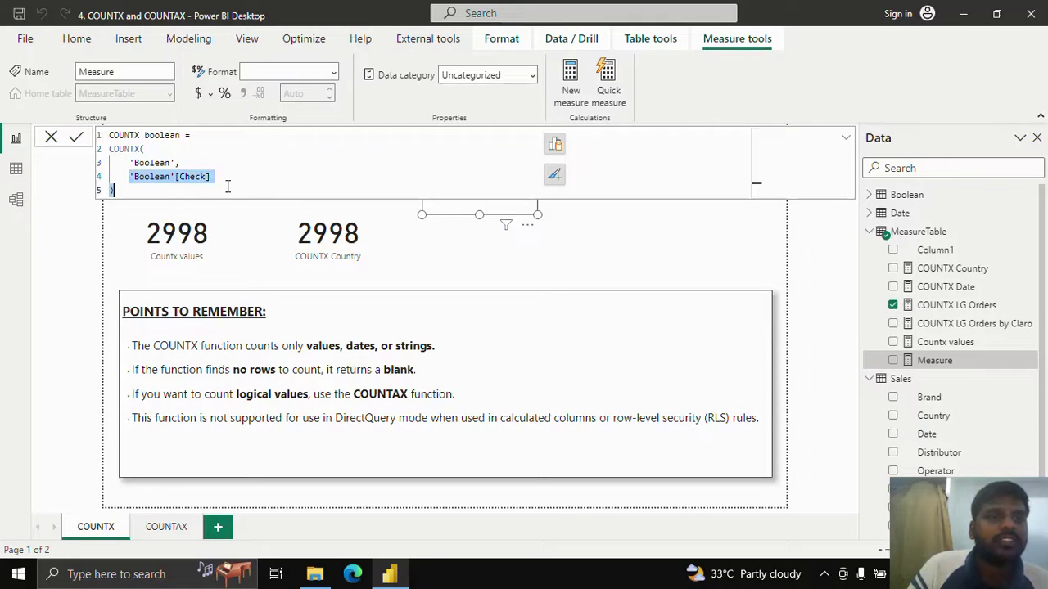
click(75, 137)
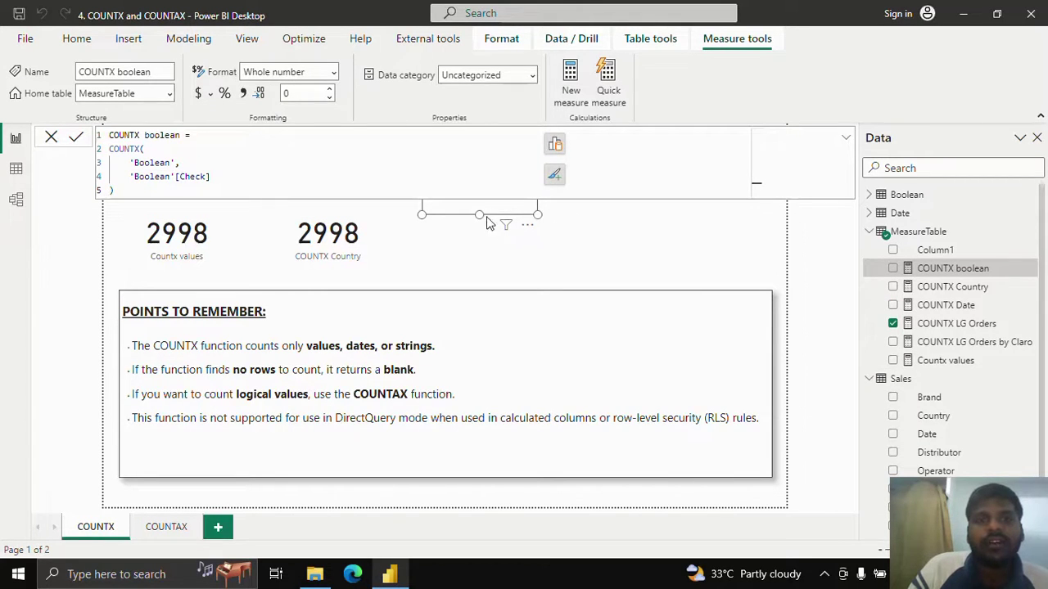
drag(487, 223, 479, 271)
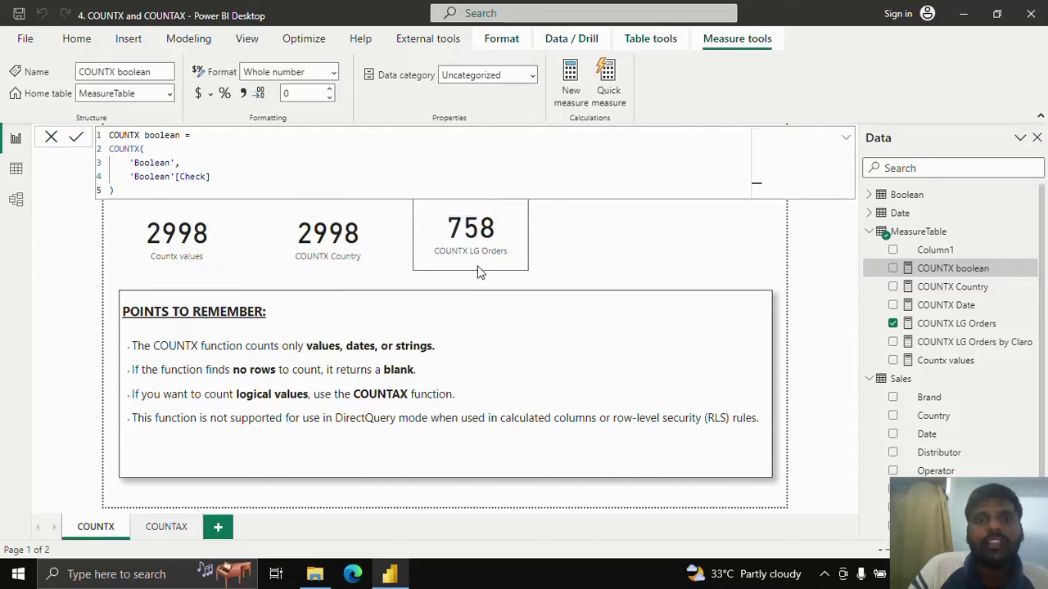
Duplicate the 758 card and switch the copy to the COUNTX boolean measure.
click(513, 246)
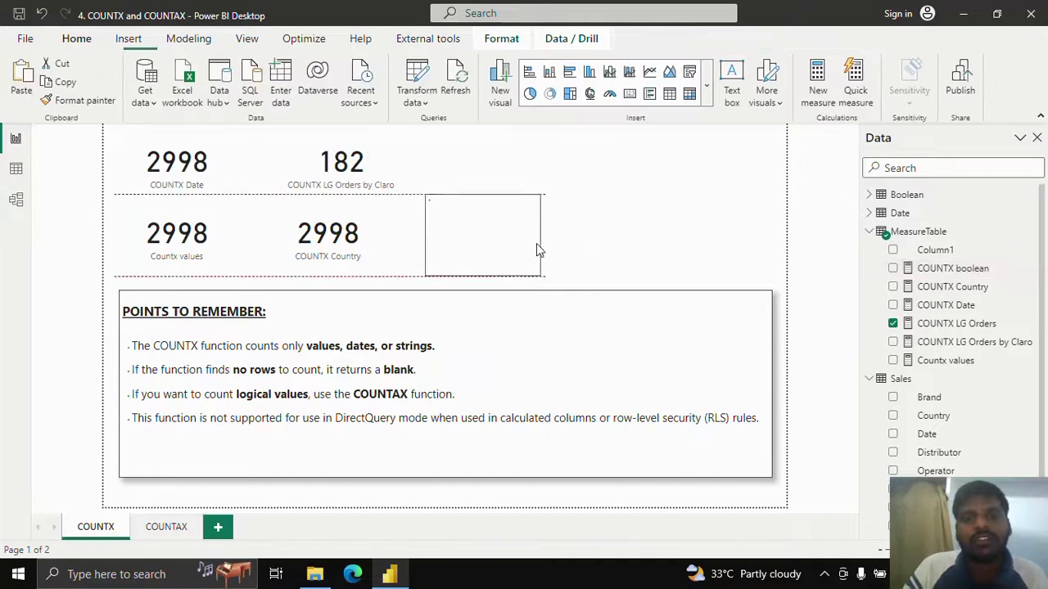
key(ctrl+c)
key(ctrl+v)
click(893, 323)
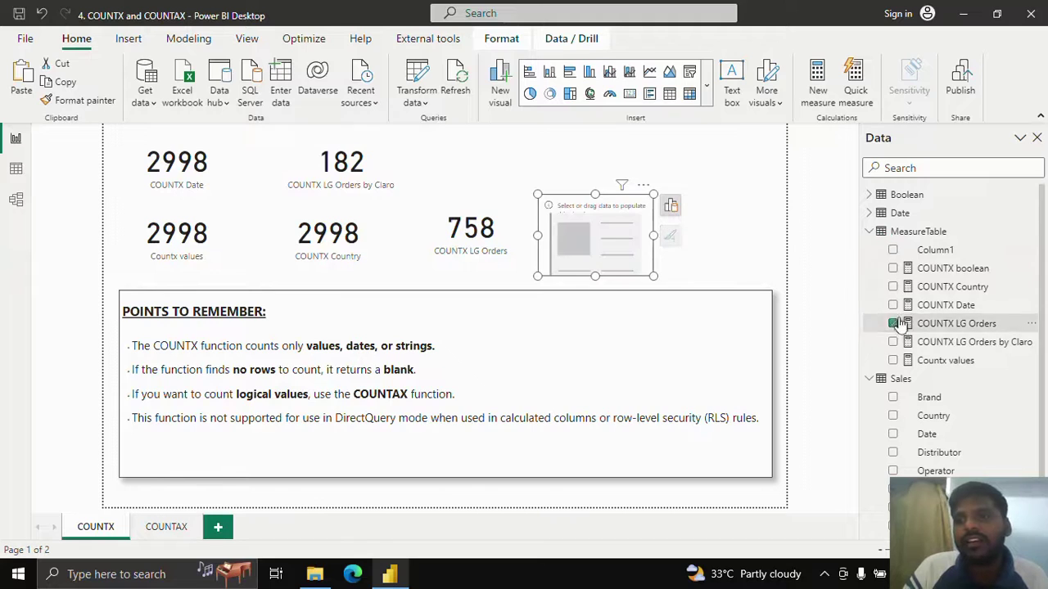
click(893, 269)
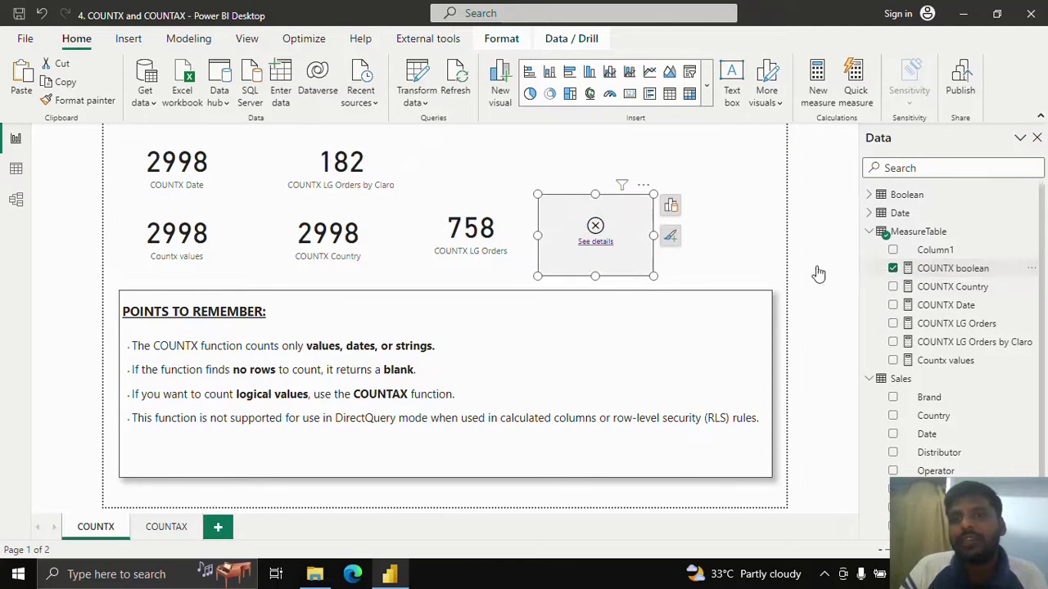
Read the card's error details and highlight the advice to use COUNTAX for logical values.
click(598, 242)
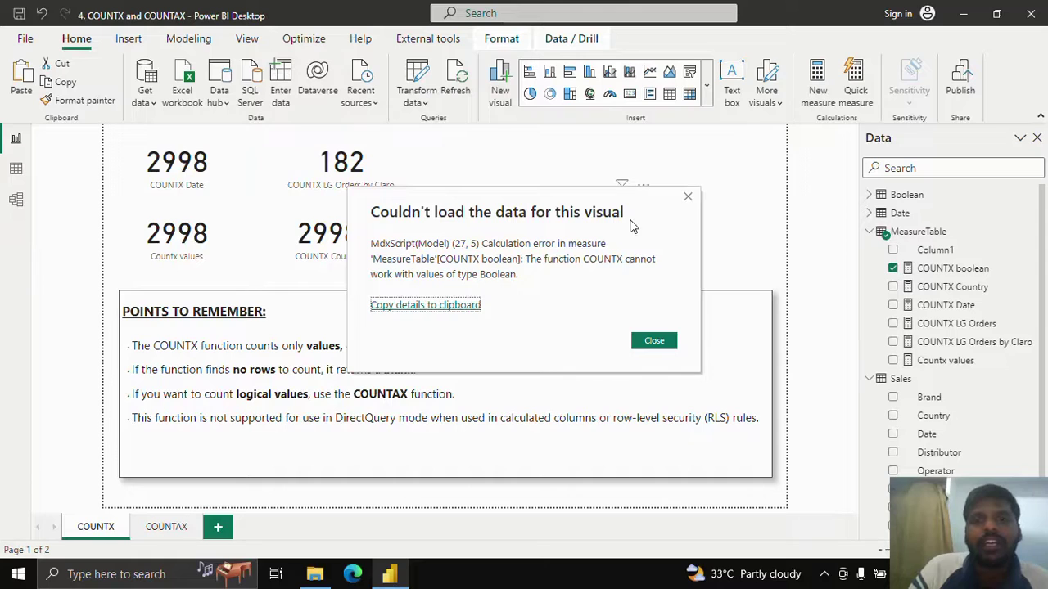
click(687, 198)
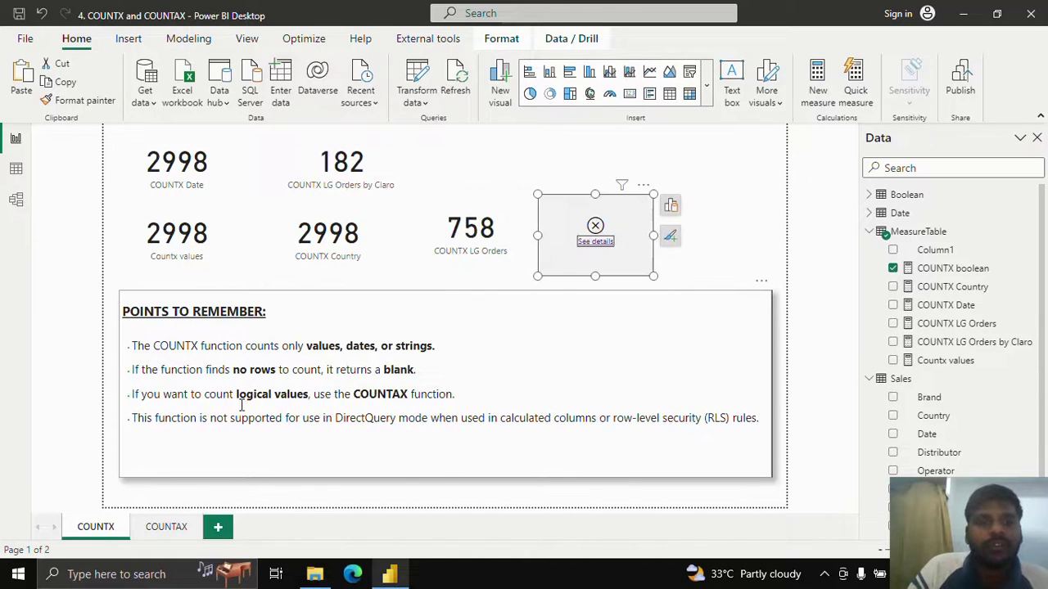
drag(238, 392, 305, 382)
drag(373, 383, 413, 394)
click(415, 395)
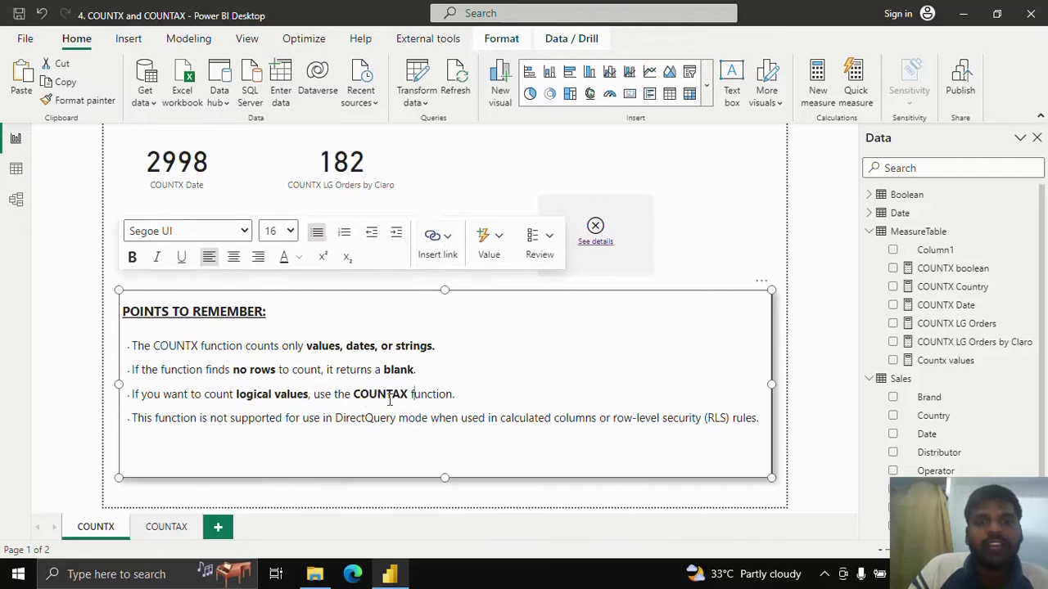
On the COUNTAX page, highlight key phrases like non-blank, no rows and blank in the notes.
click(170, 532)
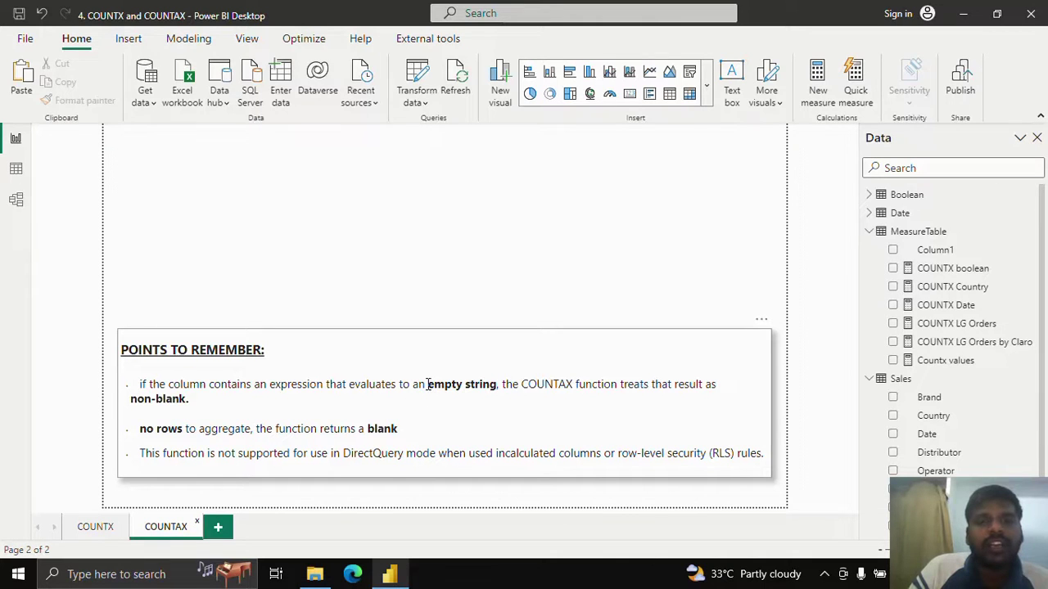
drag(428, 390, 578, 382)
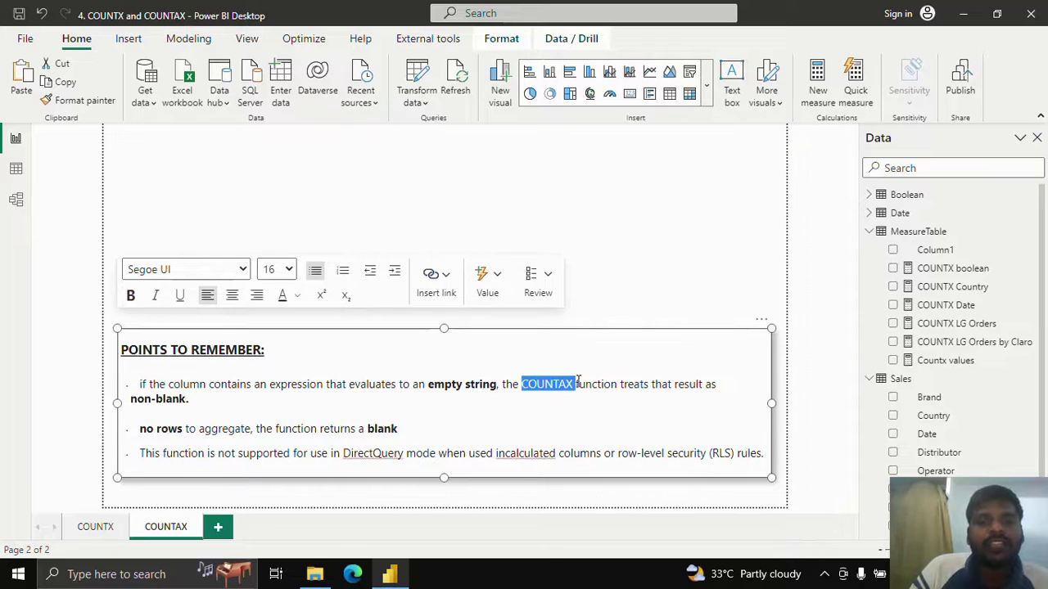
drag(131, 395, 202, 398)
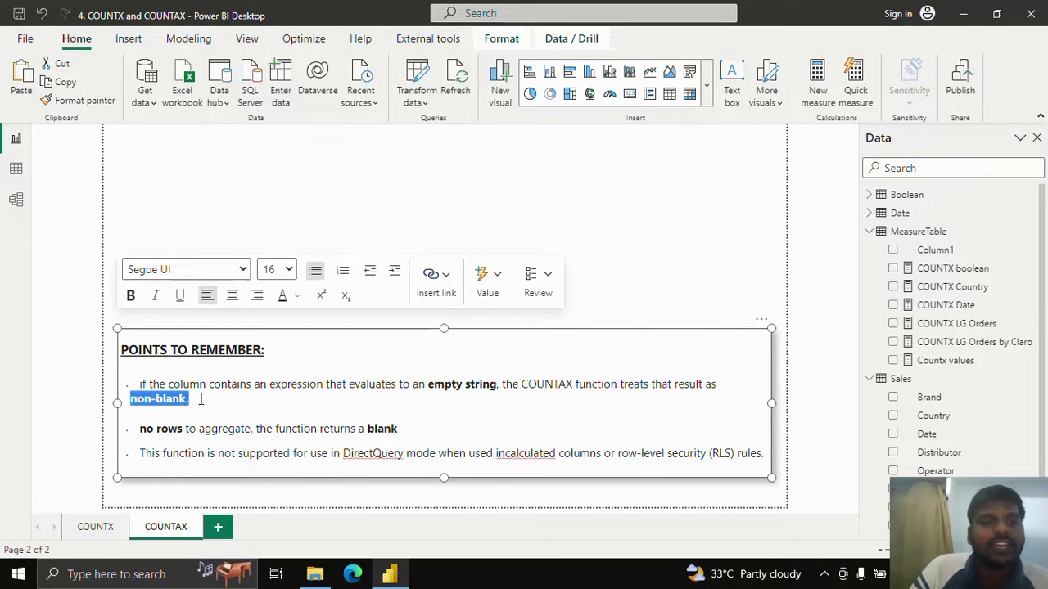
drag(140, 429, 205, 431)
drag(364, 429, 403, 427)
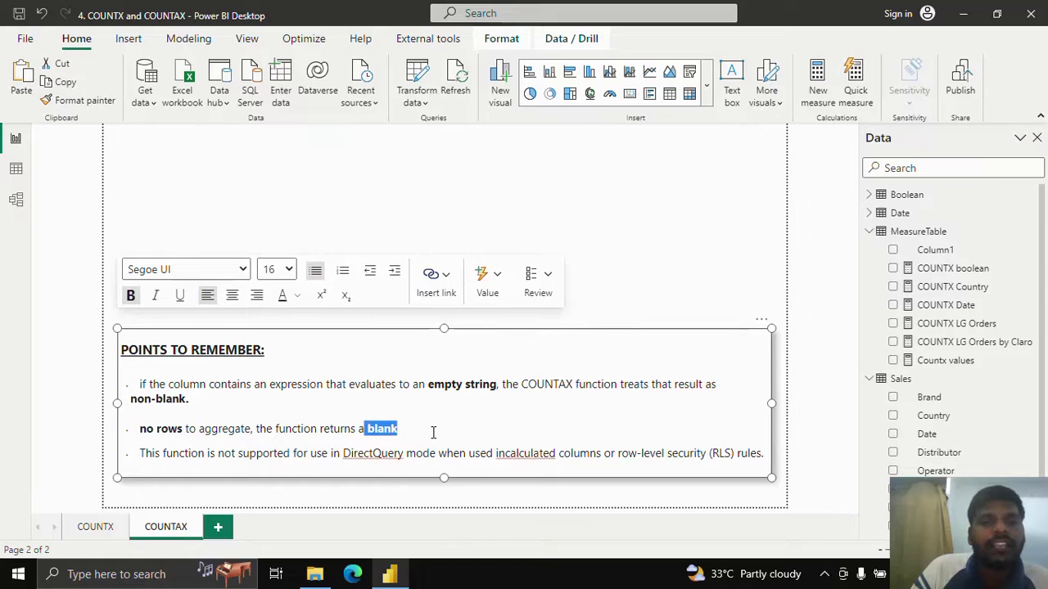
Change 'incalculated' to 'in calculated' in the last note.
click(505, 453)
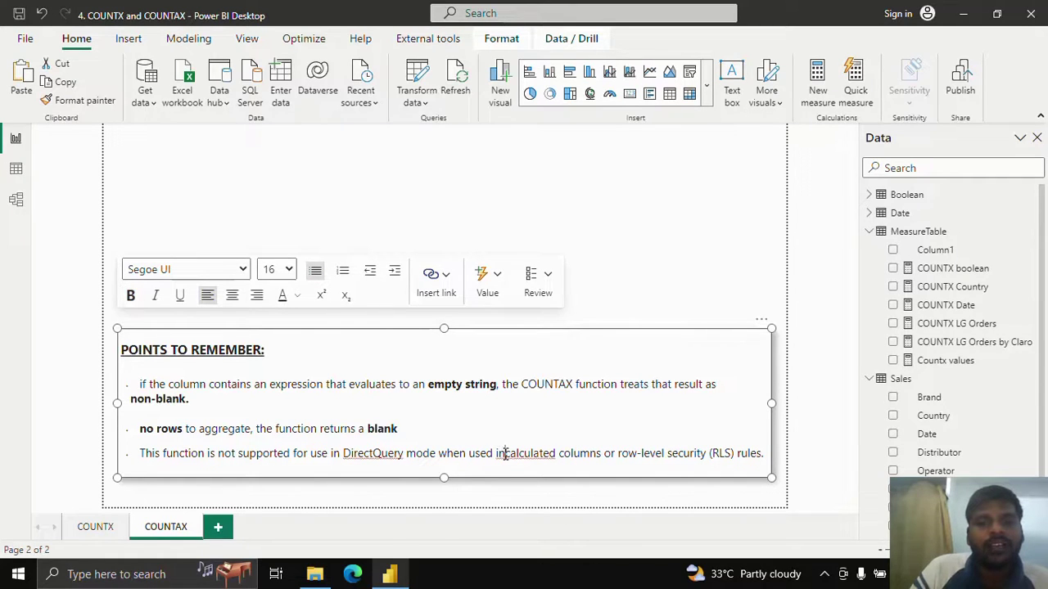
click(448, 206)
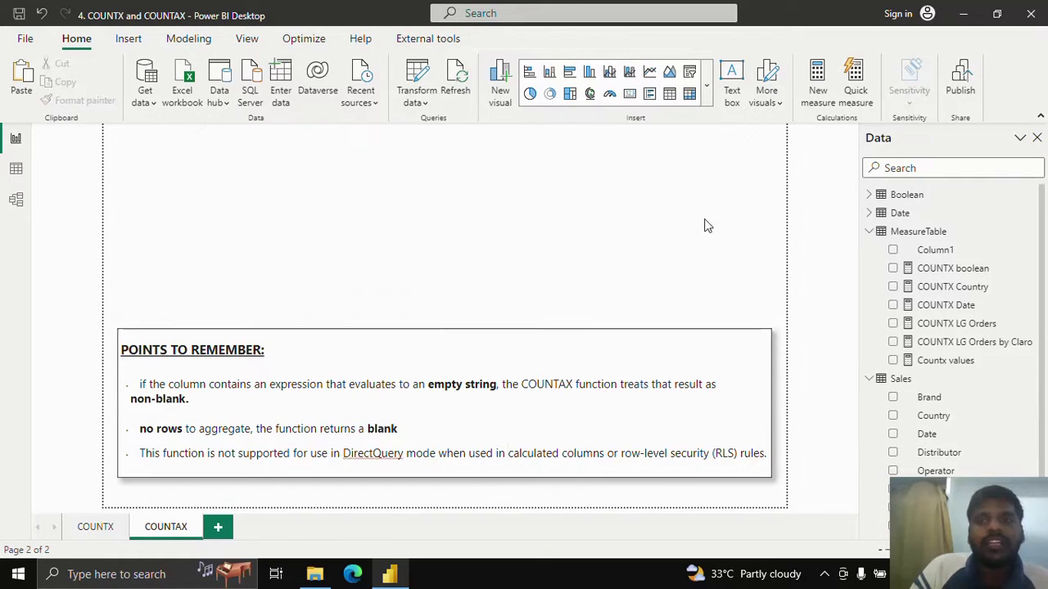
click(982, 233)
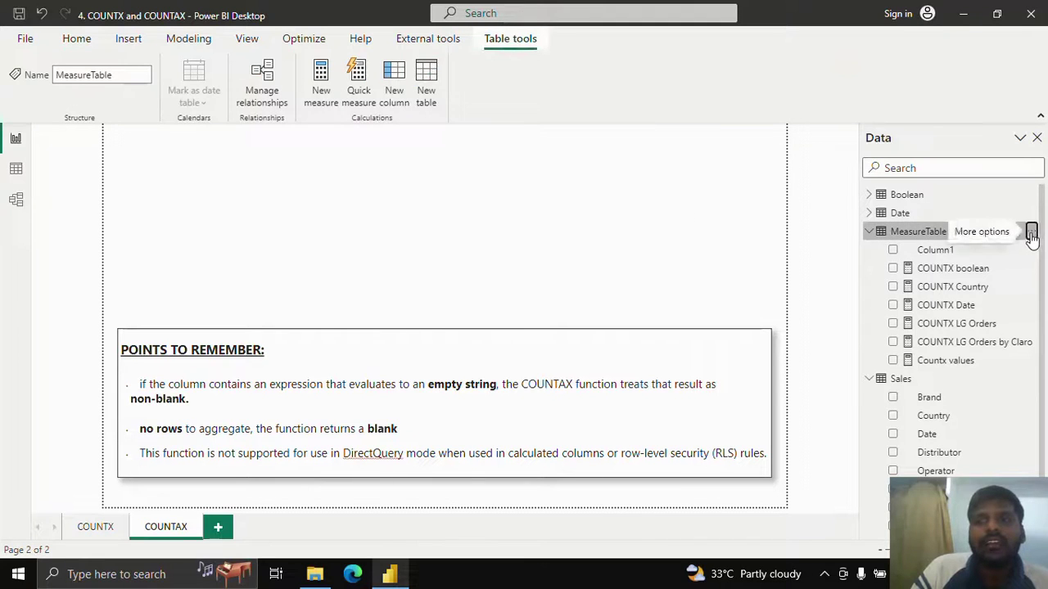
Create a new MeasureTable measure named COUNTAX boolean, beginning the COUNTAX( function.
click(1031, 233)
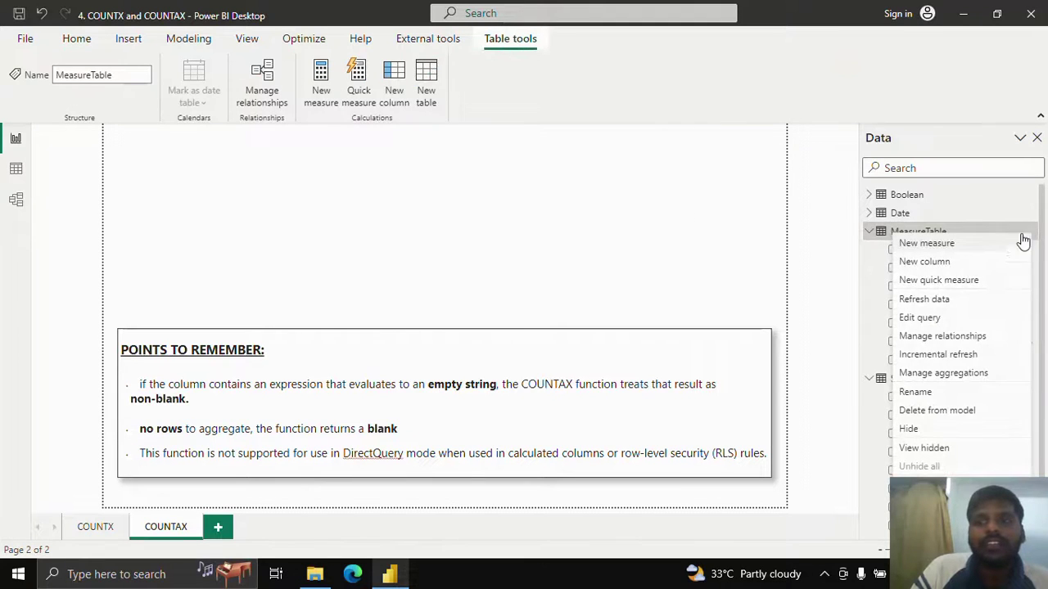
click(929, 250)
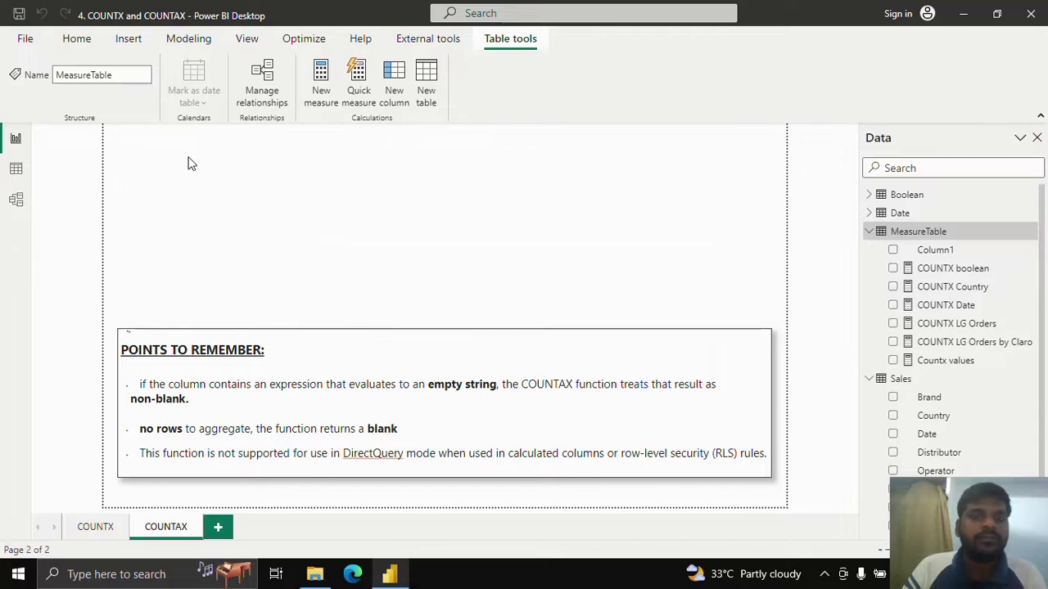
text(COU)
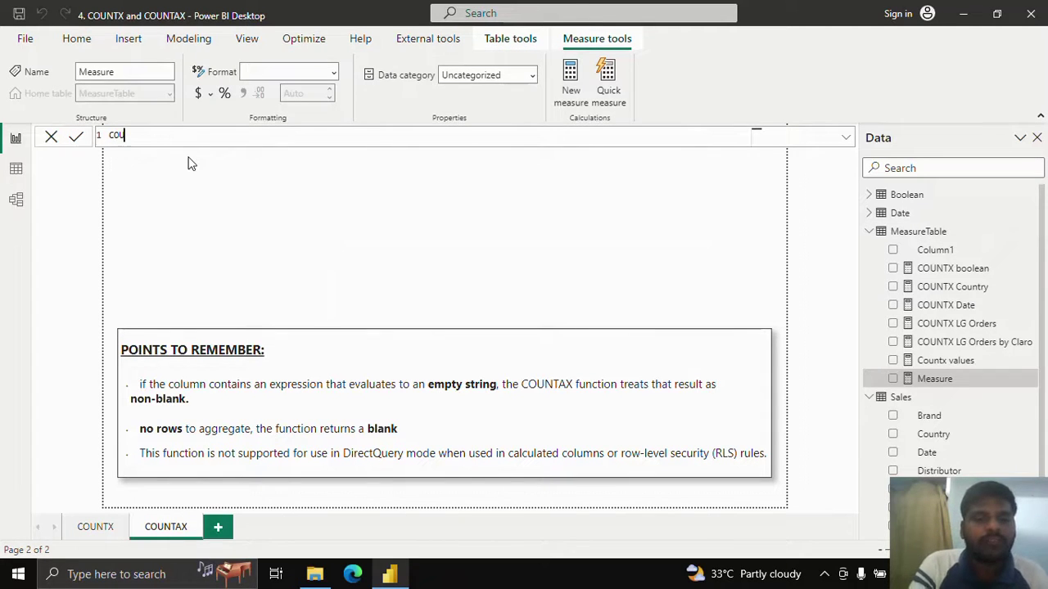
text(NTAX boolean)
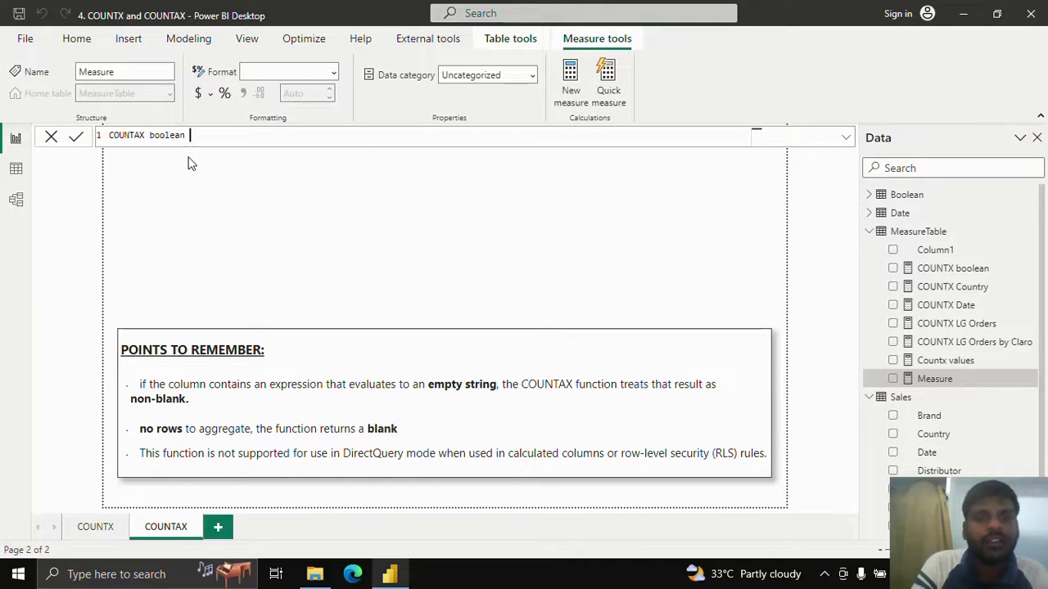
text( =)
key(shift+Return)
text(COUNTAX)
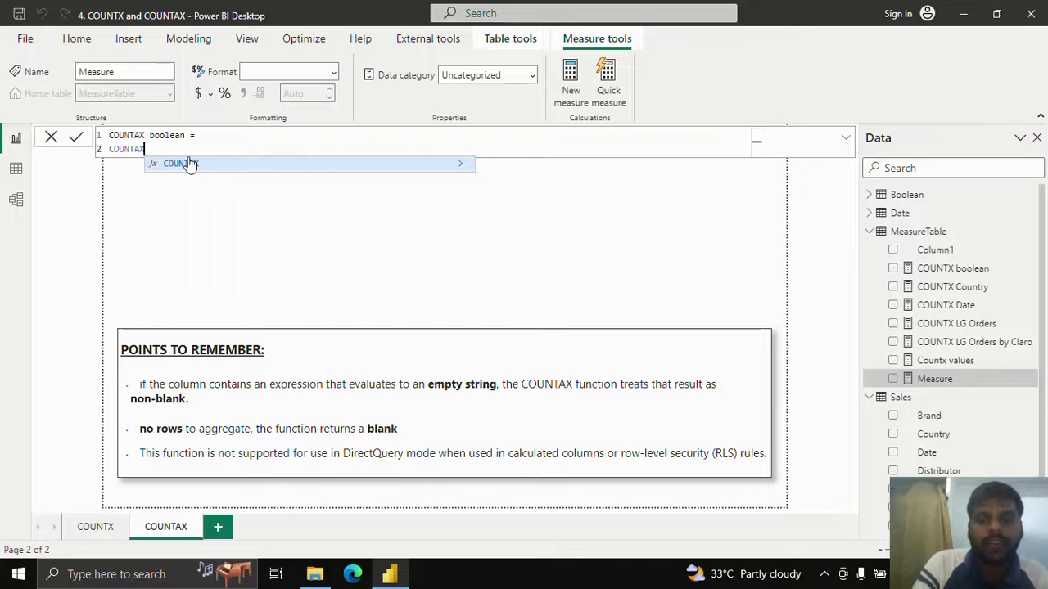
text(()
Complete the formula as COUNTAX('Boolean', 'Boolean'[Check]).
key(shift+Return)
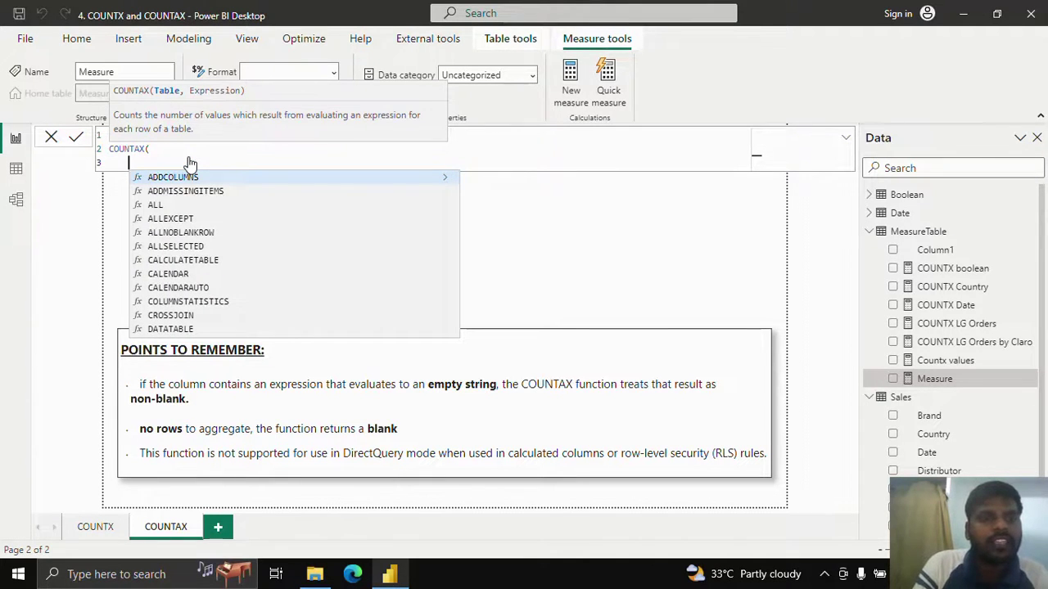
text(Sale)
key(BackSpace)
key(BackSpace)
key(BackSpace)
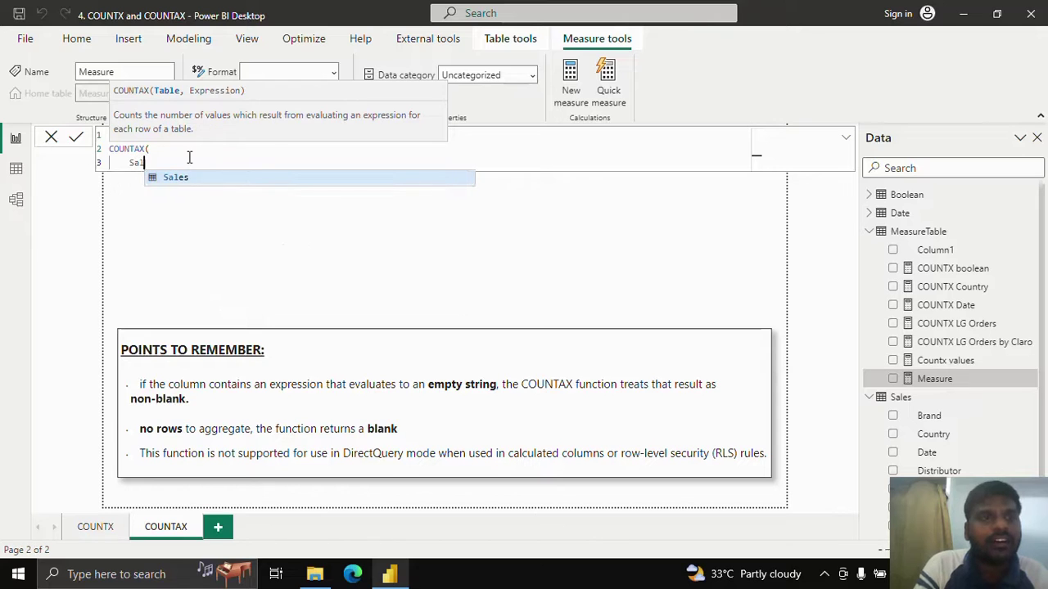
key(BackSpace)
text('B)
key(Tab)
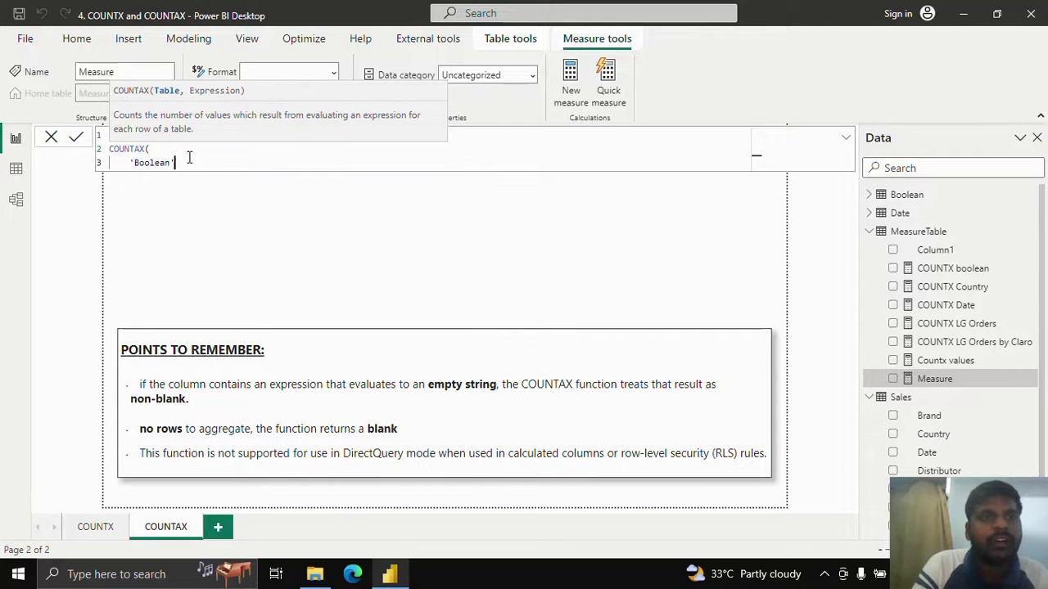
text(,)
key(shift+Return)
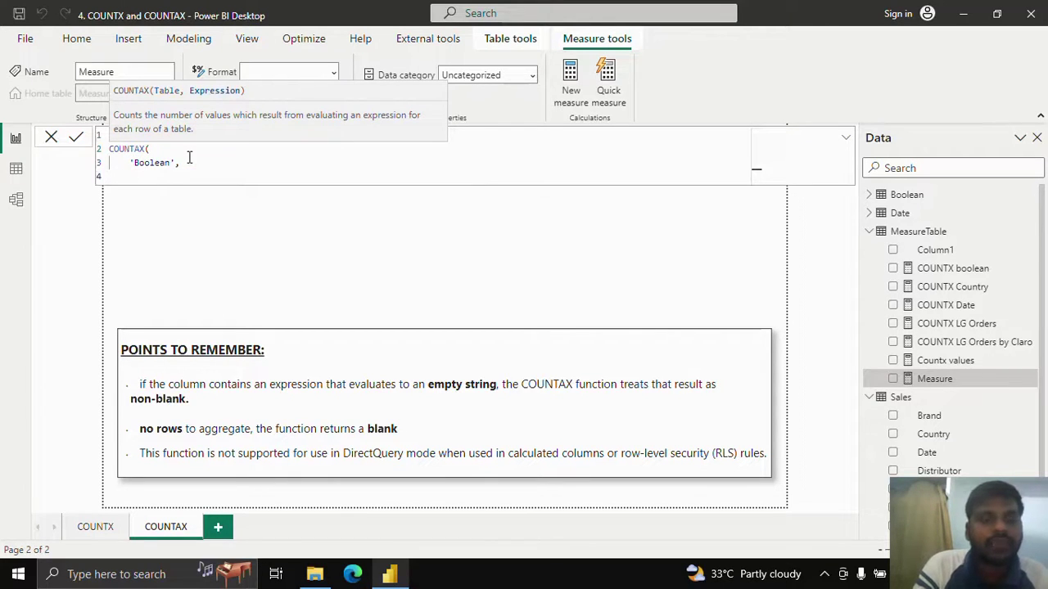
text('Bo)
key(Tab)
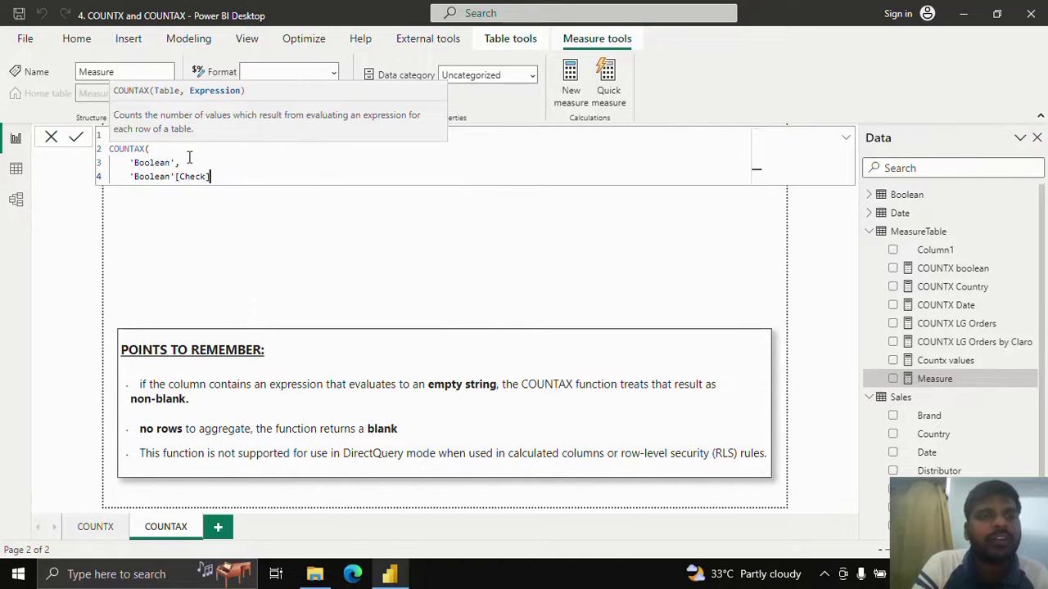
key(shift+Return)
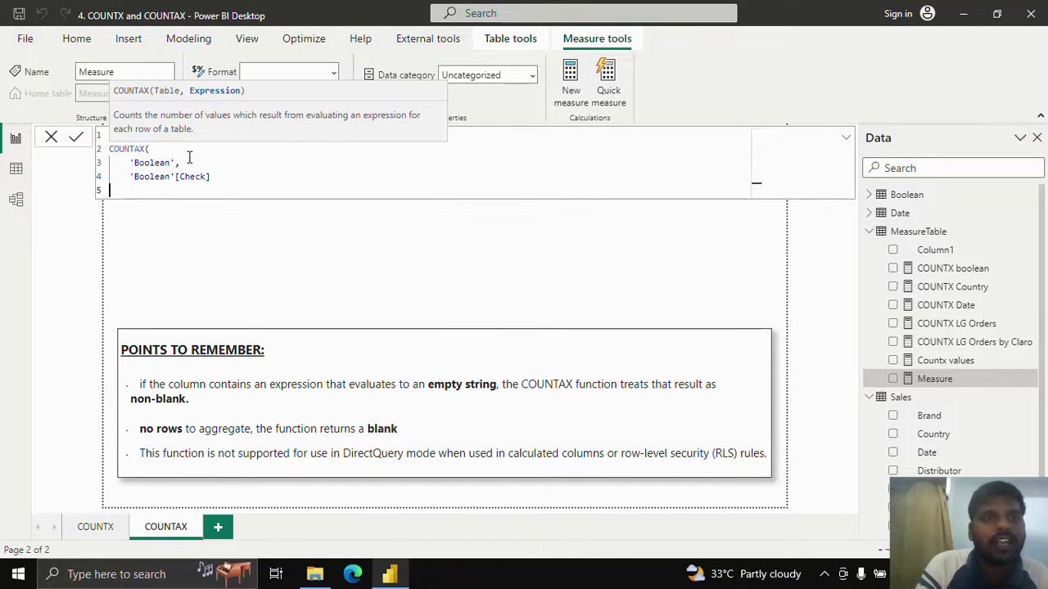
text())
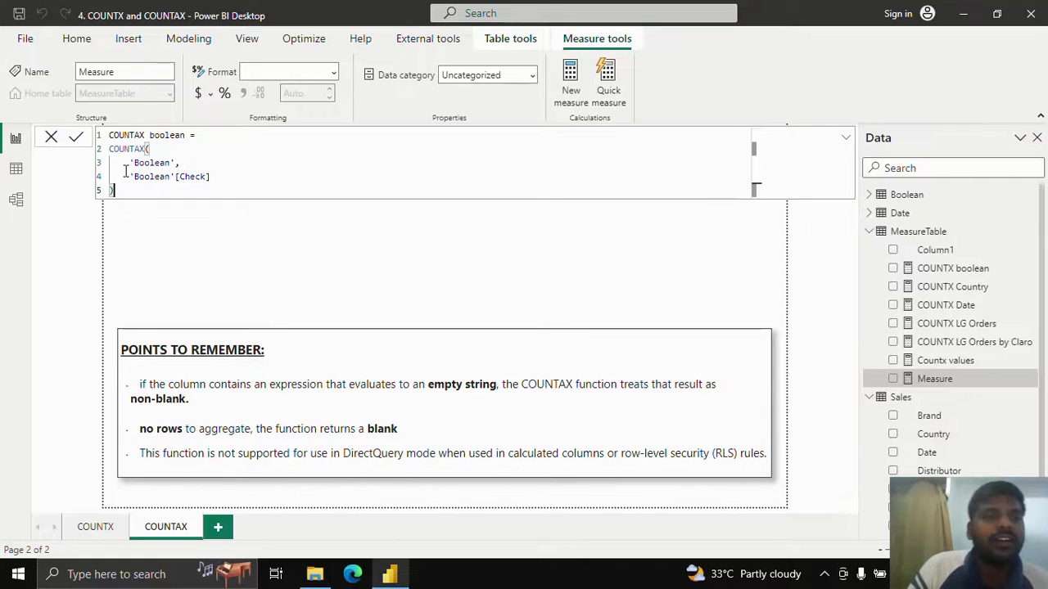
mouse_move(127, 163)
mouse_down()
mouse_move(174, 161)
mouse_move(172, 177)
mouse_move(129, 176)
mouse_up()
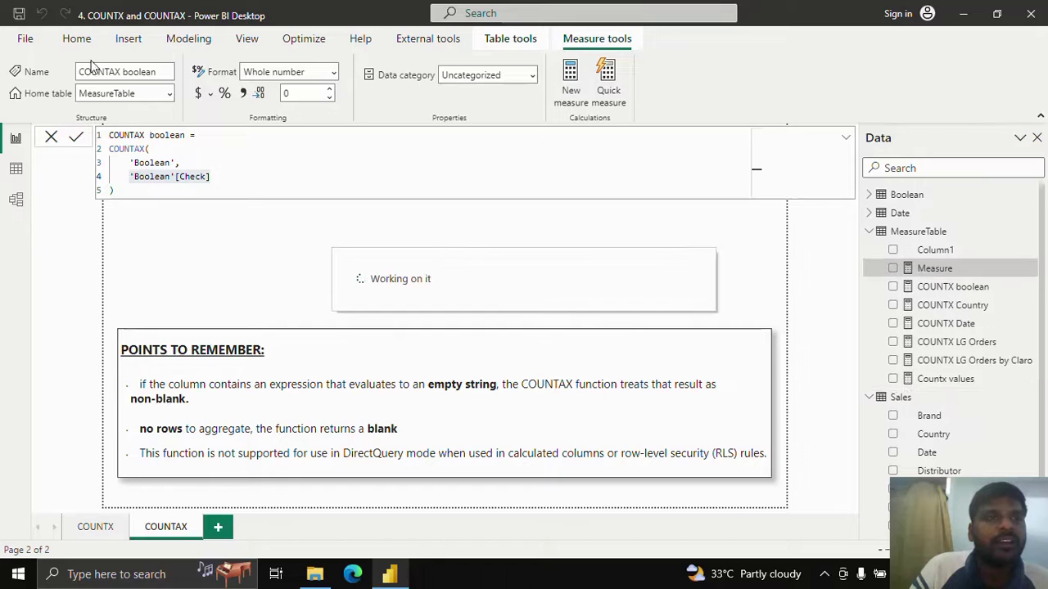
click(76, 39)
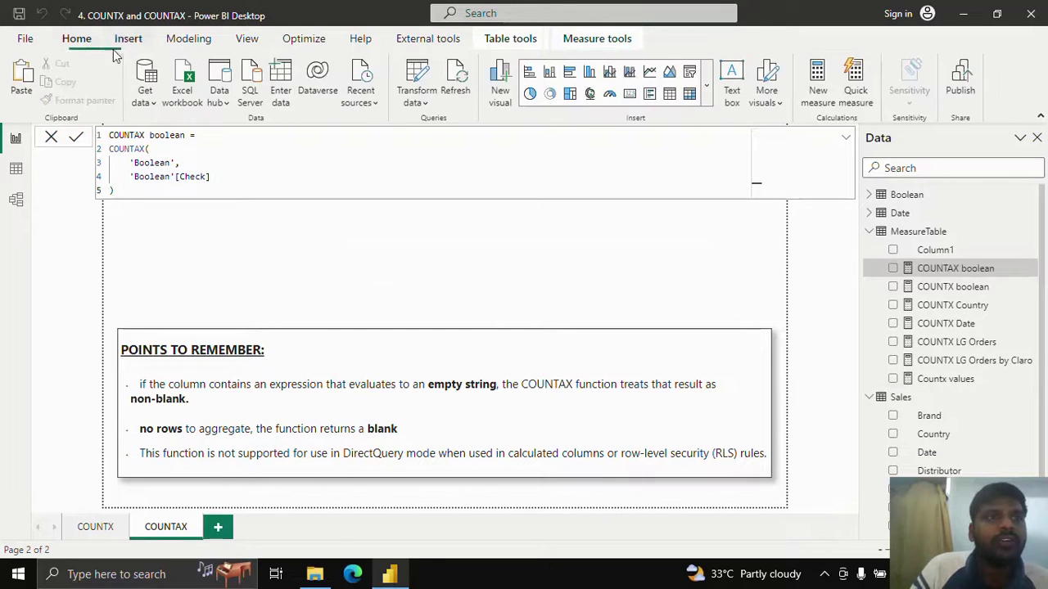
Add a card showing COUNTAX boolean (7) and shrink it to a small top-left box.
click(629, 93)
click(892, 268)
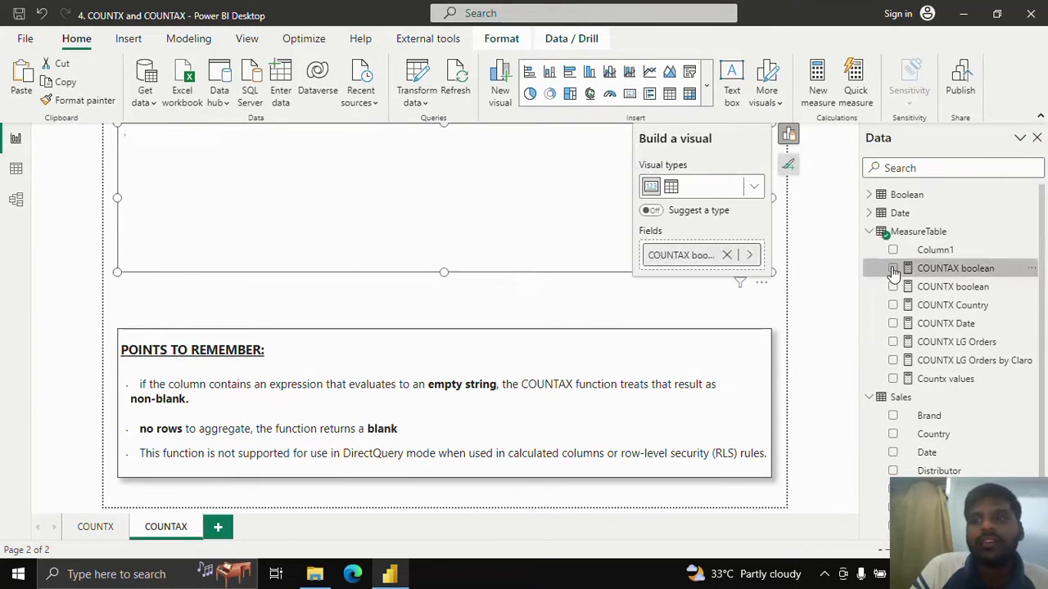
drag(571, 239, 554, 257)
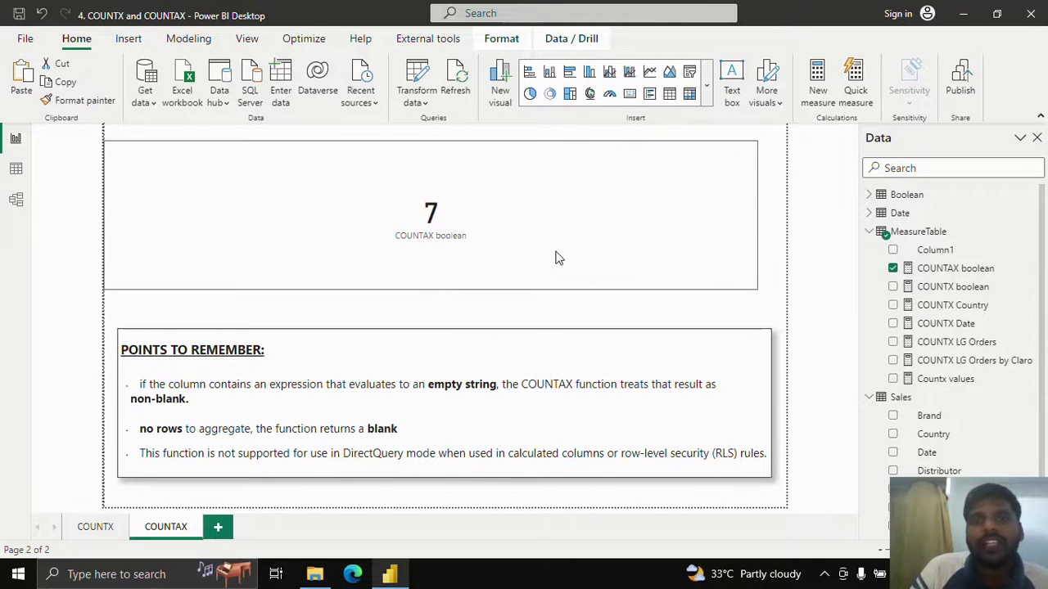
drag(756, 288, 297, 273)
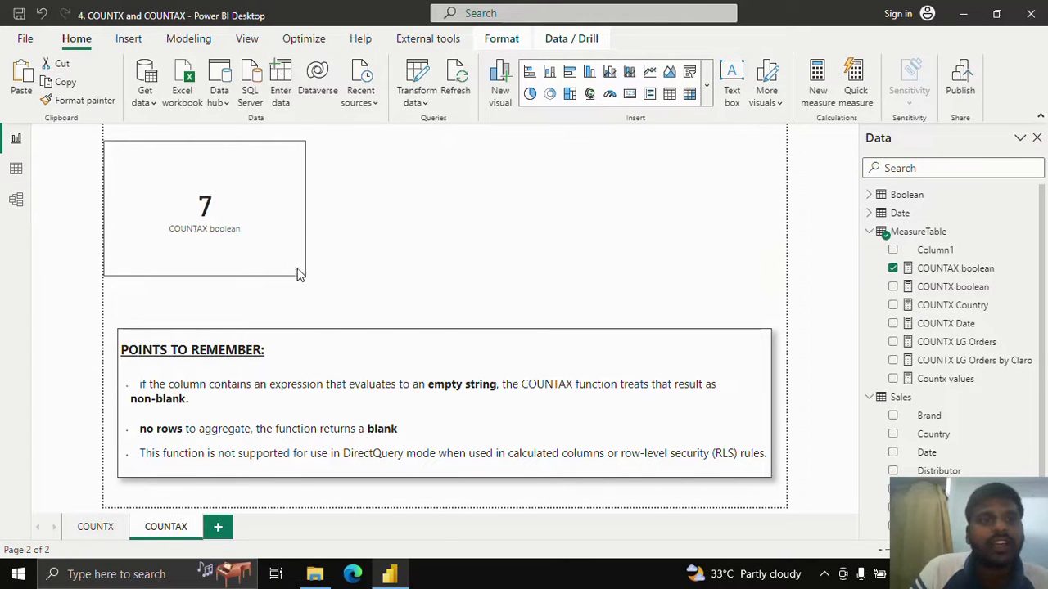
click(253, 210)
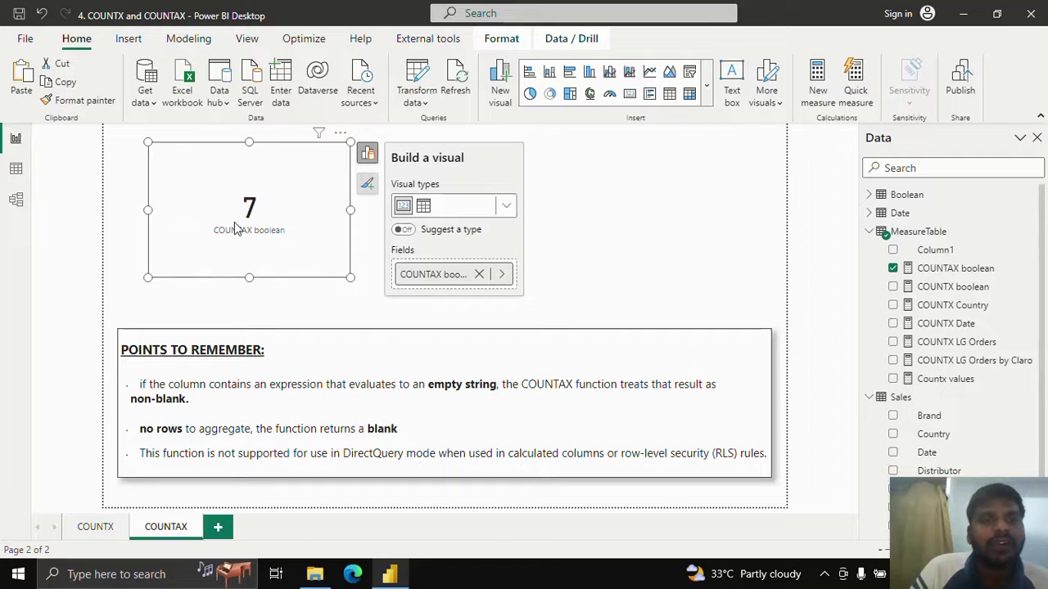
drag(350, 278, 265, 263)
click(256, 248)
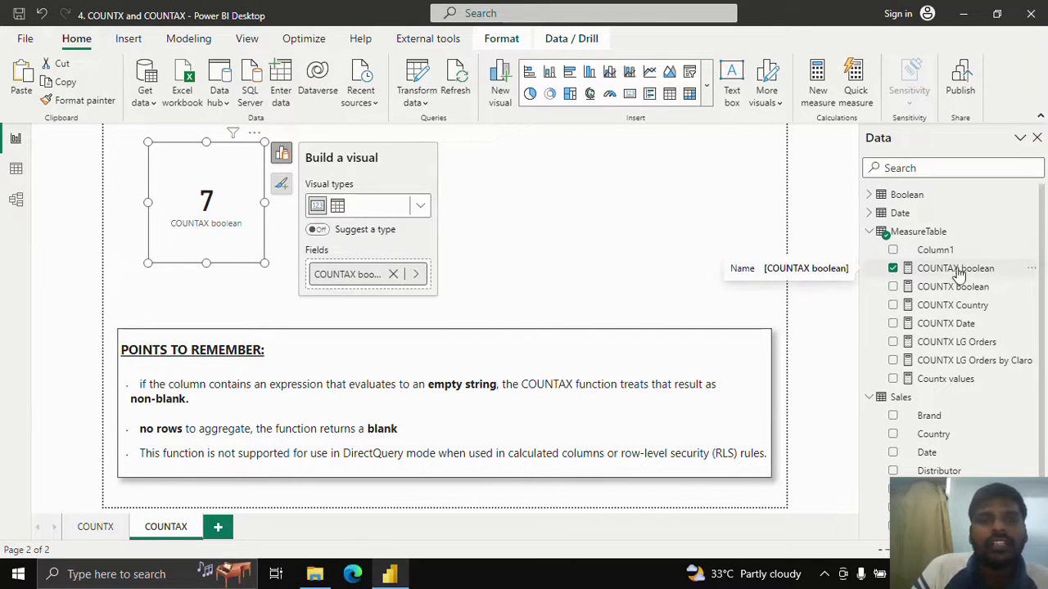
Start a new MeasureTable measure named COUNTAX category A with the COUNTAX( function.
click(974, 233)
click(1033, 232)
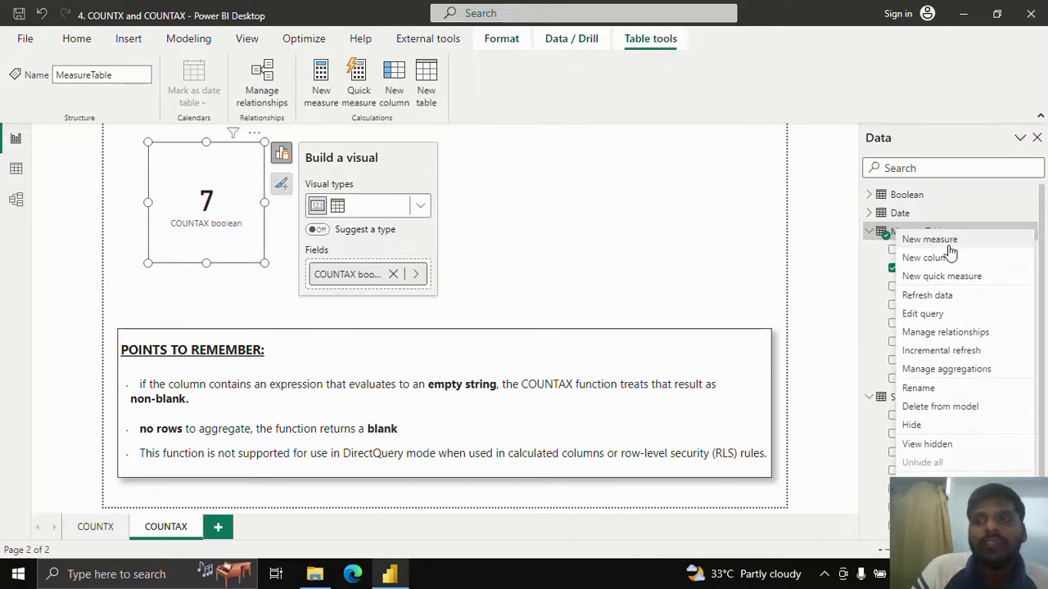
key(Escape)
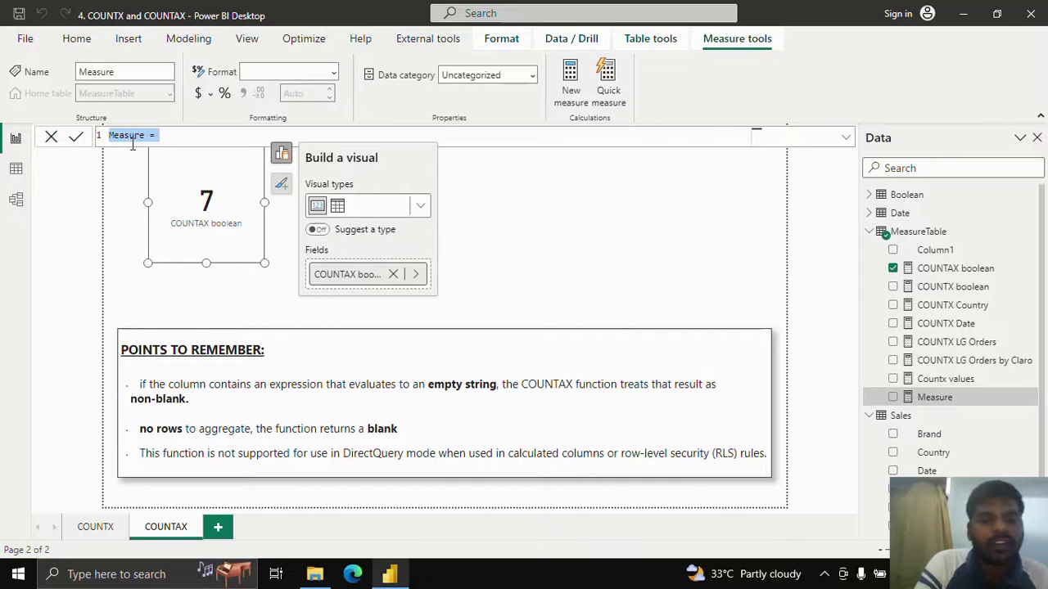
text(COUNTAX)
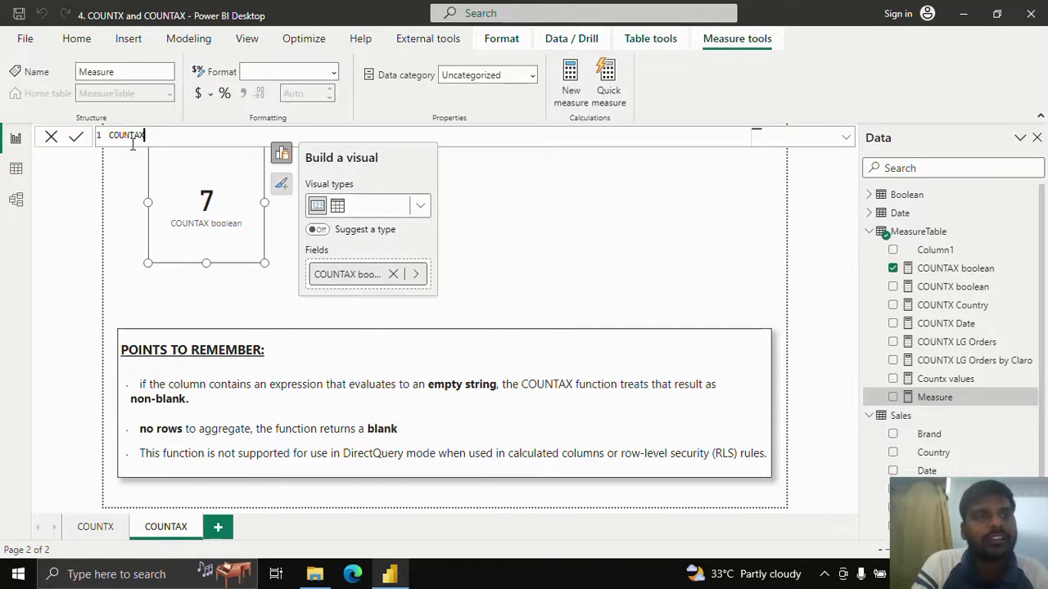
text( category)
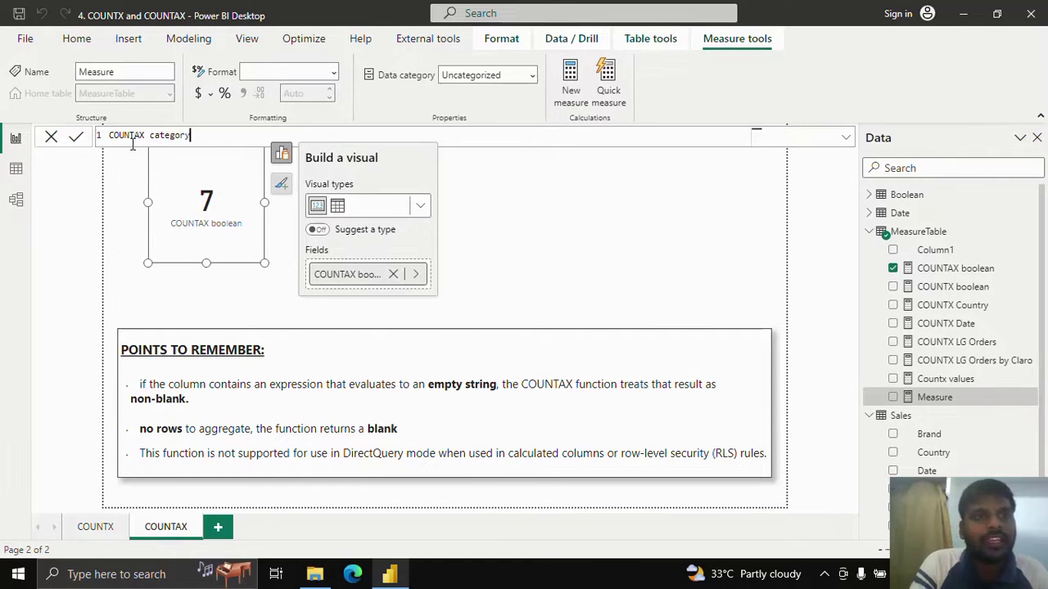
text( A)
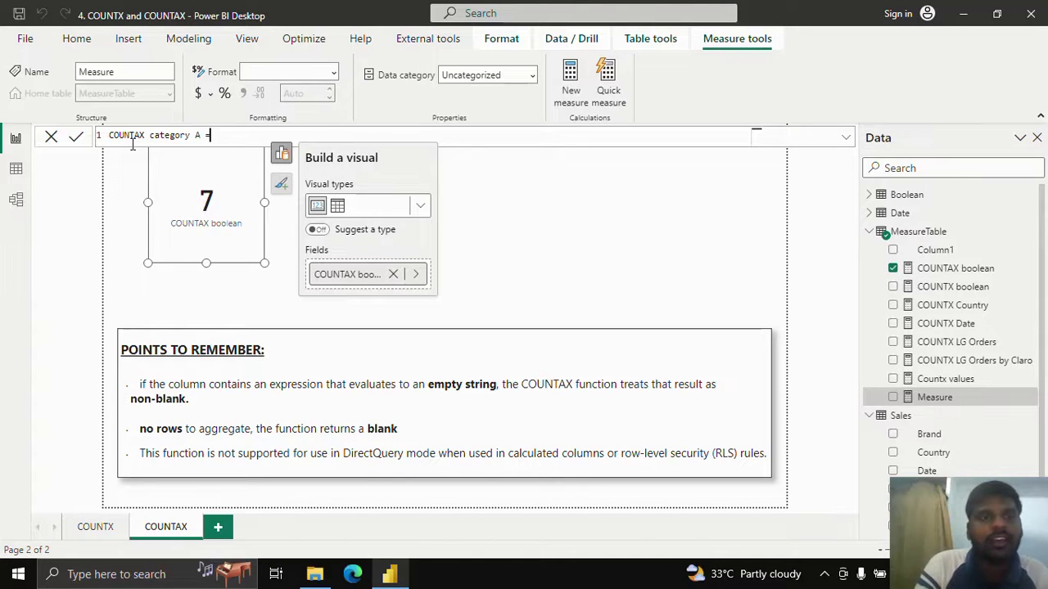
text( =)
key(shift+Return)
text(COUNTAZX)
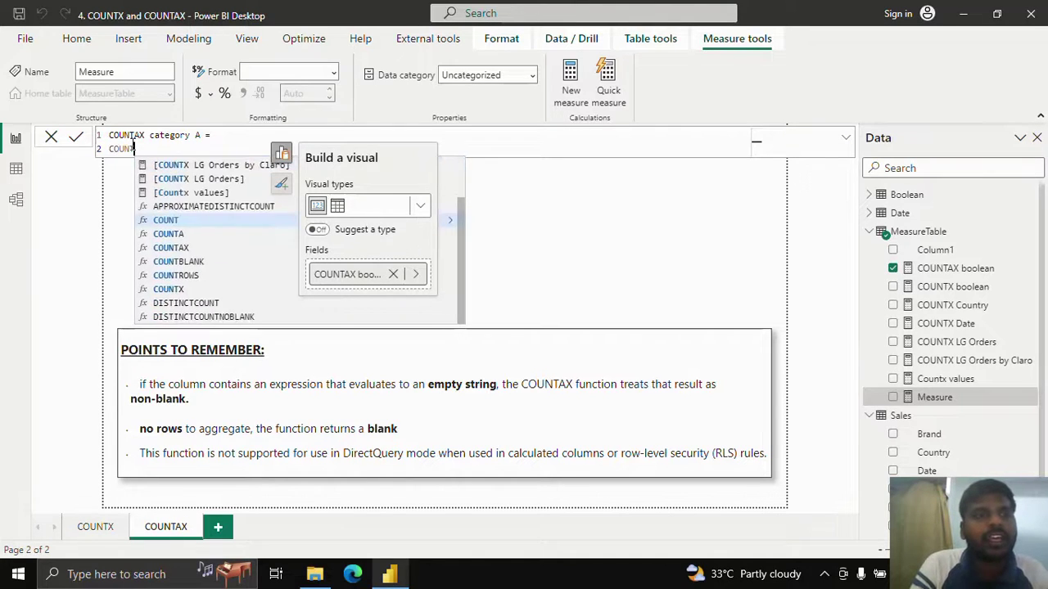
key(BackSpace)
key(BackSpace)
text(X()
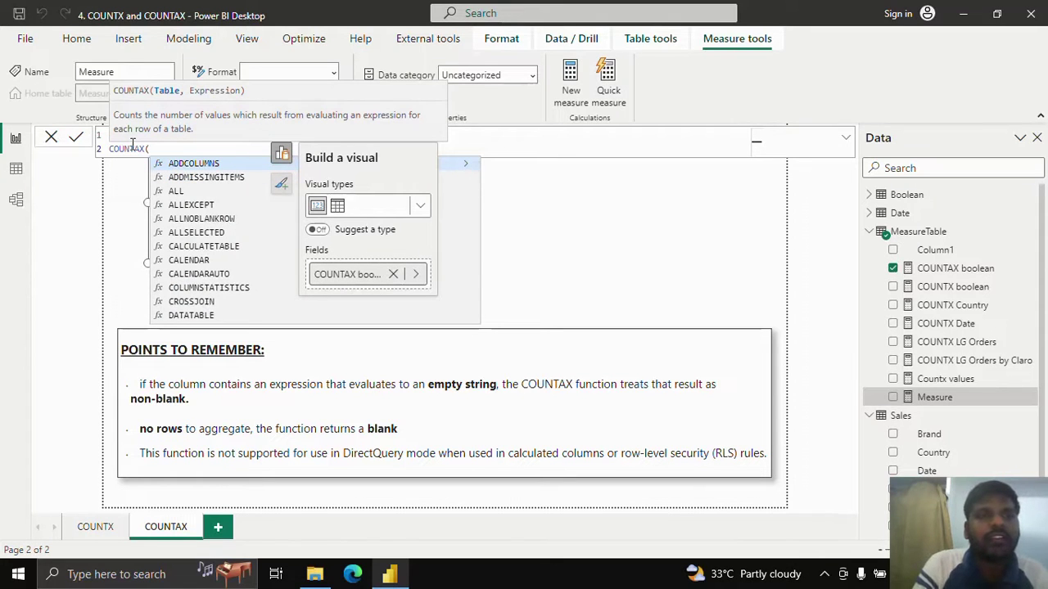
Add FILTER('Boolean', Cat as the table argument of COUNTAX.
key(shift+Return)
text(Filte)
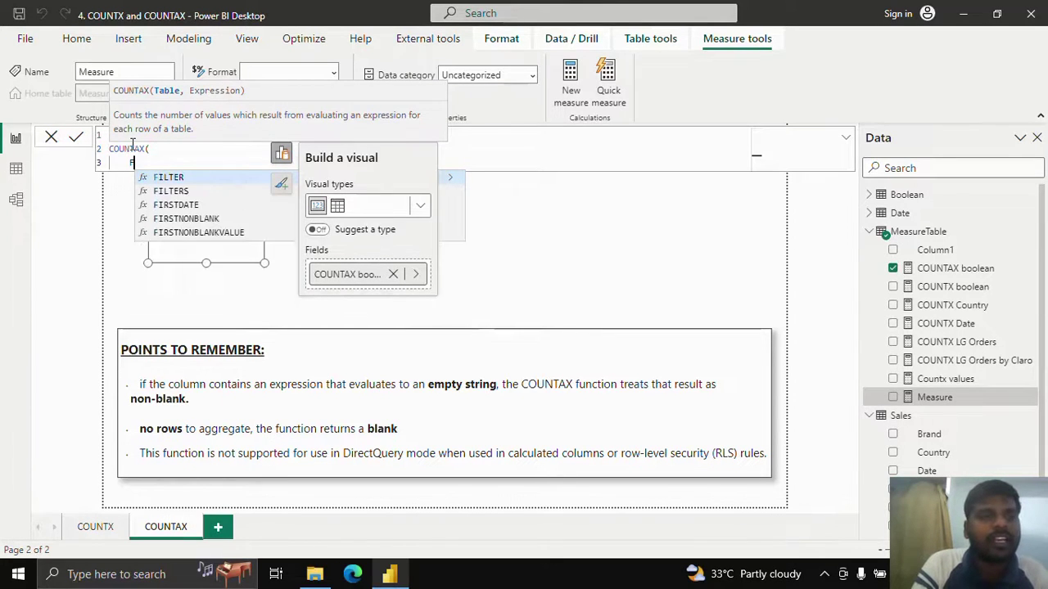
key(BackSpace)
key(BackSpace)
key(BackSpace)
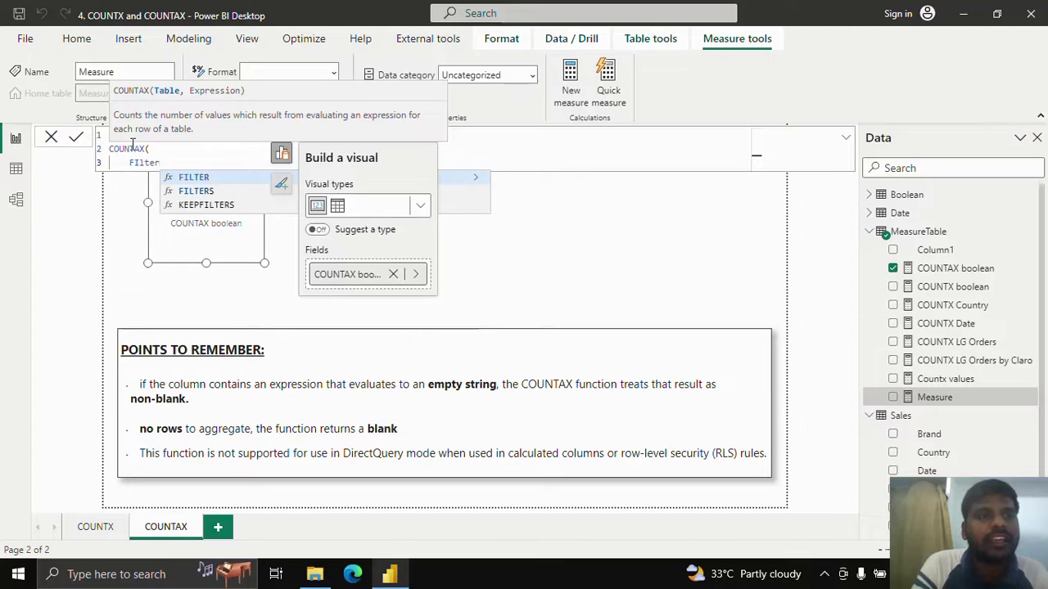
key(Tab)
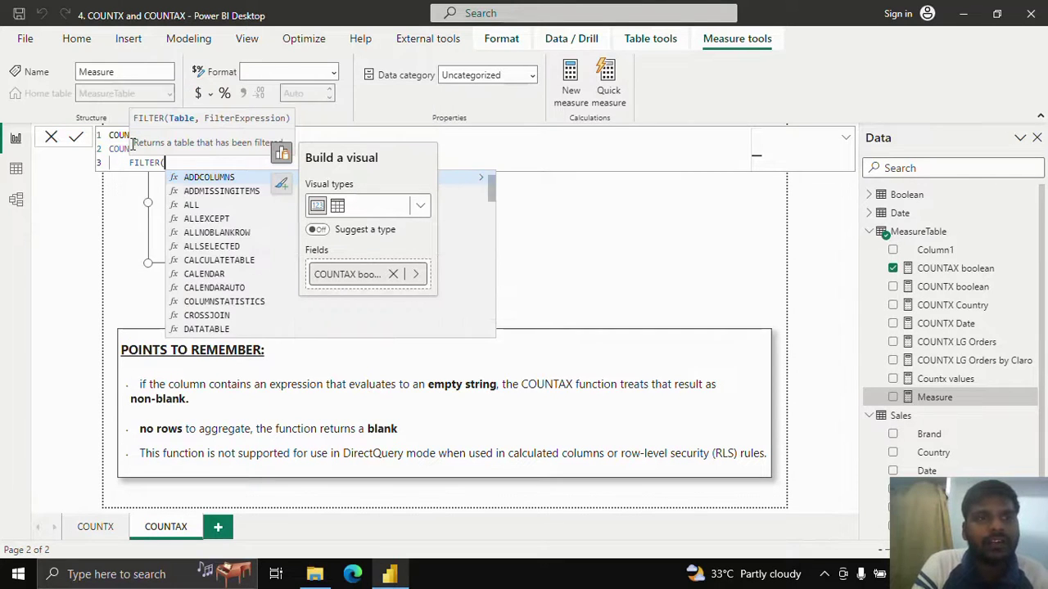
text('Bo)
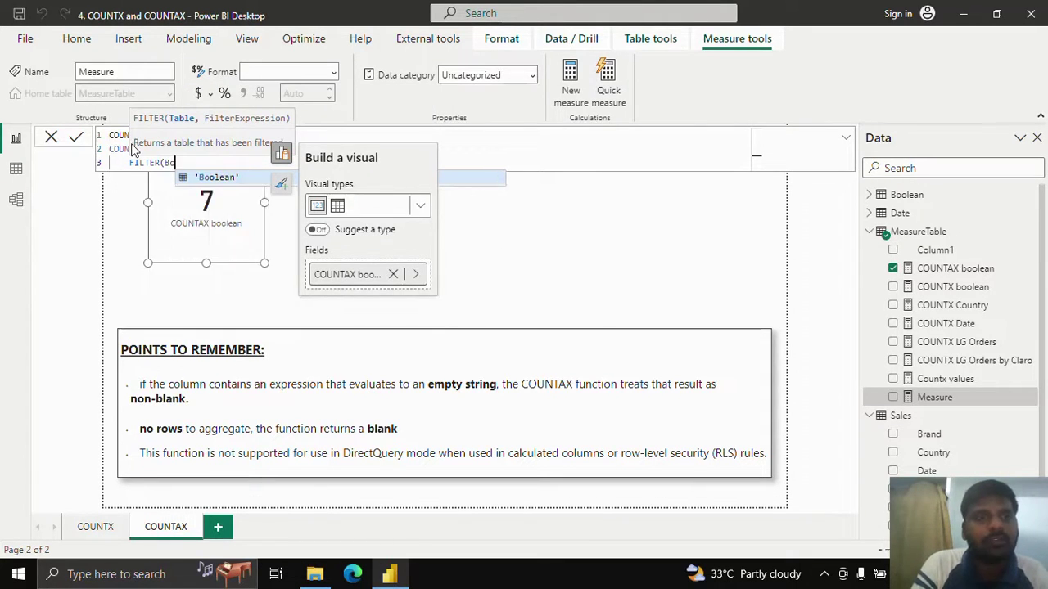
key(Tab)
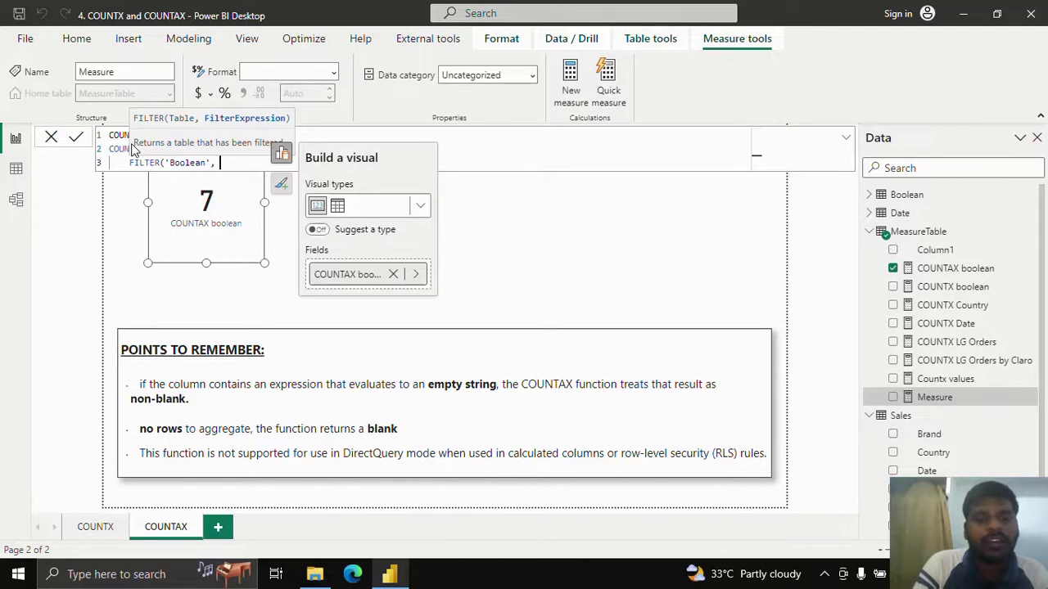
text(, Cat)
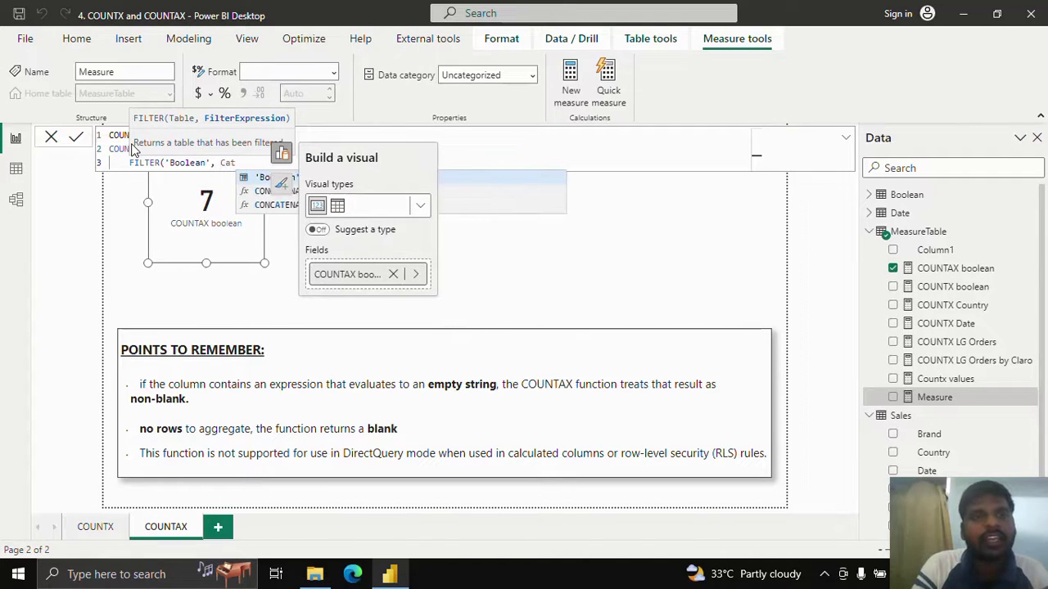
click(205, 229)
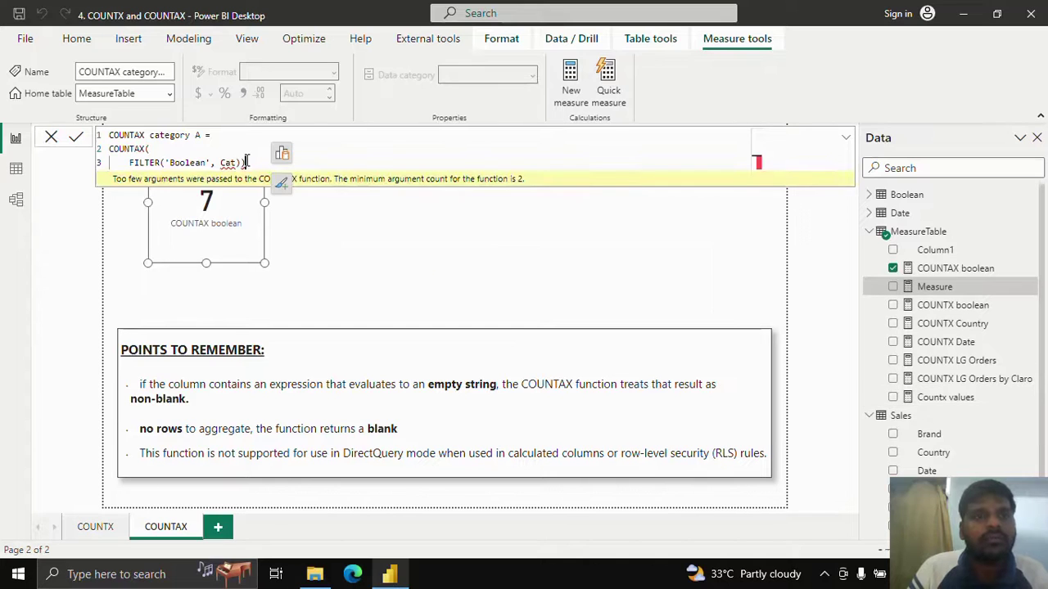
Finish the FILTER condition as 'Boolean'[Category] = "A".
click(245, 161)
text())
key(BackSpace)
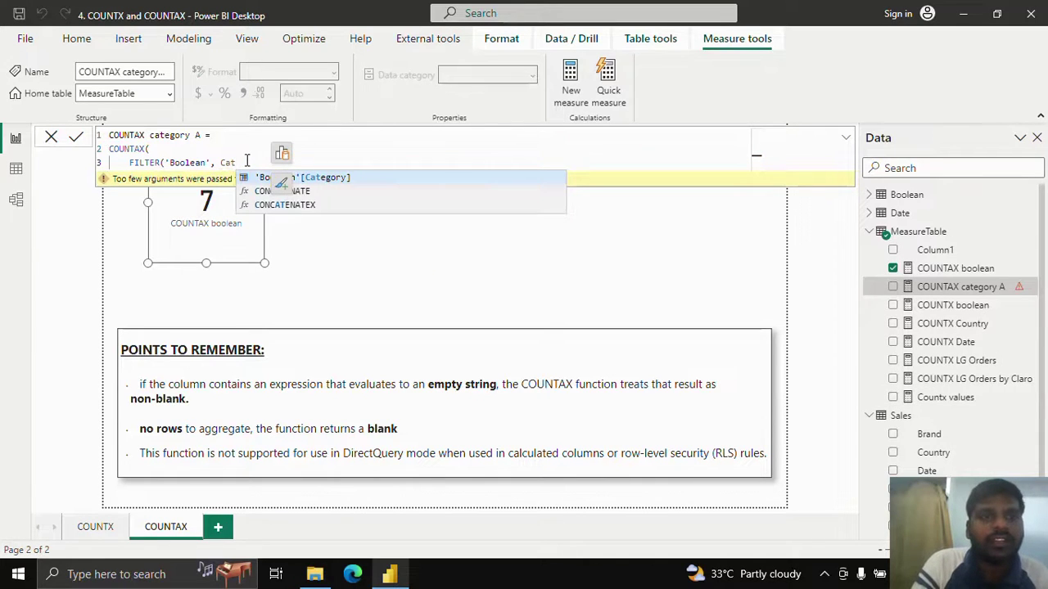
key(Tab)
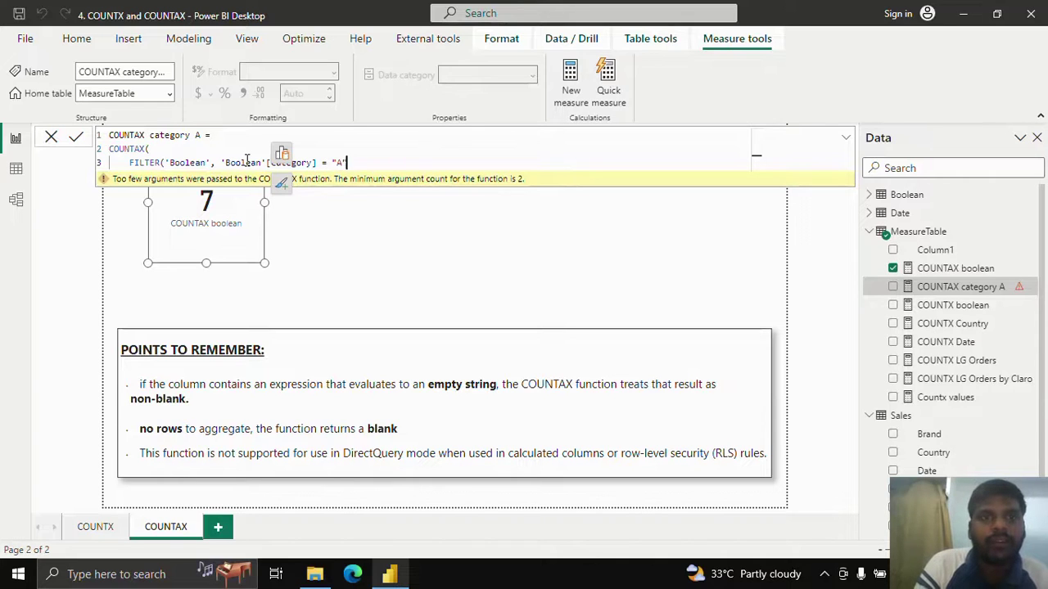
text(= "A"))
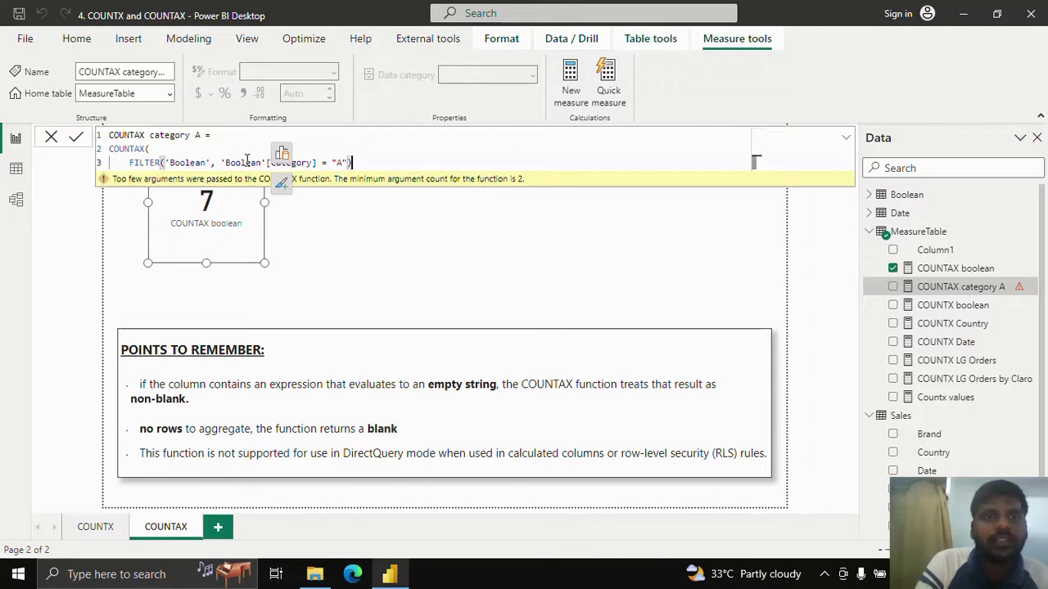
text(,)
key(shift+Return)
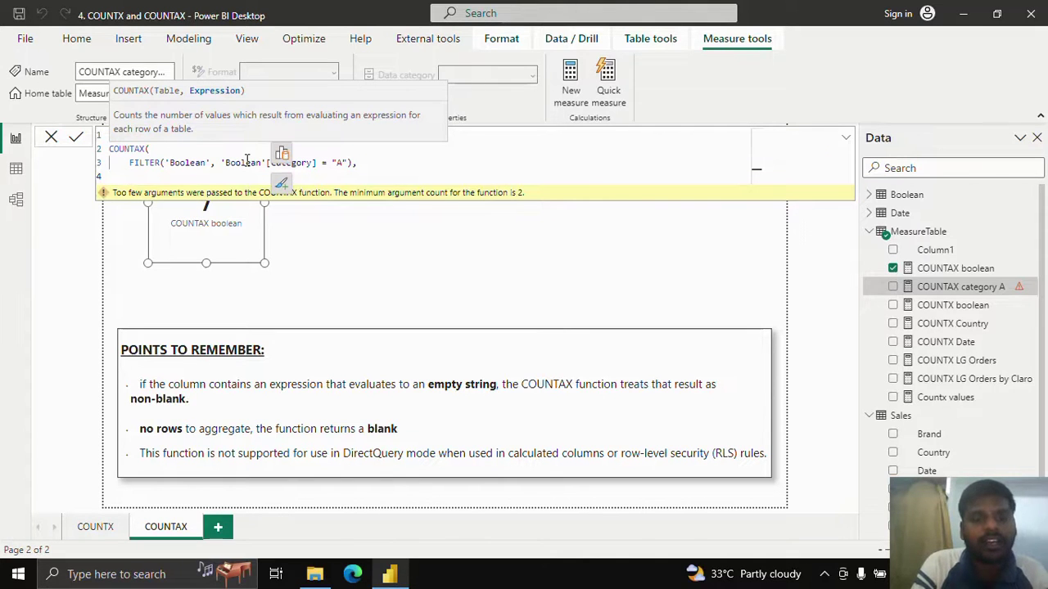
Add 'Boolean'[Check] as the expression, close the formula, and commit the measure.
text(che)
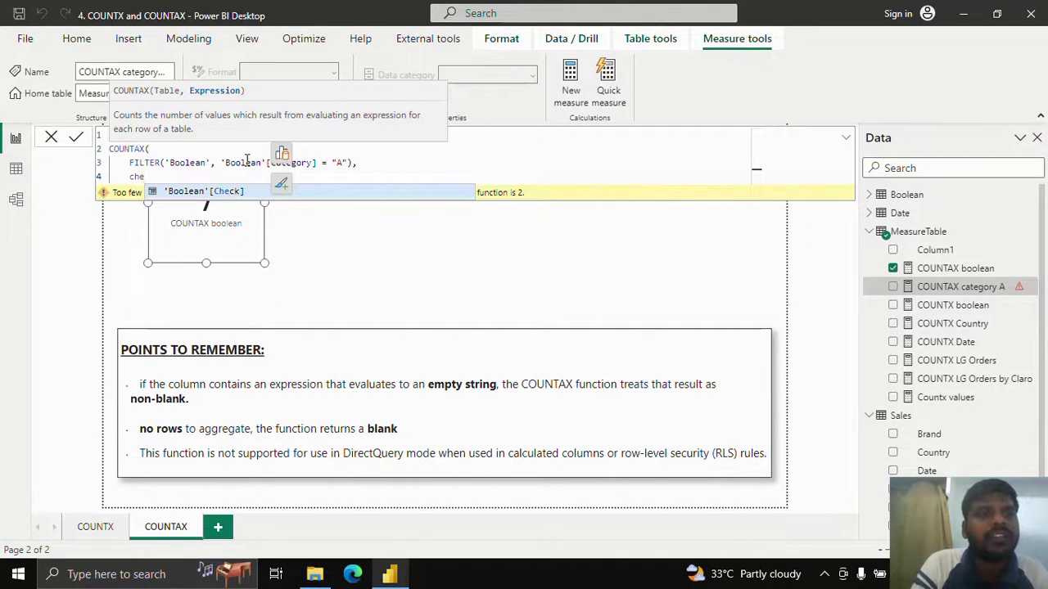
key(Tab)
key(shift+Return)
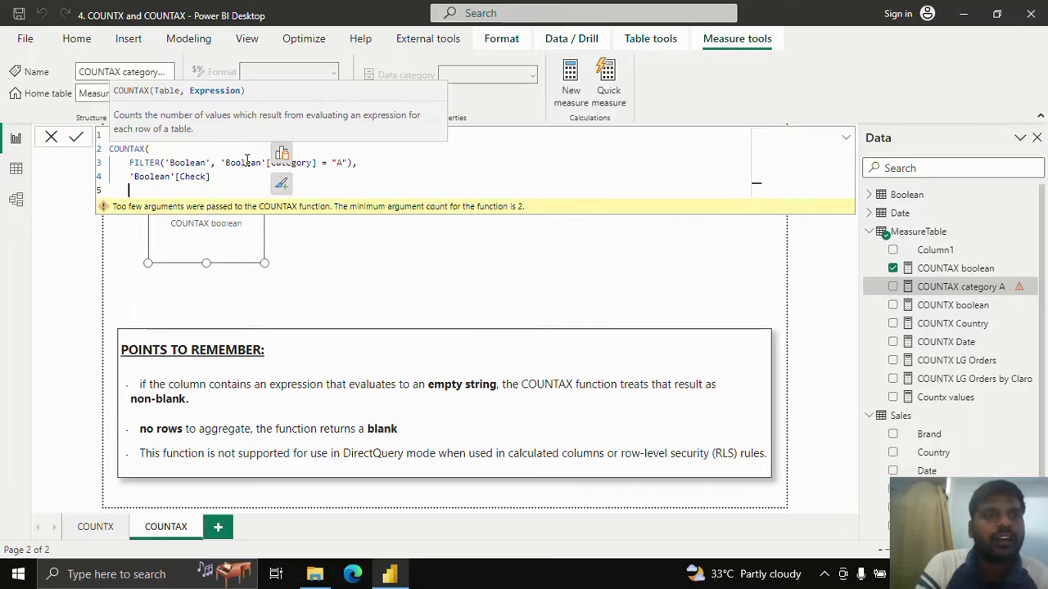
text())
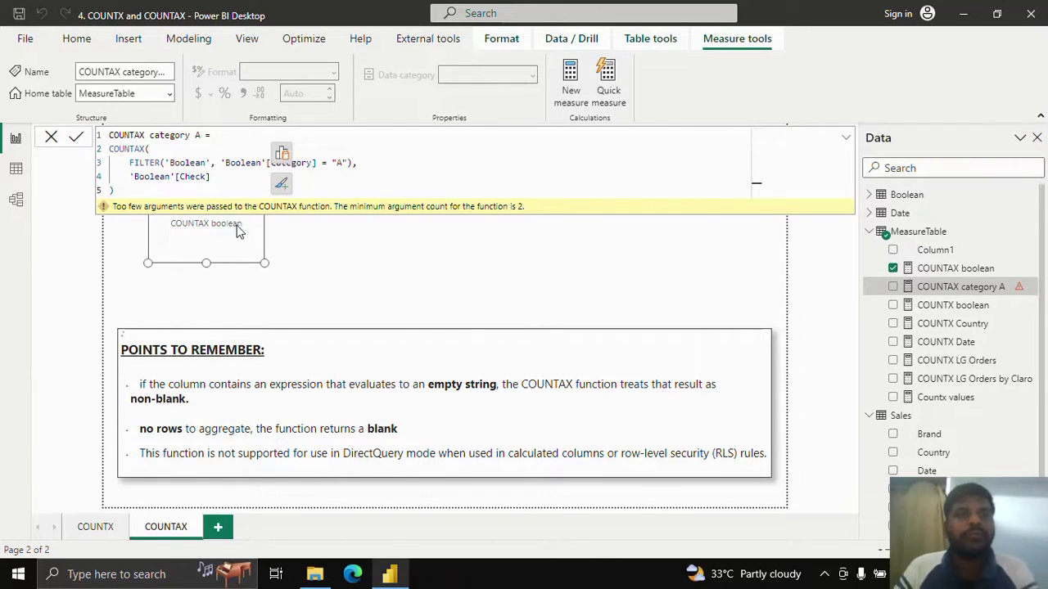
key(Return)
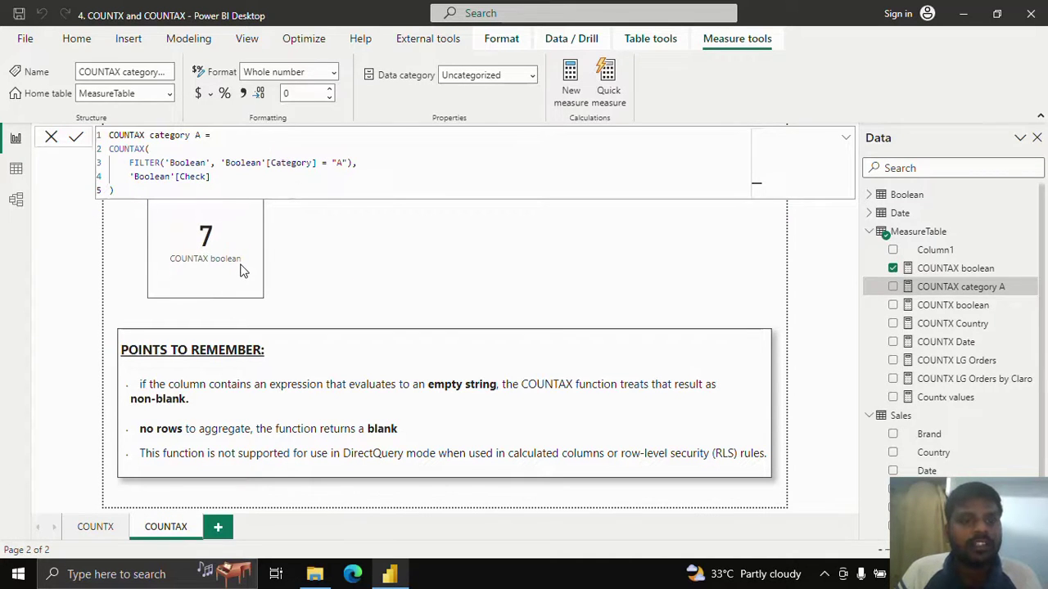
click(246, 232)
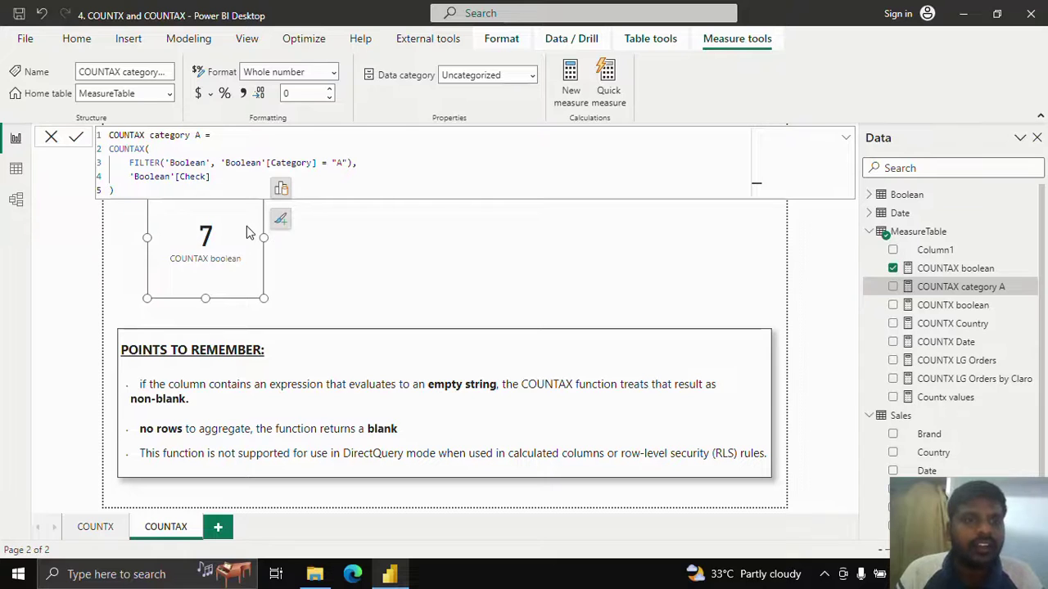
Duplicate the card to the right and switch its field to COUNTAX category A, showing 3.
key(ctrl+c)
key(ctrl+v)
drag(230, 237, 374, 241)
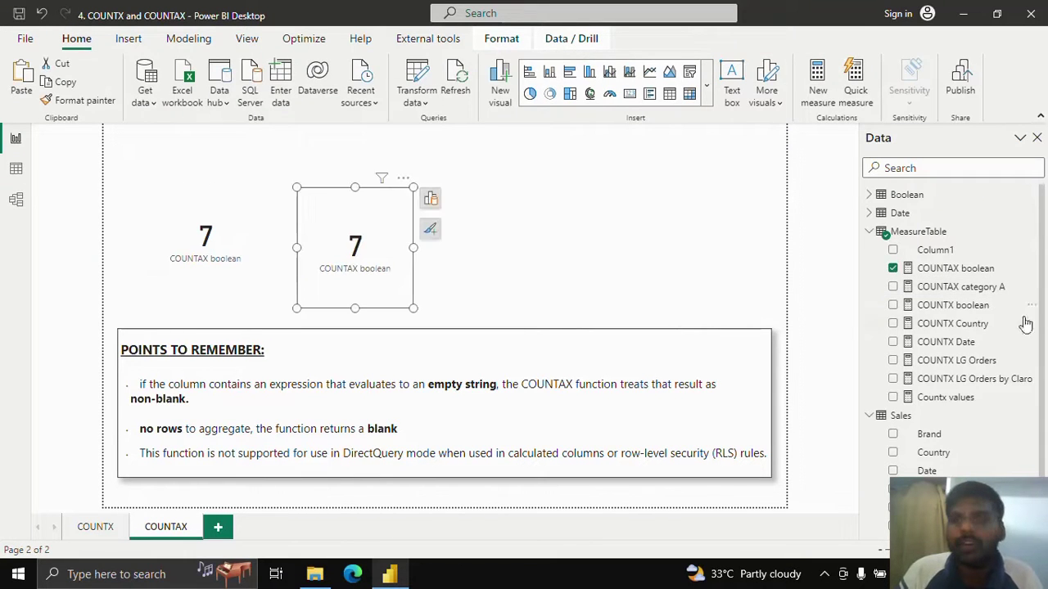
click(893, 268)
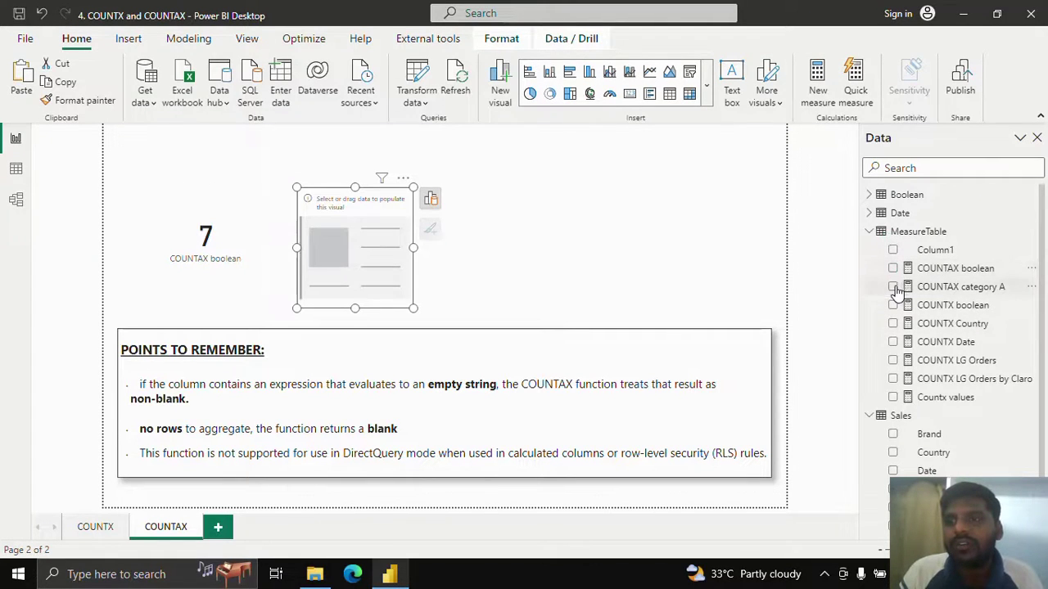
click(893, 287)
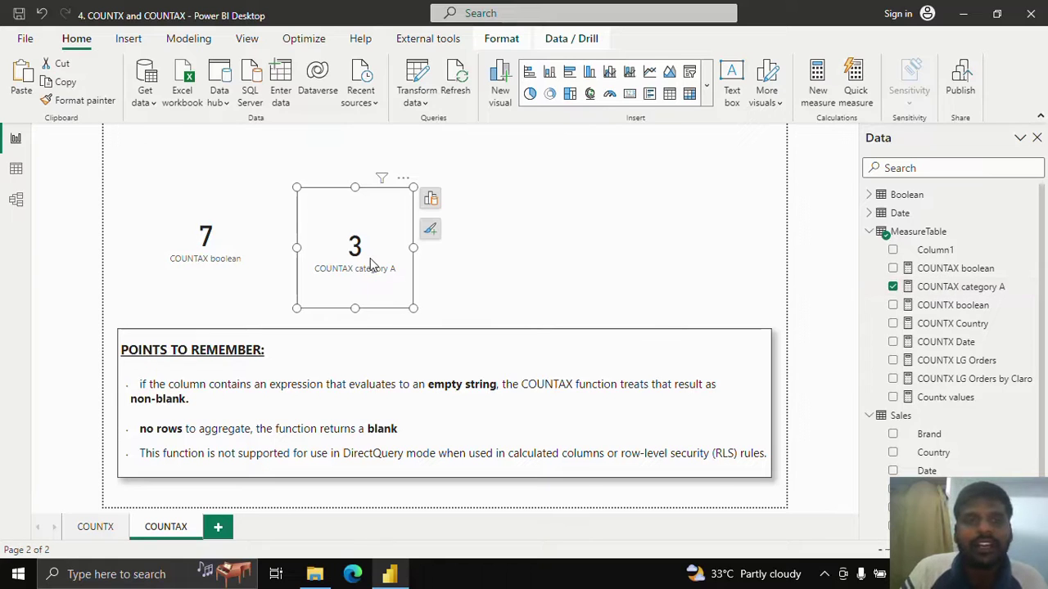
drag(372, 263, 381, 261)
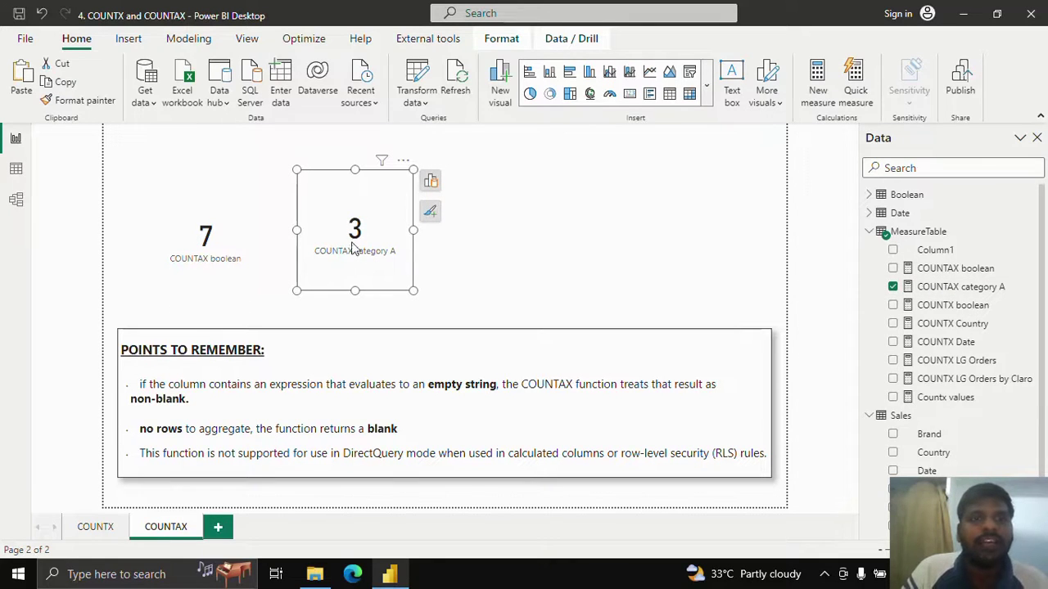
click(16, 169)
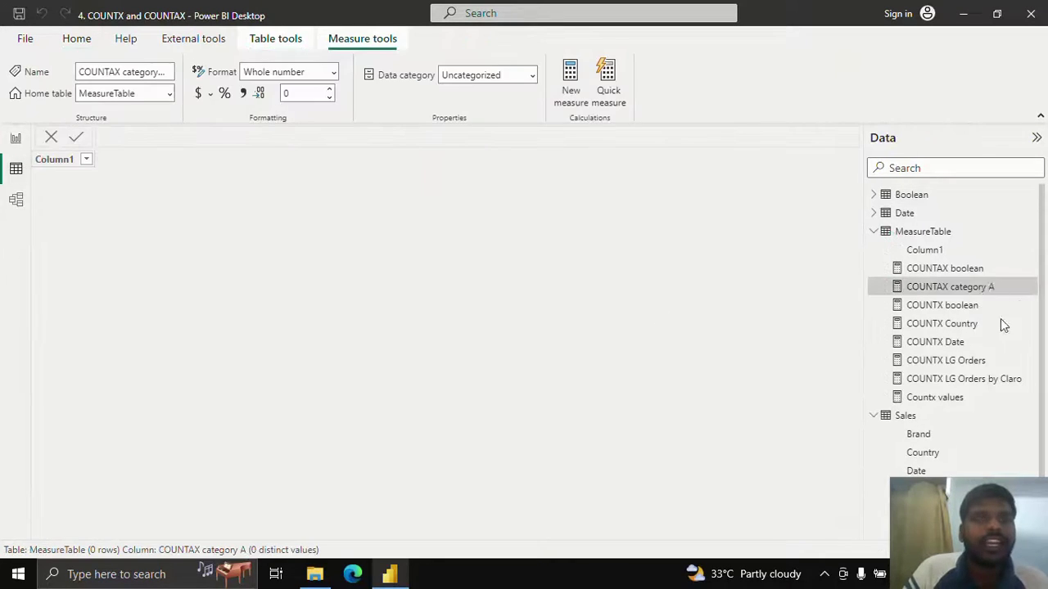
Filter the Boolean table's Category column to A only, then return to Report view.
click(912, 194)
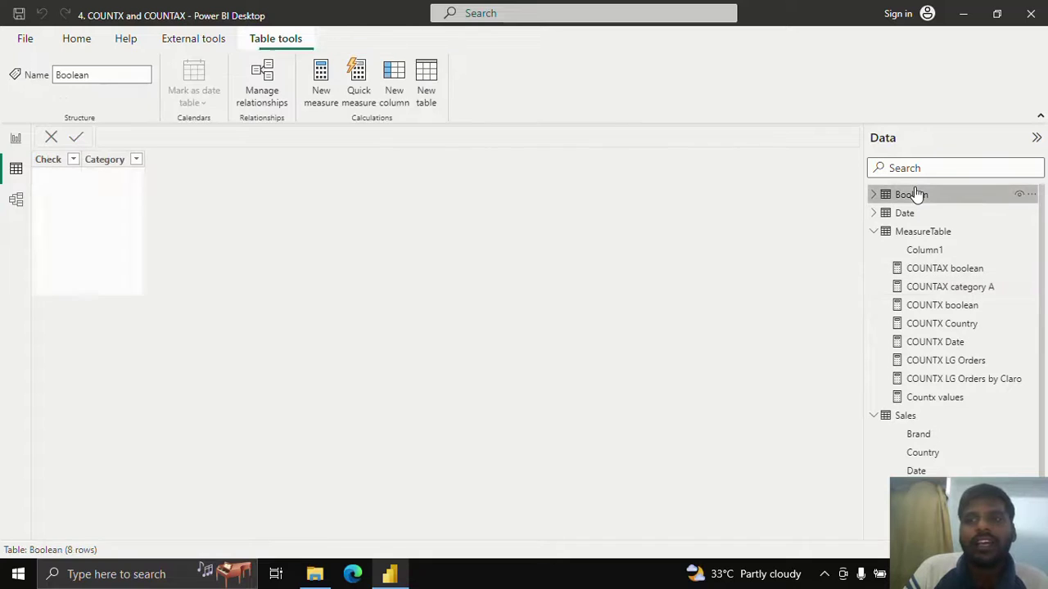
click(135, 159)
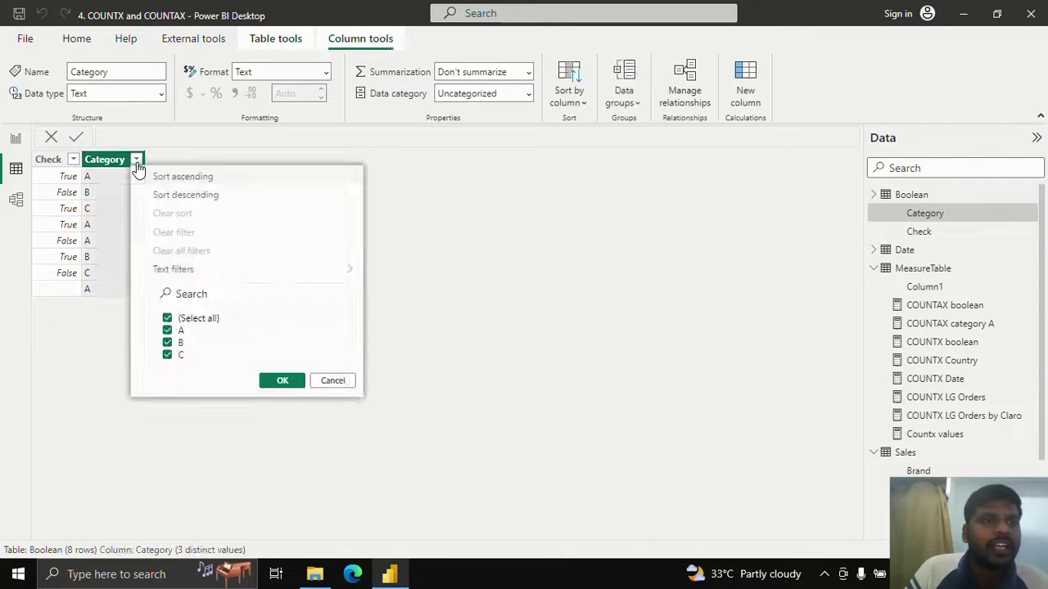
click(181, 319)
click(179, 331)
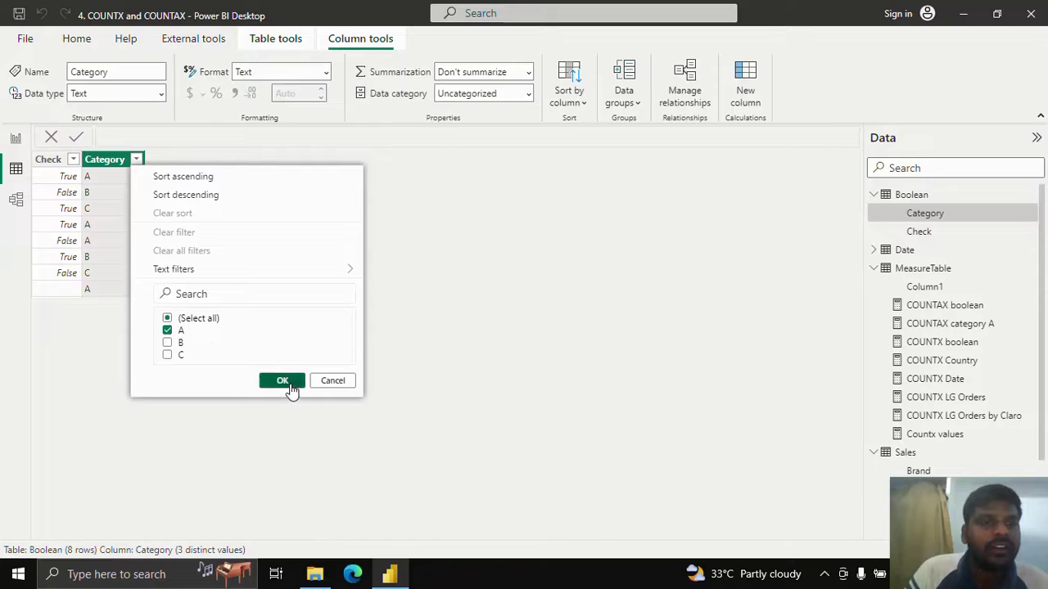
click(281, 380)
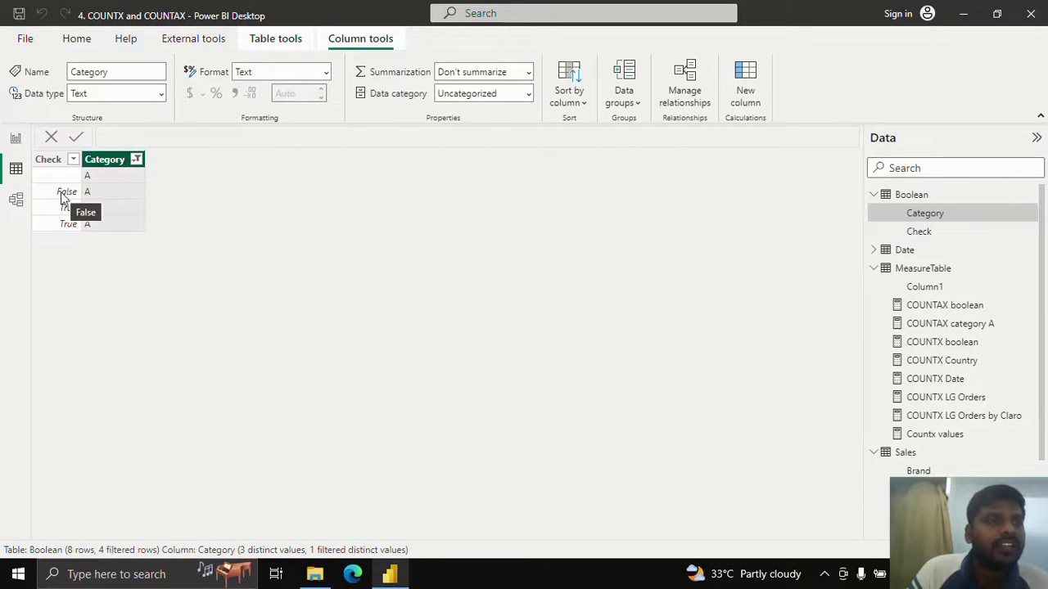
click(14, 140)
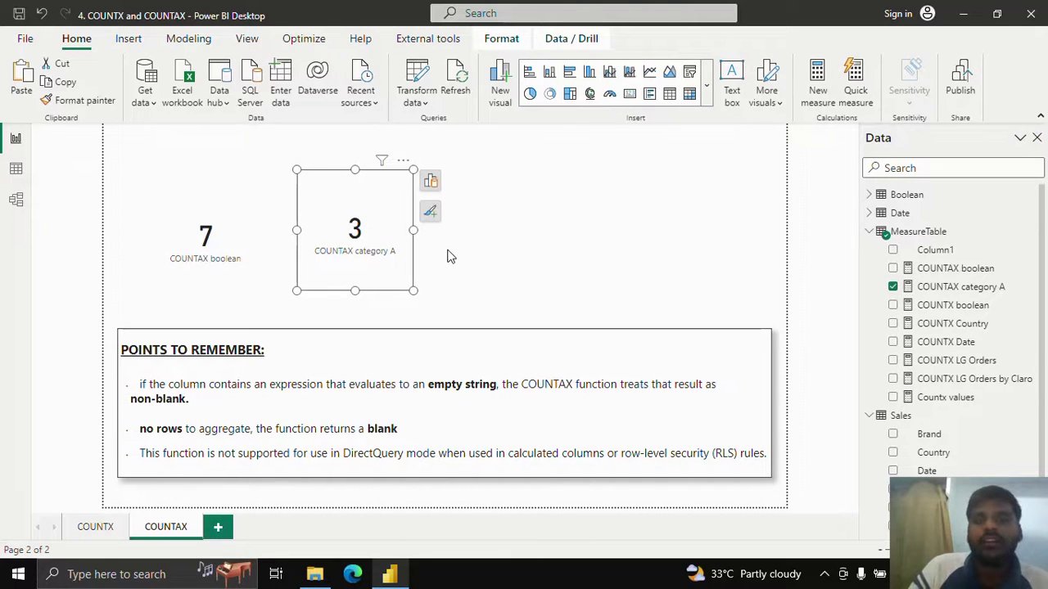